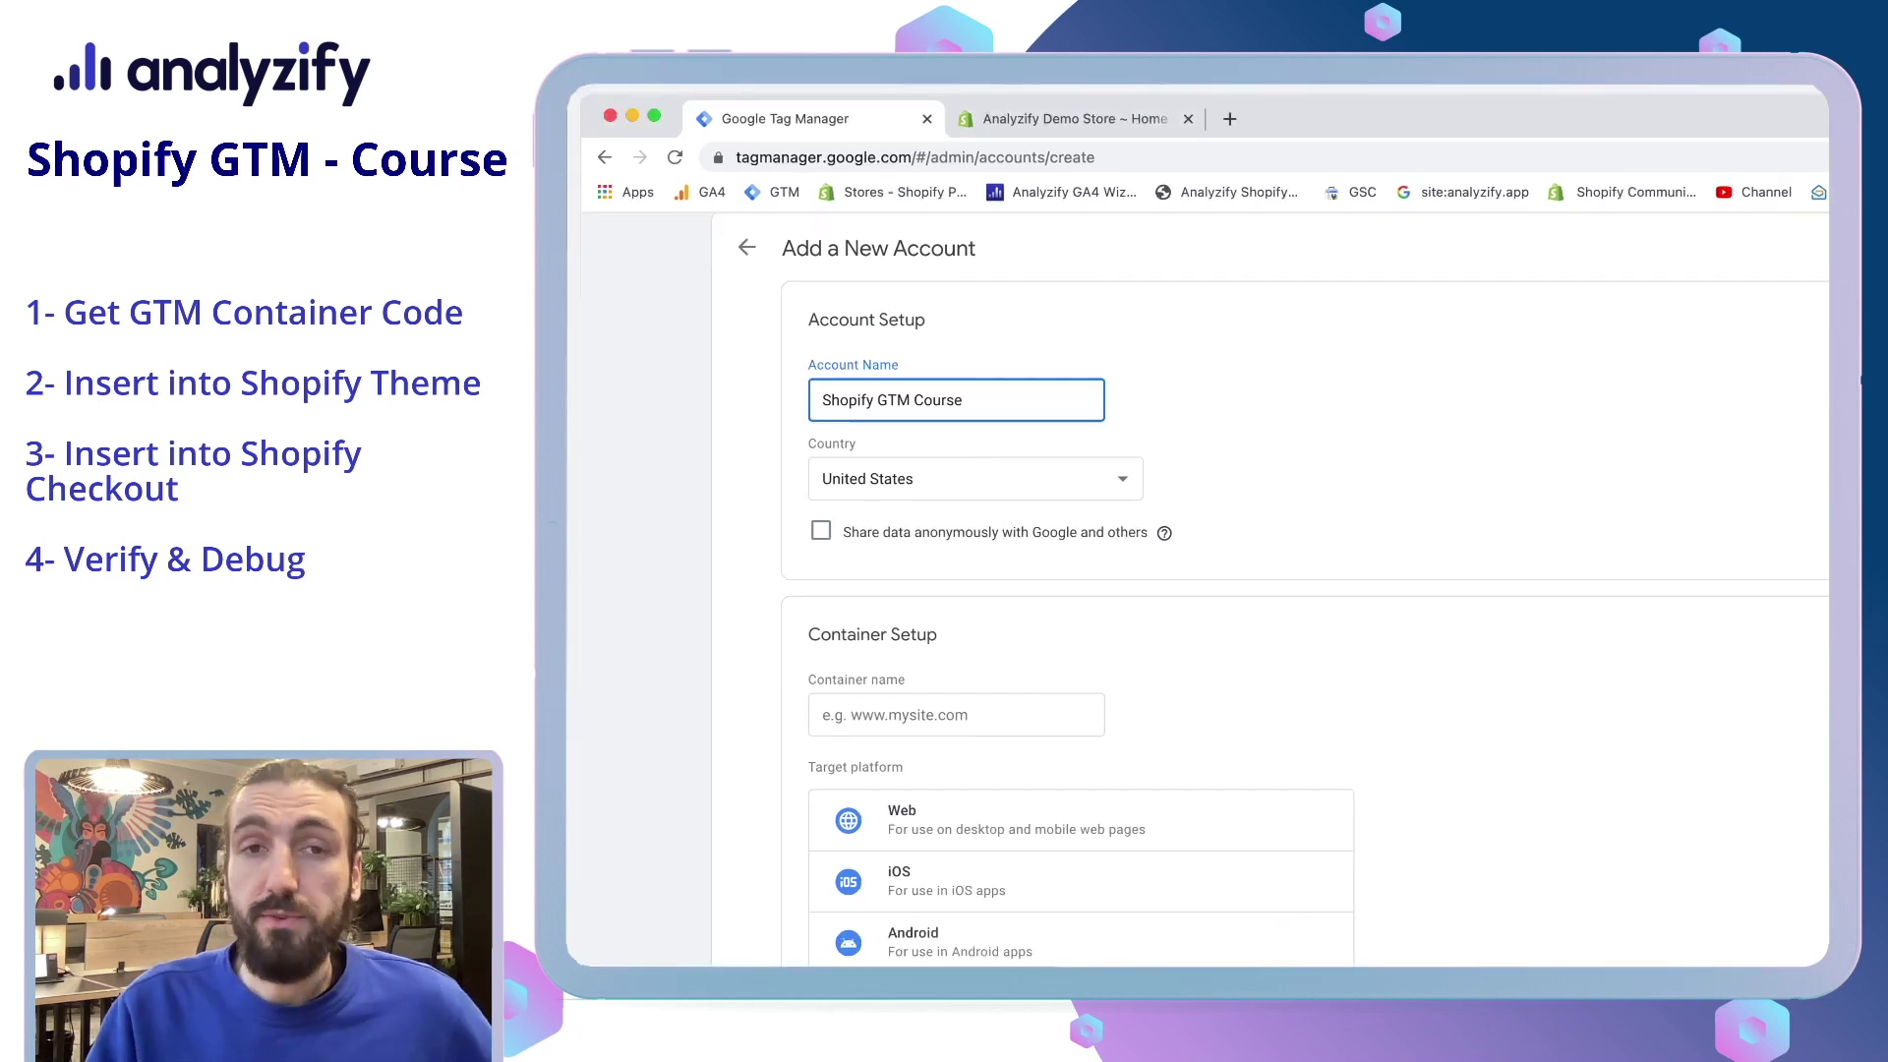
Step: Enter solverhood.myshopify.com as the container name for the new Shopify GTM Course account
{"action": "scroll", "coordinate": [1196, 590], "scroll_direction": "up", "scroll_amount": 1}
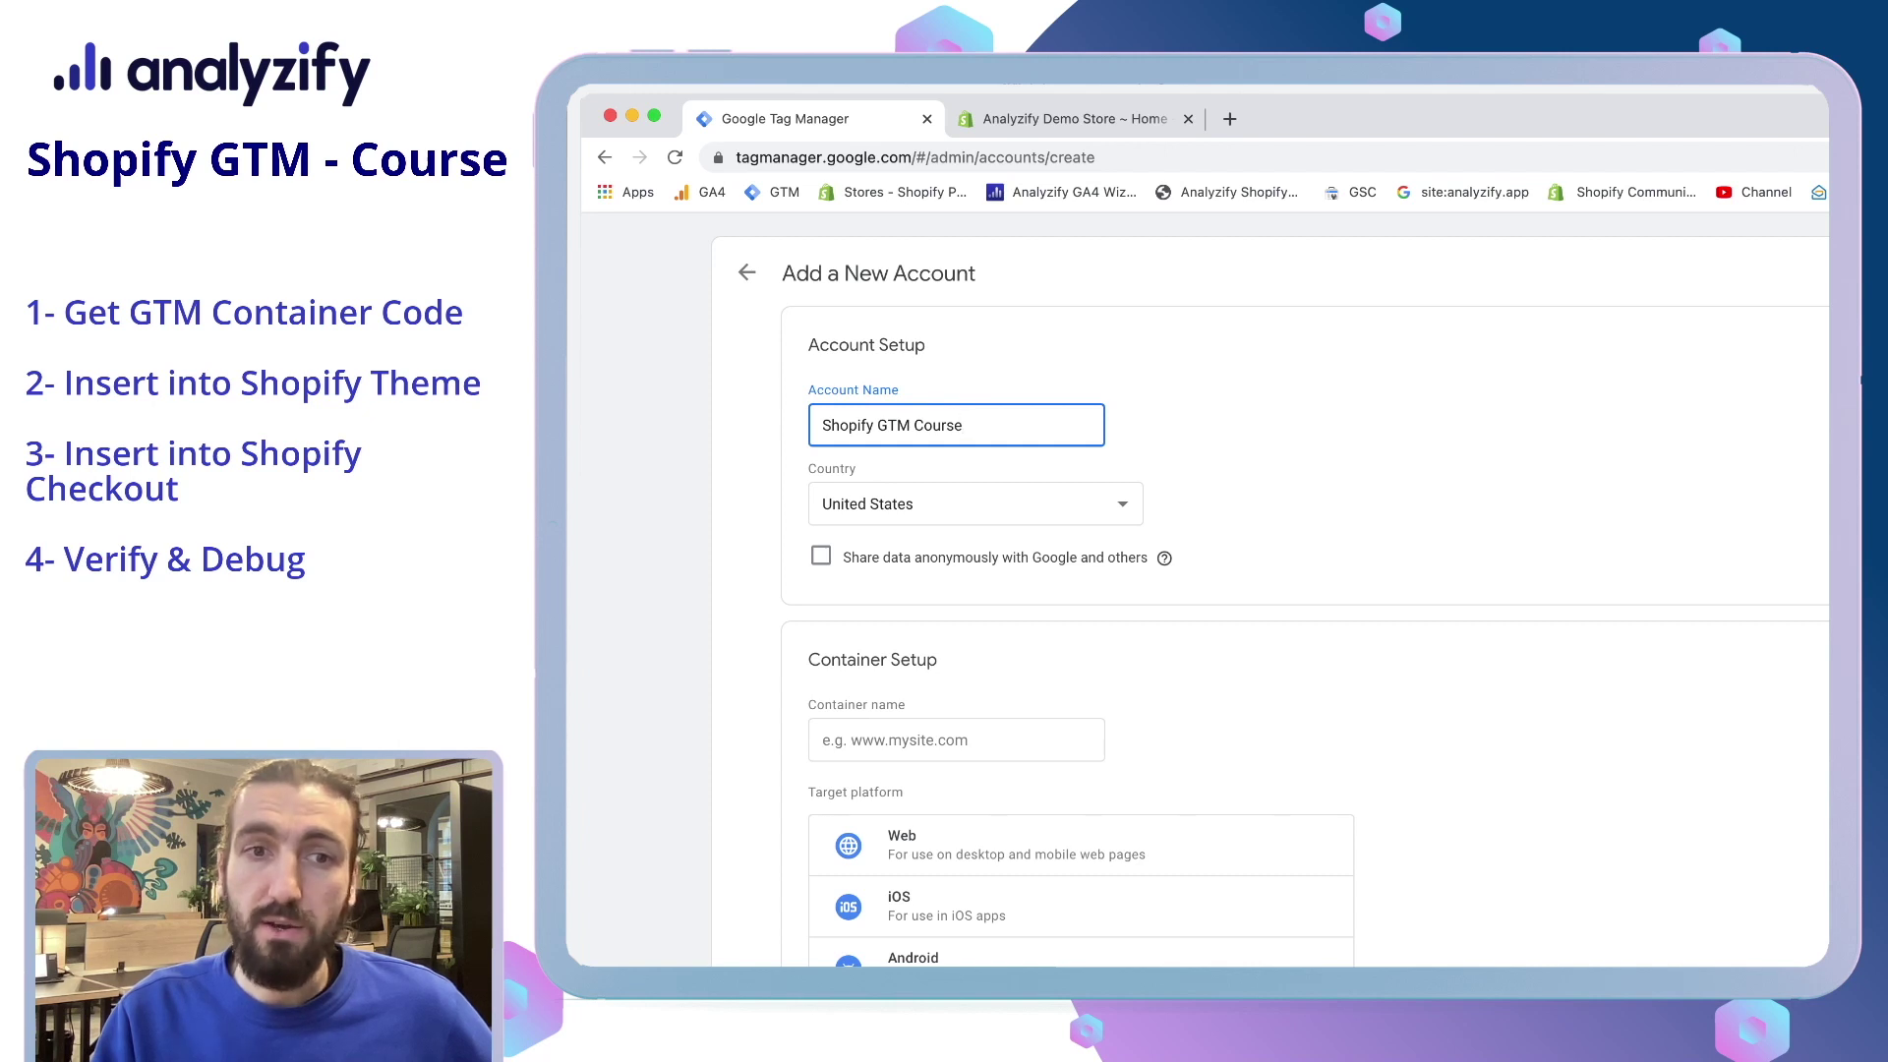
{"action": "scroll", "coordinate": [1197, 590], "scroll_direction": "down", "scroll_amount": 3}
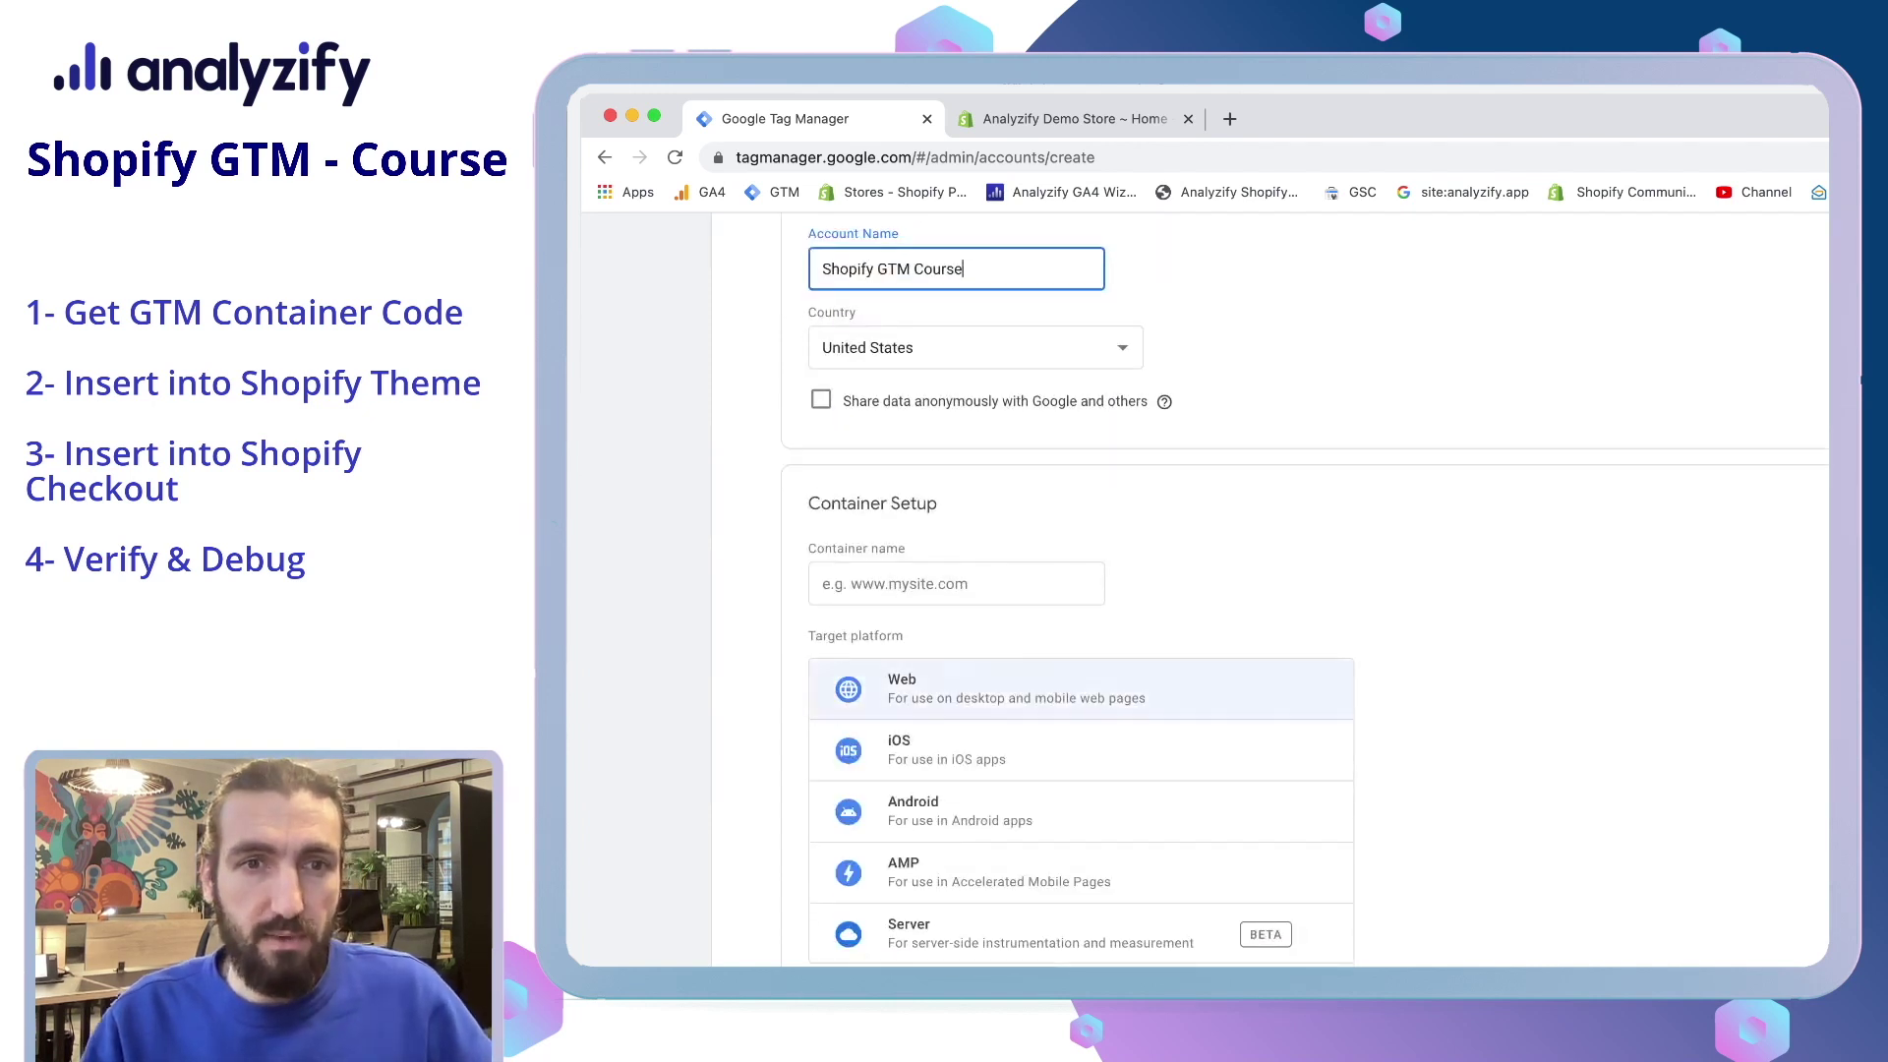
{"action": "left_click", "coordinate": [955, 583]}
{"action": "type", "text": "solverhood.myshopify.com"}
{"action": "triple_click", "coordinate": [989, 583]}
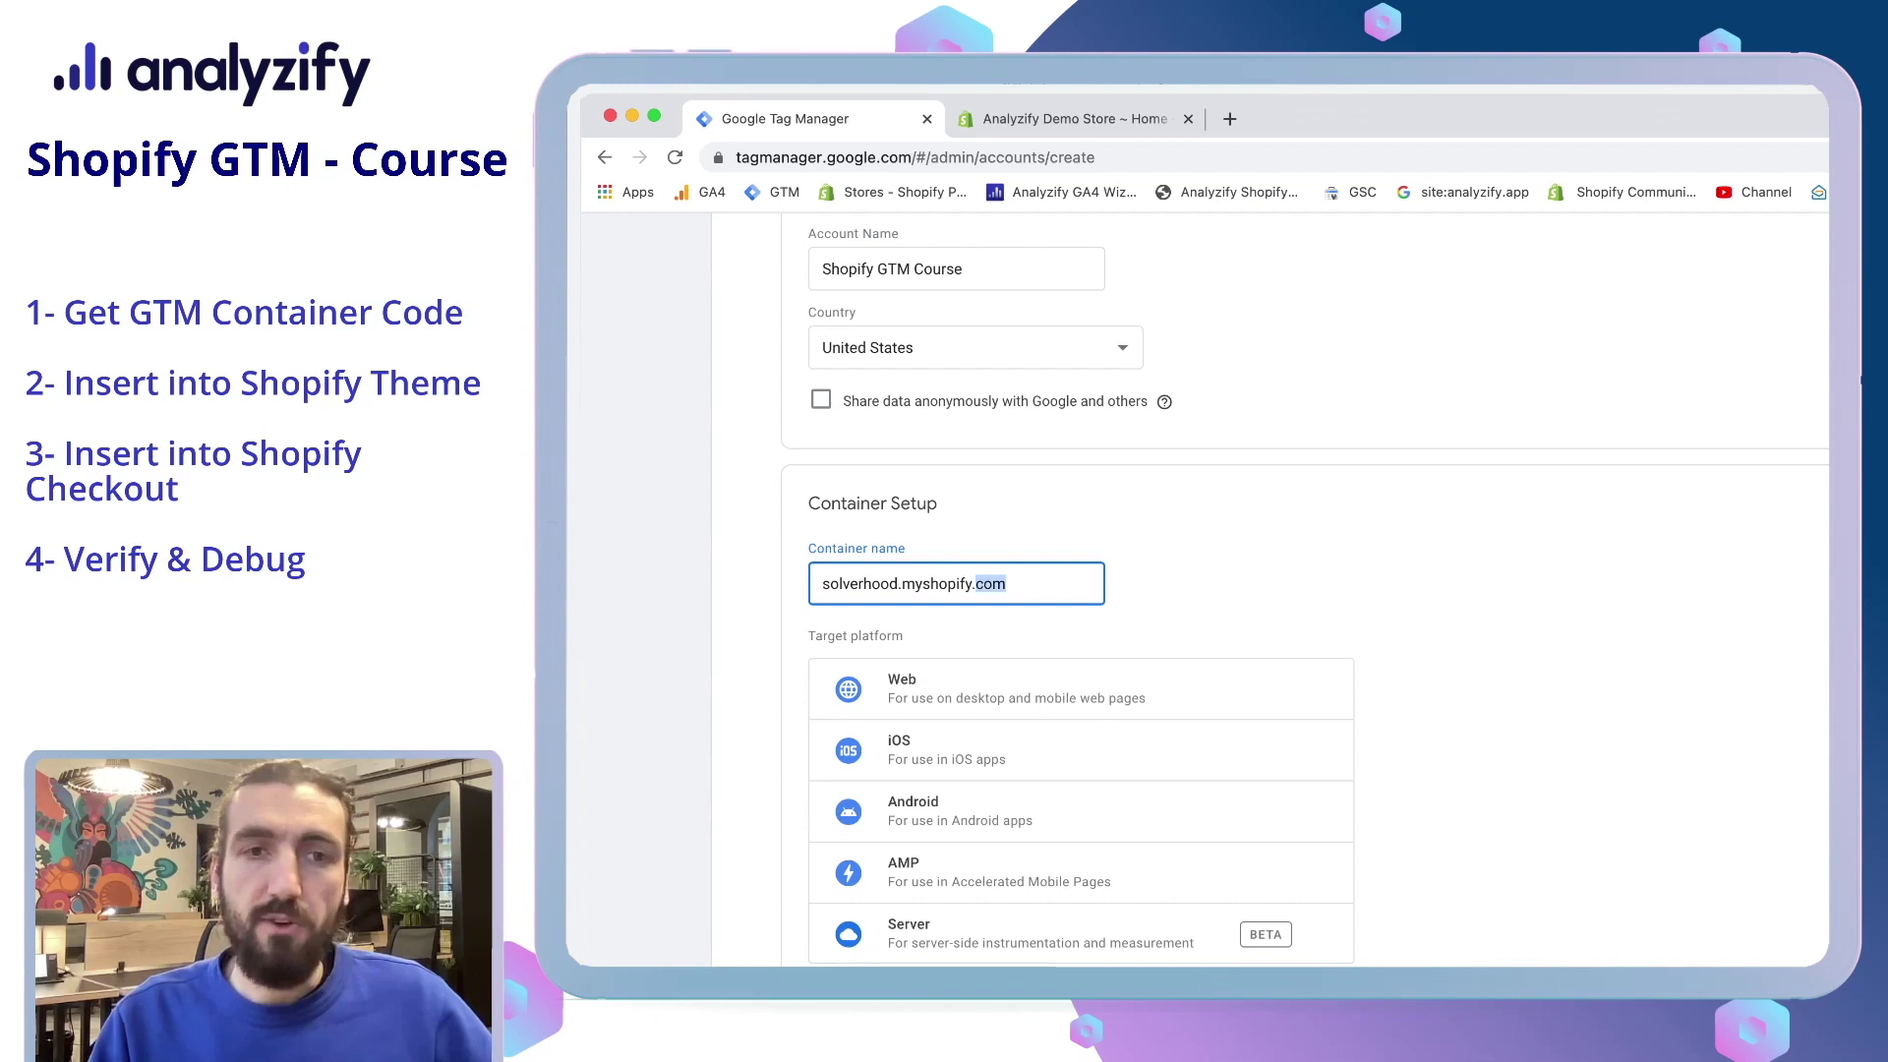
{"action": "scroll", "coordinate": [1283, 590], "scroll_direction": "up", "scroll_amount": 1}
{"action": "key", "text": "shift+Tab"}
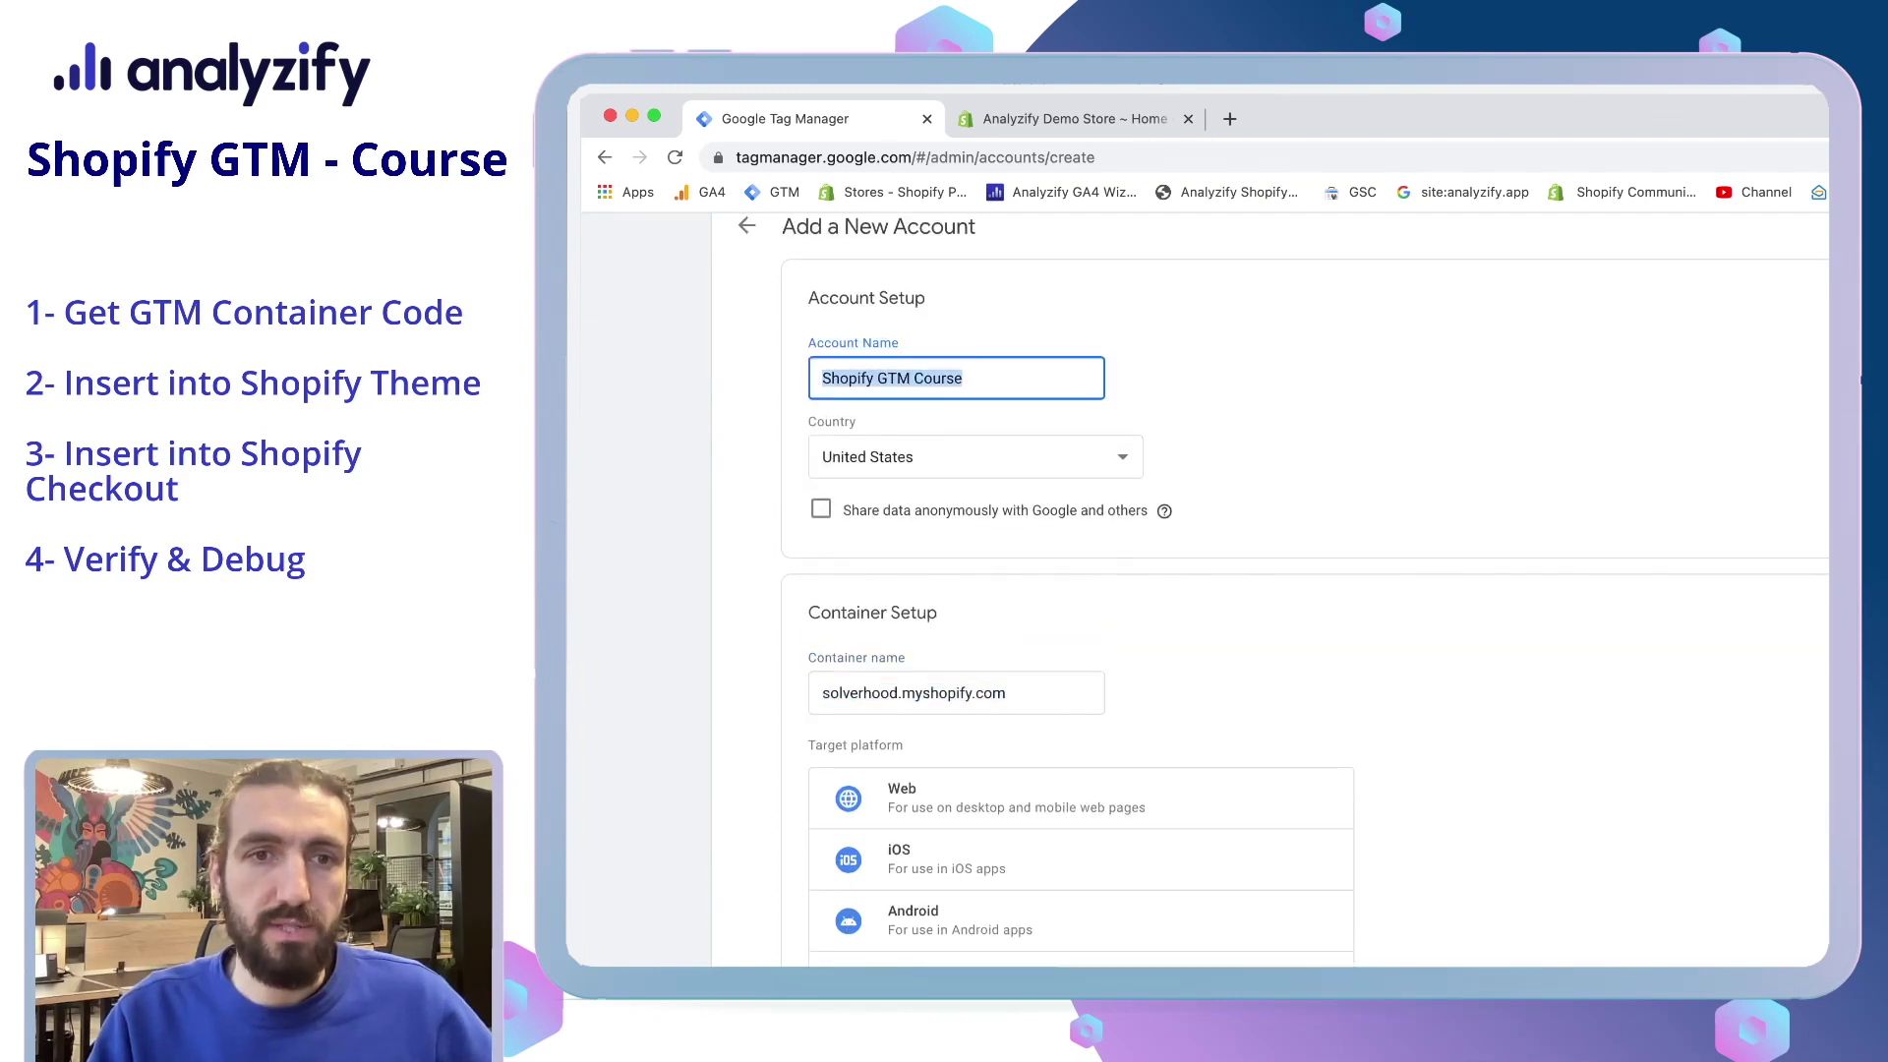
Step: Create the account with Web as the target platform and copy the Google Tag Manager head snippet
{"action": "scroll", "coordinate": [1082, 590], "scroll_direction": "down", "scroll_amount": 3}
{"action": "left_click", "coordinate": [1081, 524]}
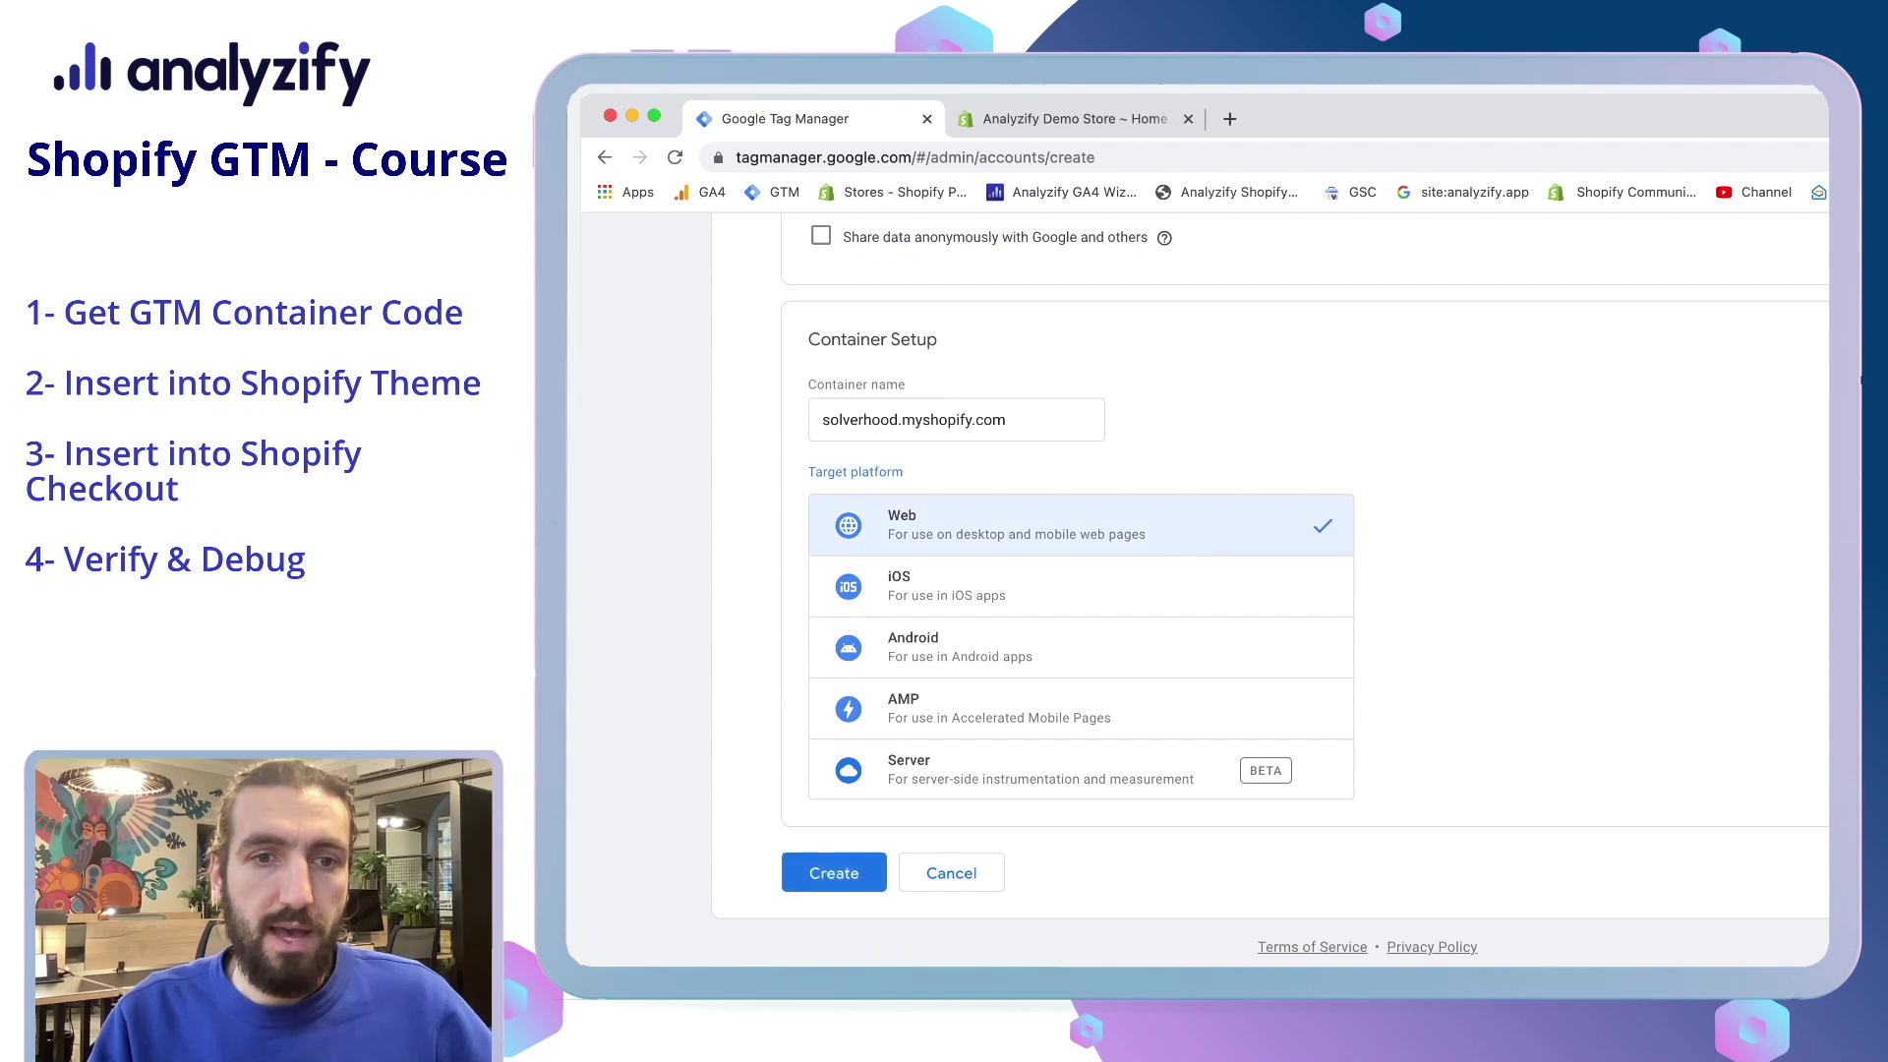
{"action": "left_click", "coordinate": [834, 872]}
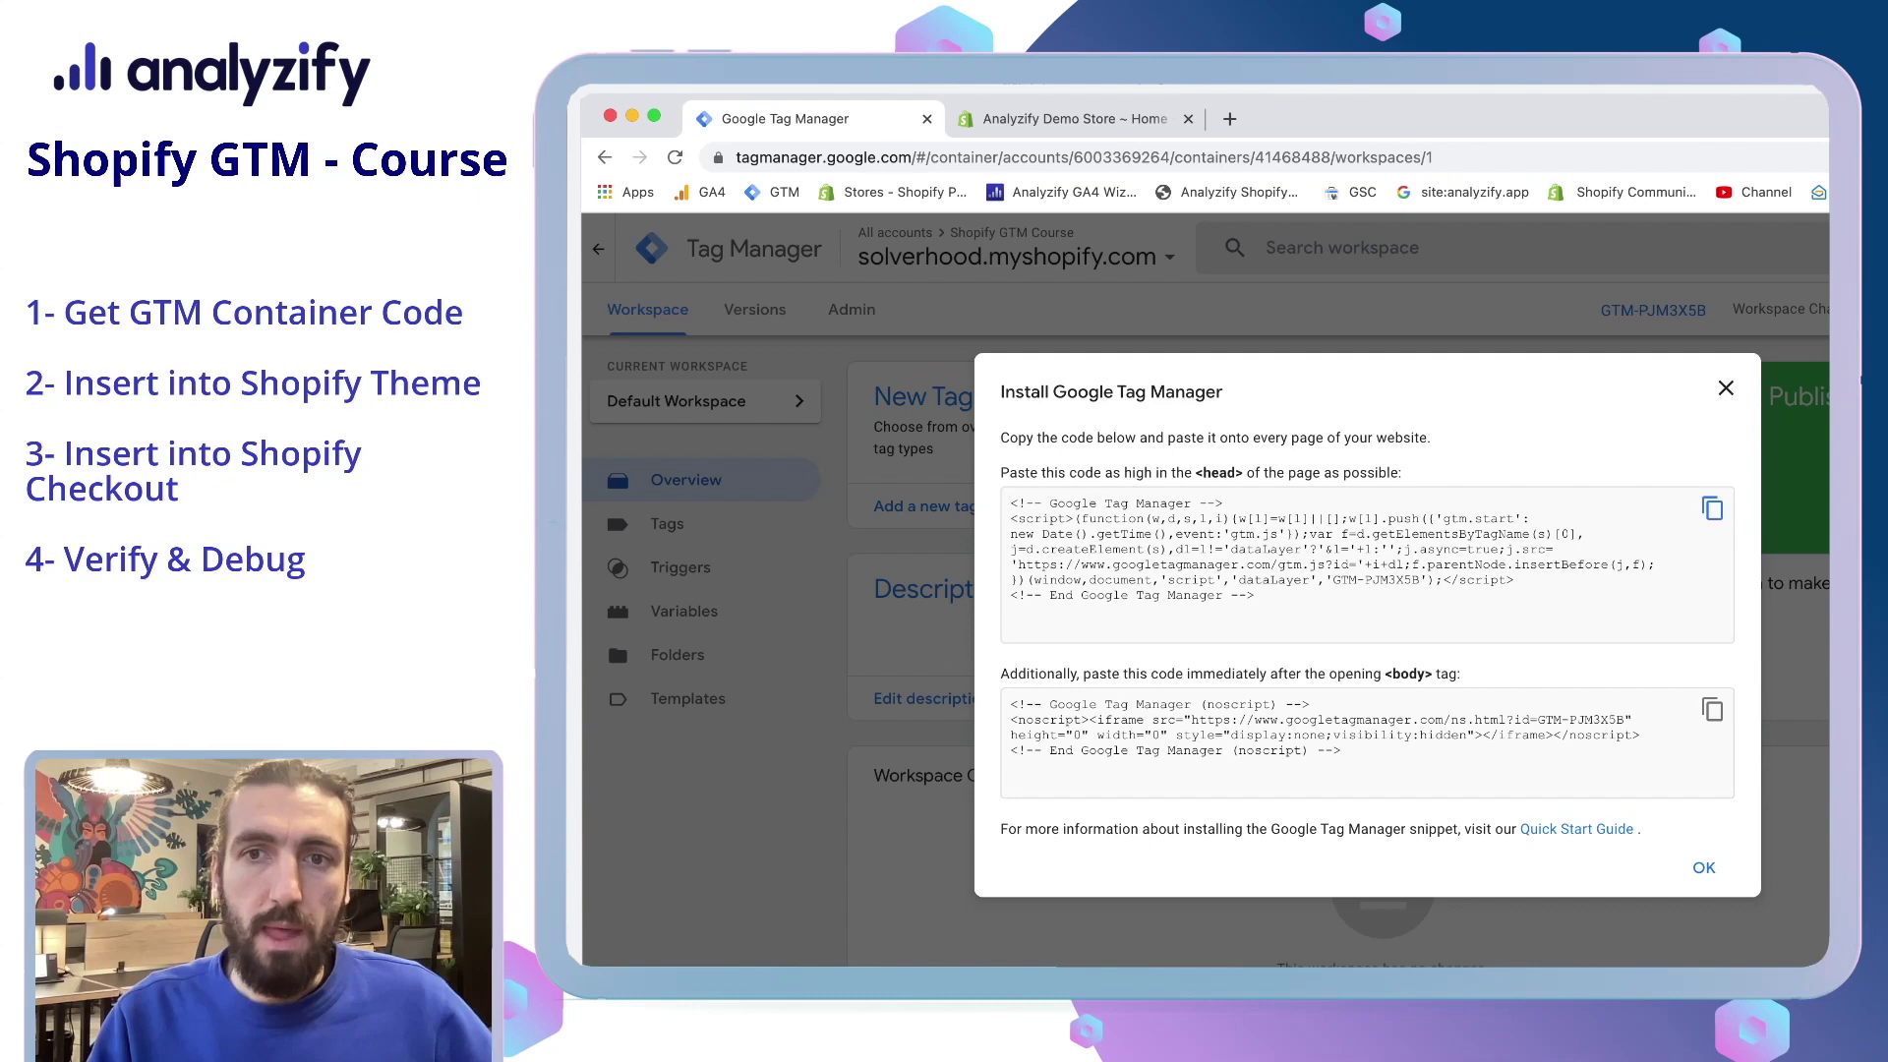
{"action": "left_click", "coordinate": [1712, 508]}
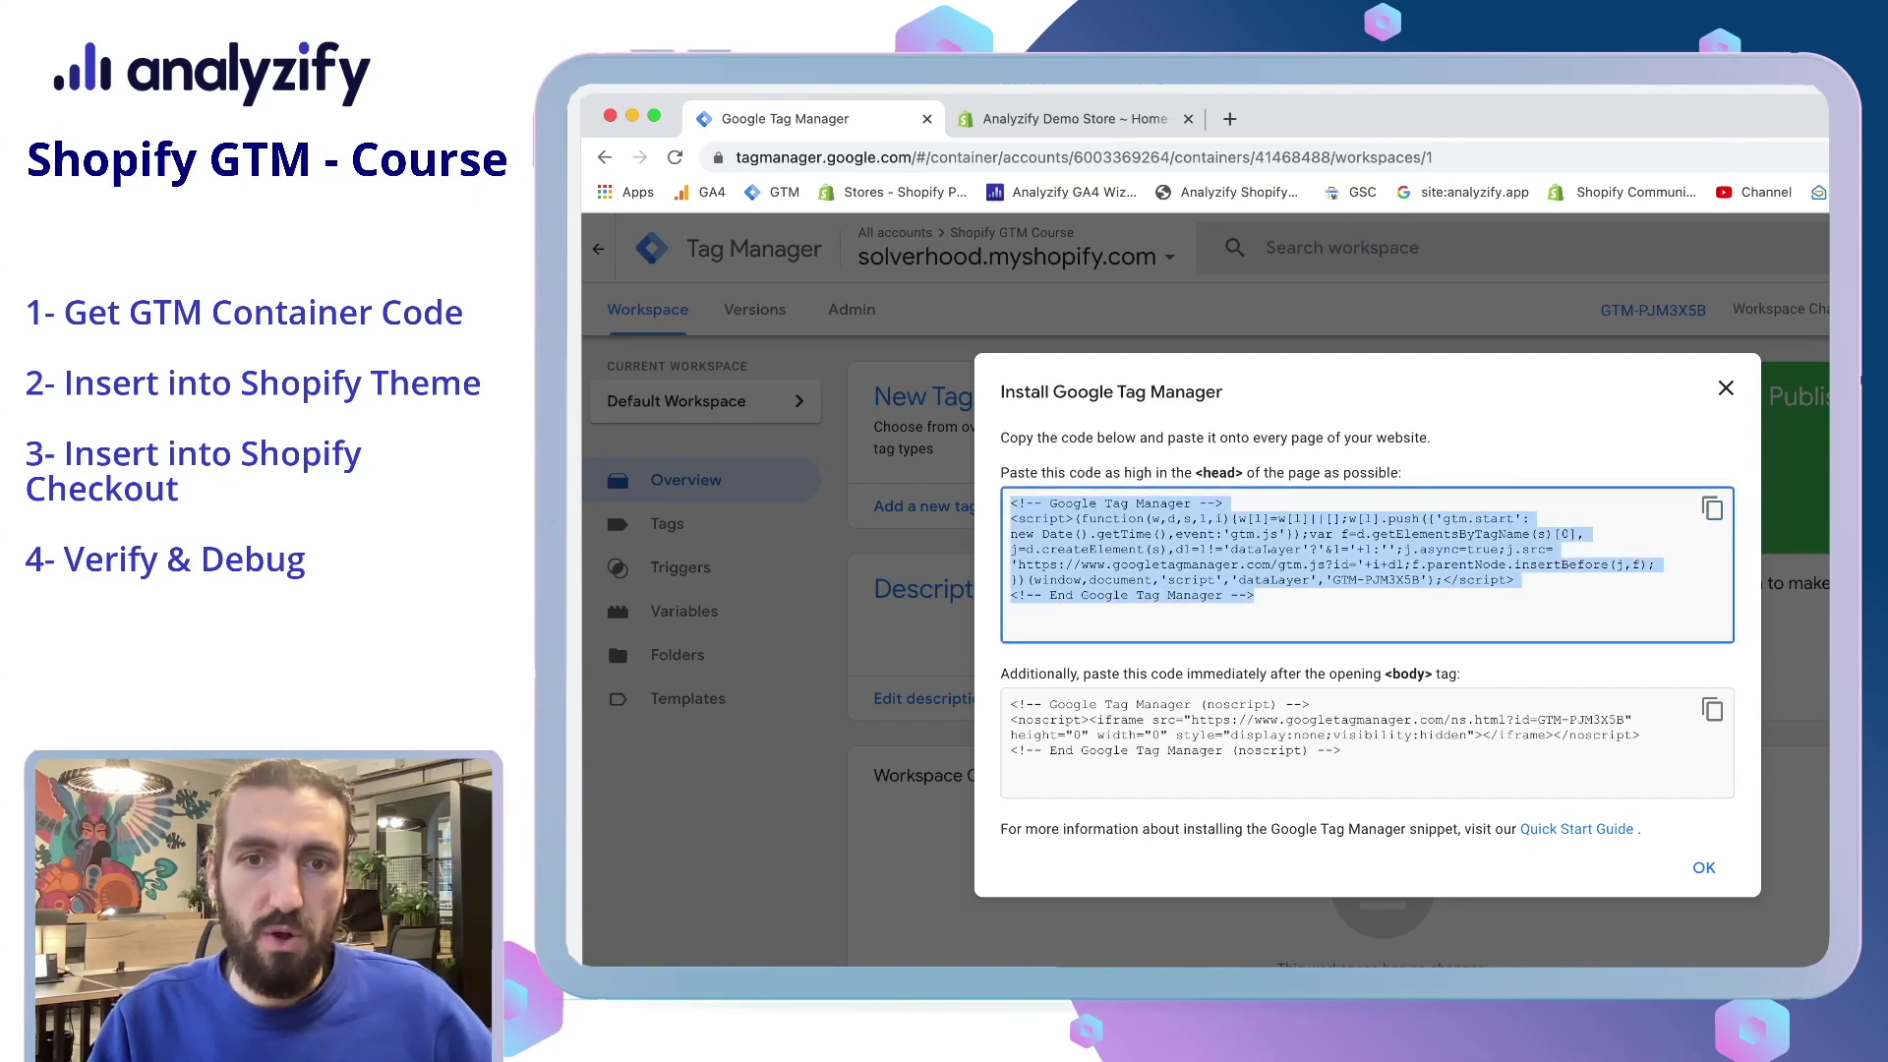
Step: Switch to the Shopify admin and duplicate the live Minimal theme of the online store as a backup
{"action": "key", "text": "ctrl+Tab"}
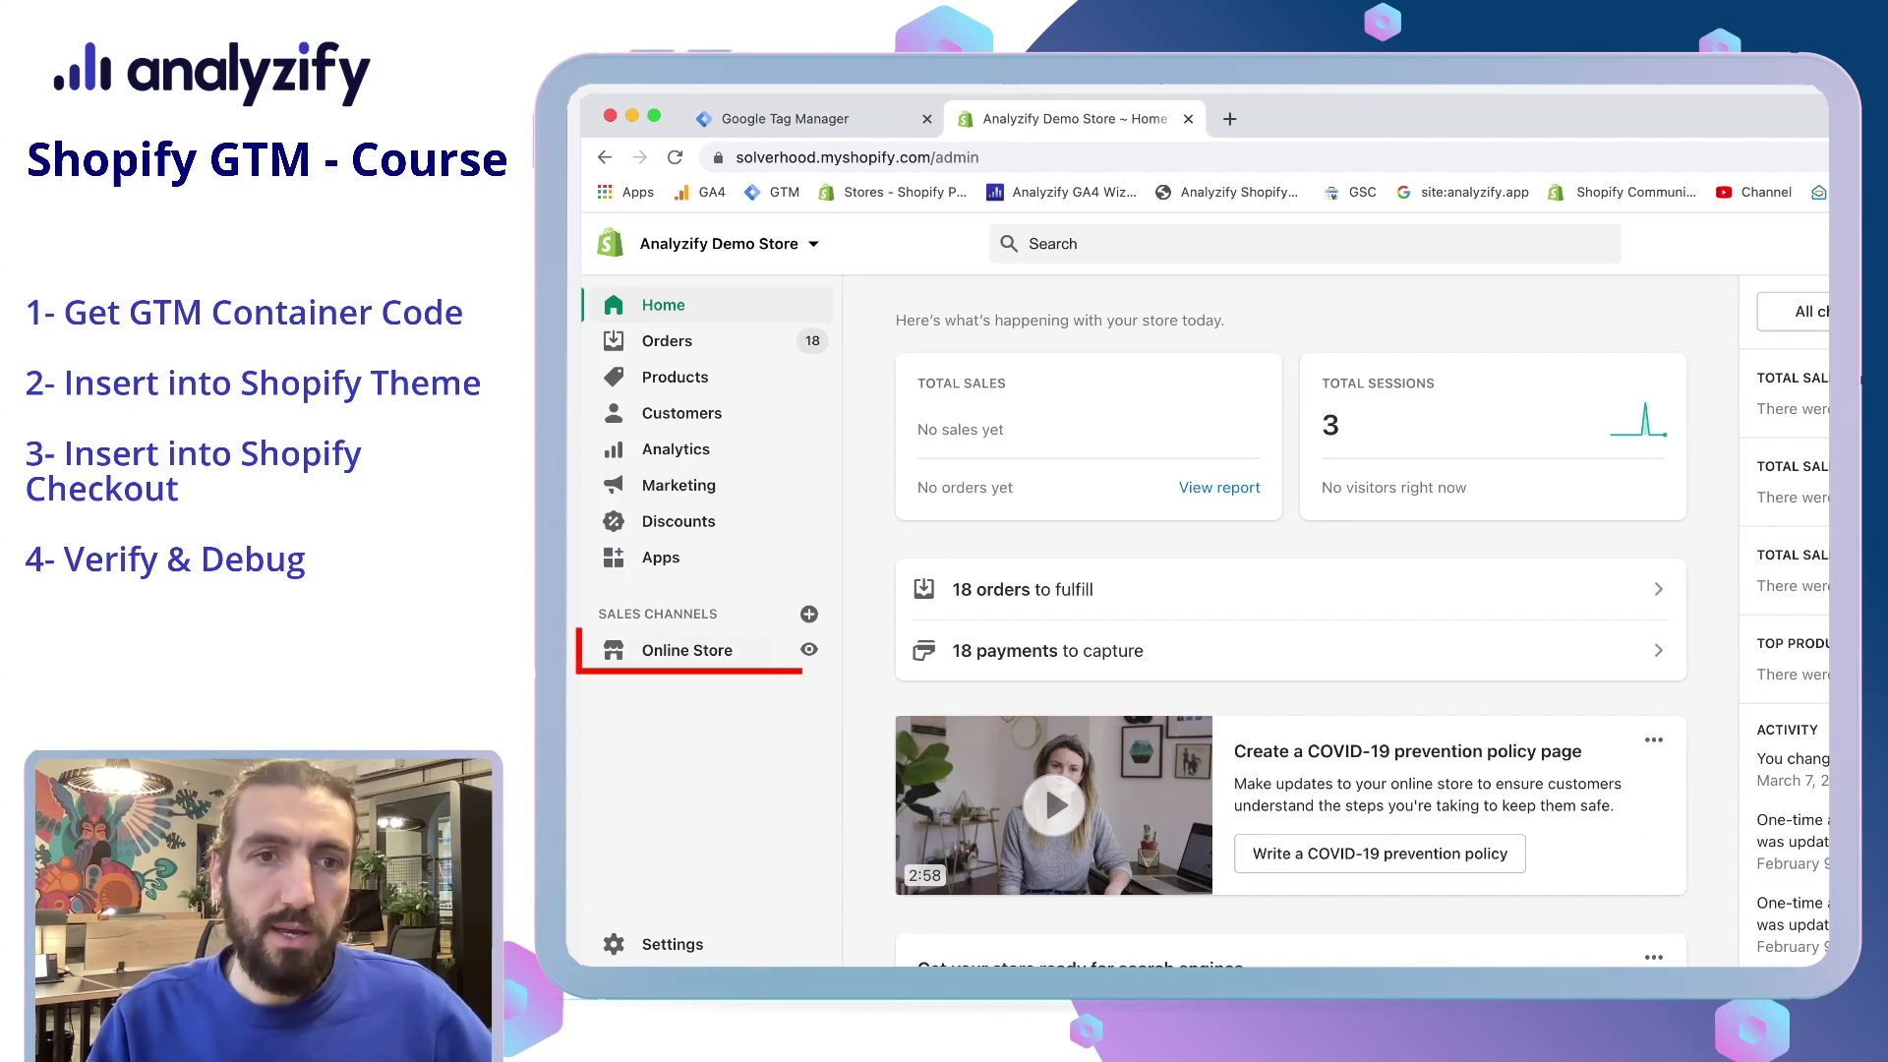
{"action": "left_click", "coordinate": [686, 650]}
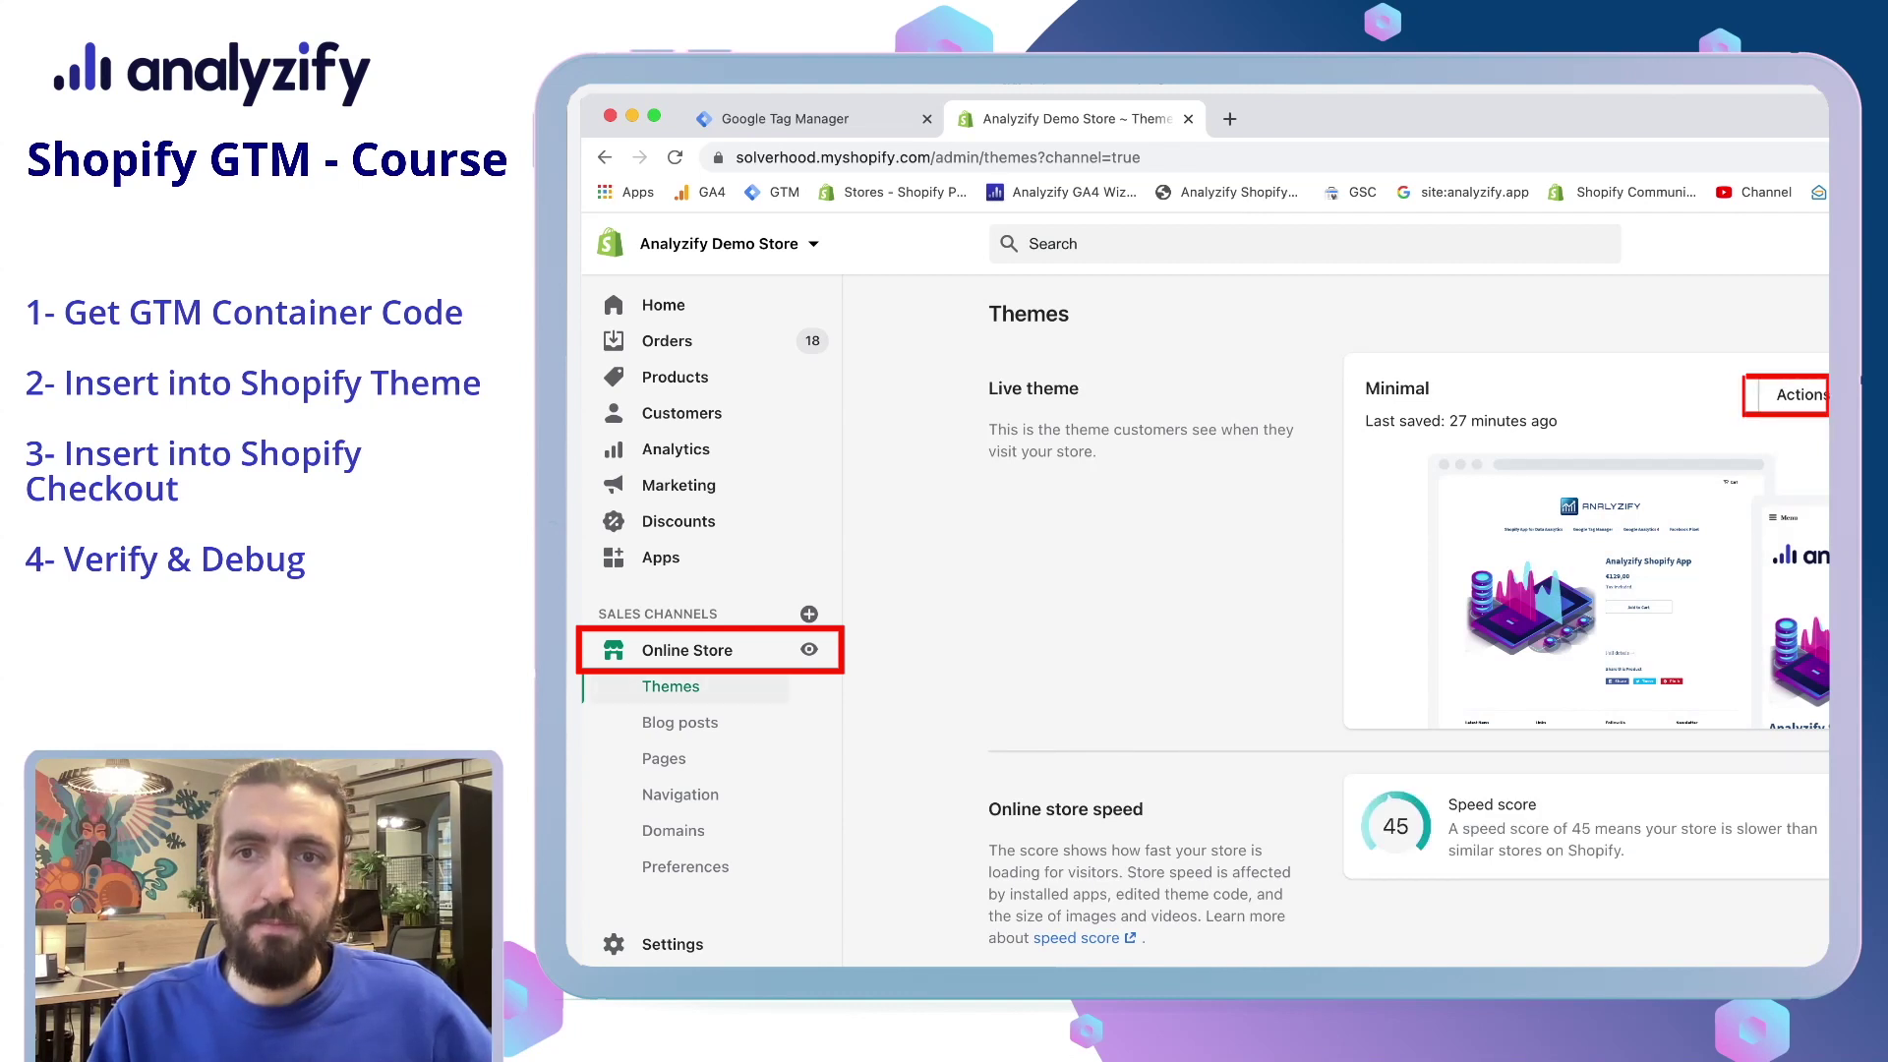
{"action": "left_click", "coordinate": [1802, 395]}
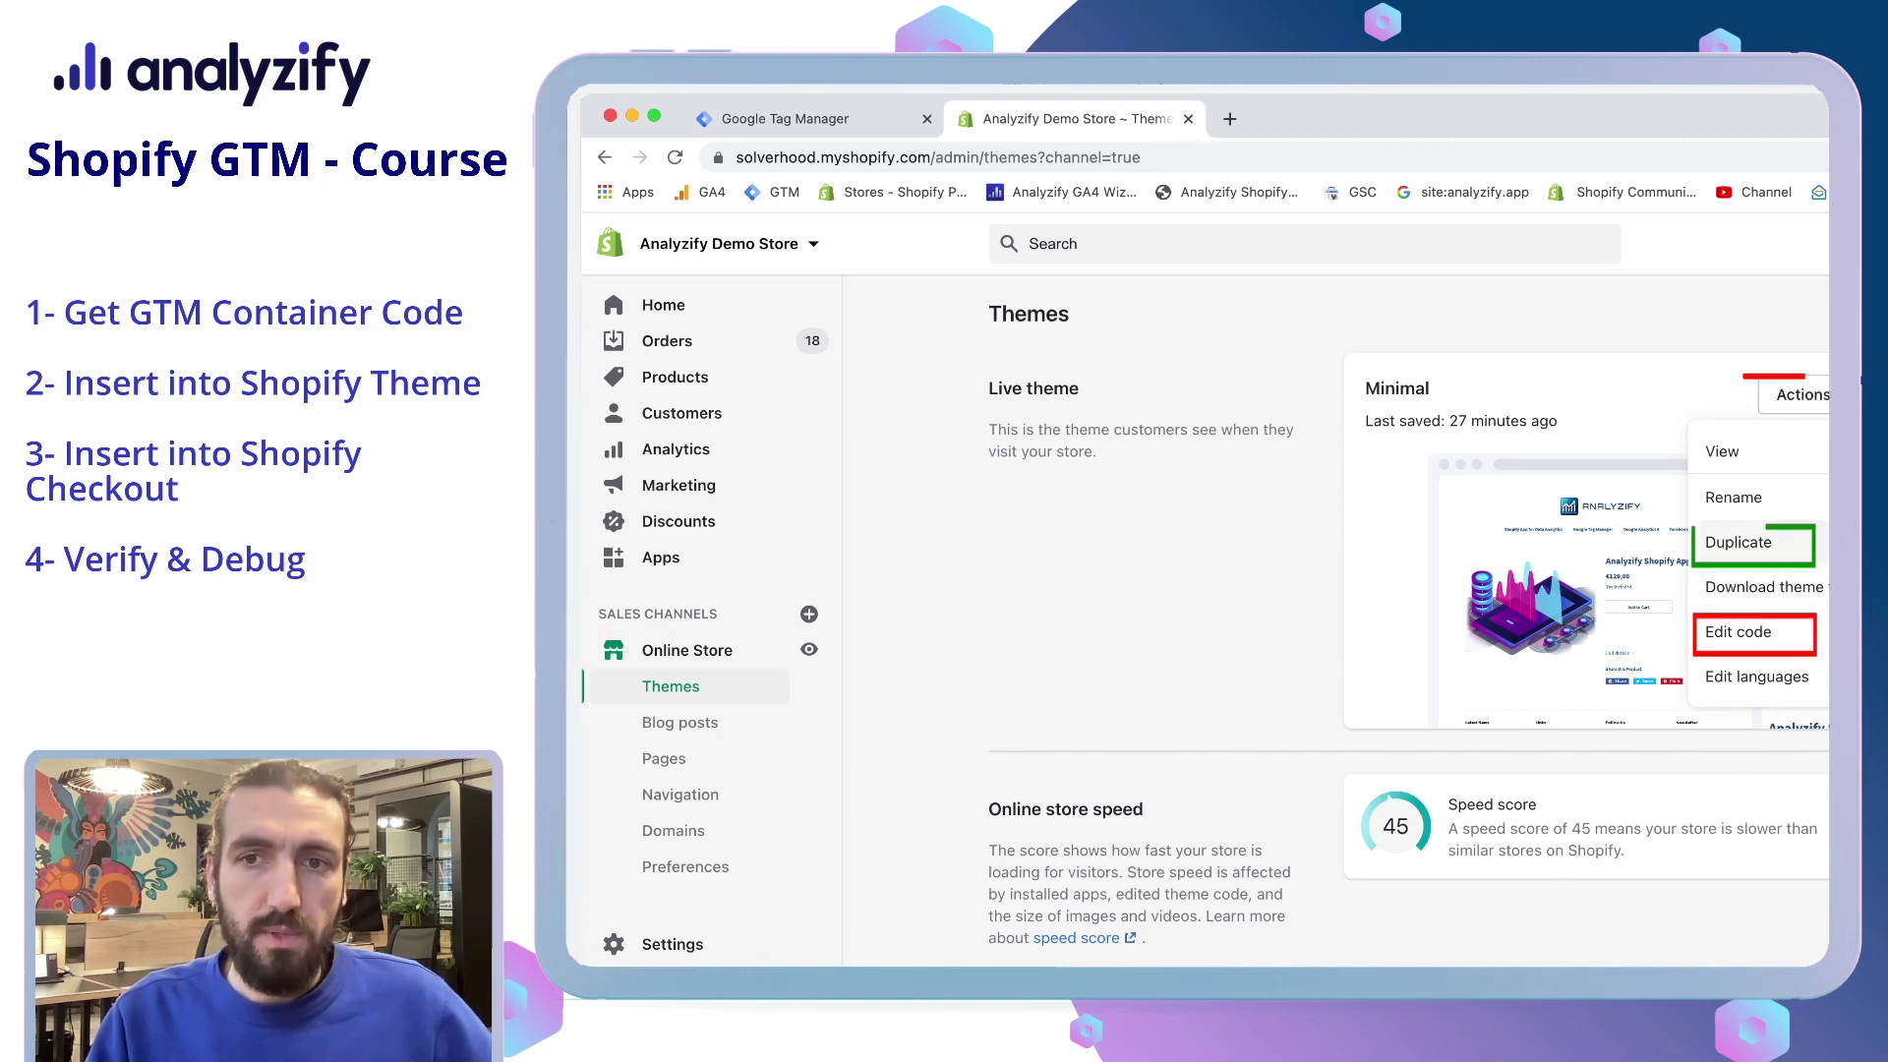
{"action": "left_click", "coordinate": [1752, 541]}
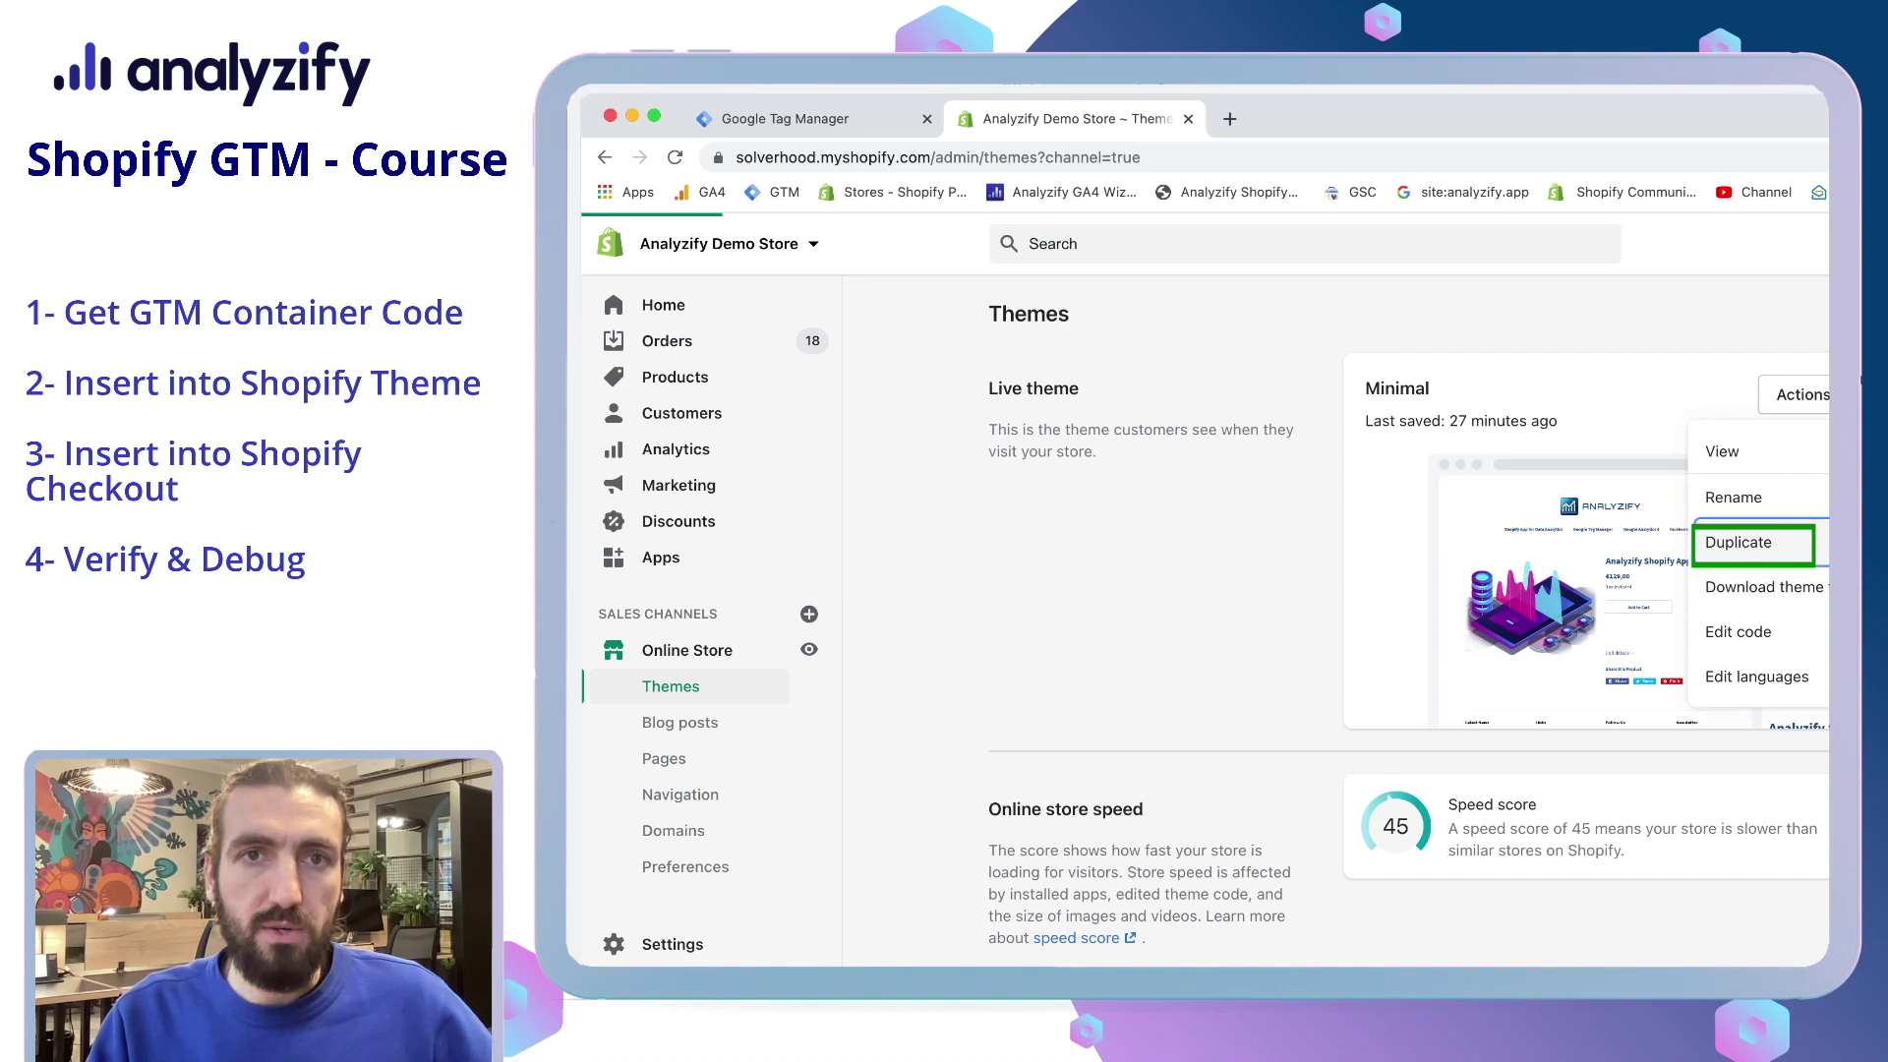
{"action": "scroll", "coordinate": [1407, 619], "scroll_direction": "down", "scroll_amount": 5}
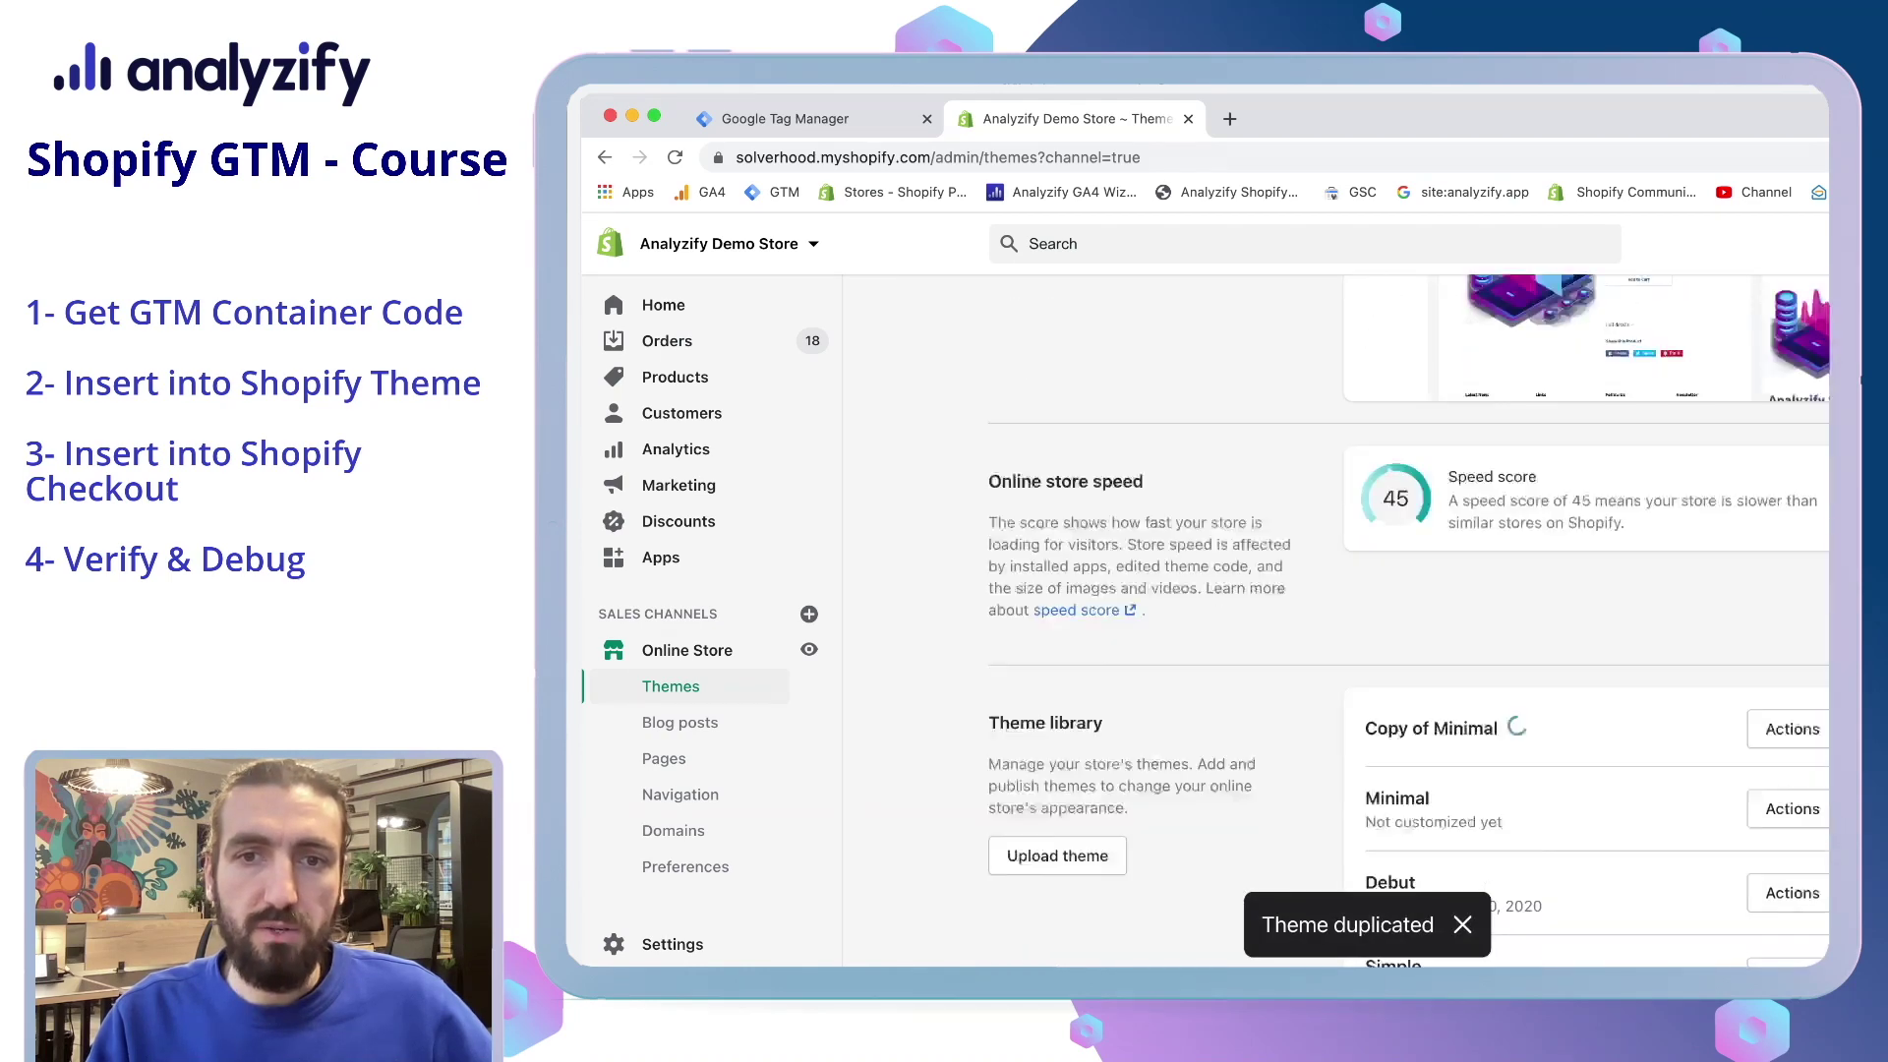
{"action": "left_click_drag", "start_coordinate": [1365, 616], "coordinate": [1498, 615]}
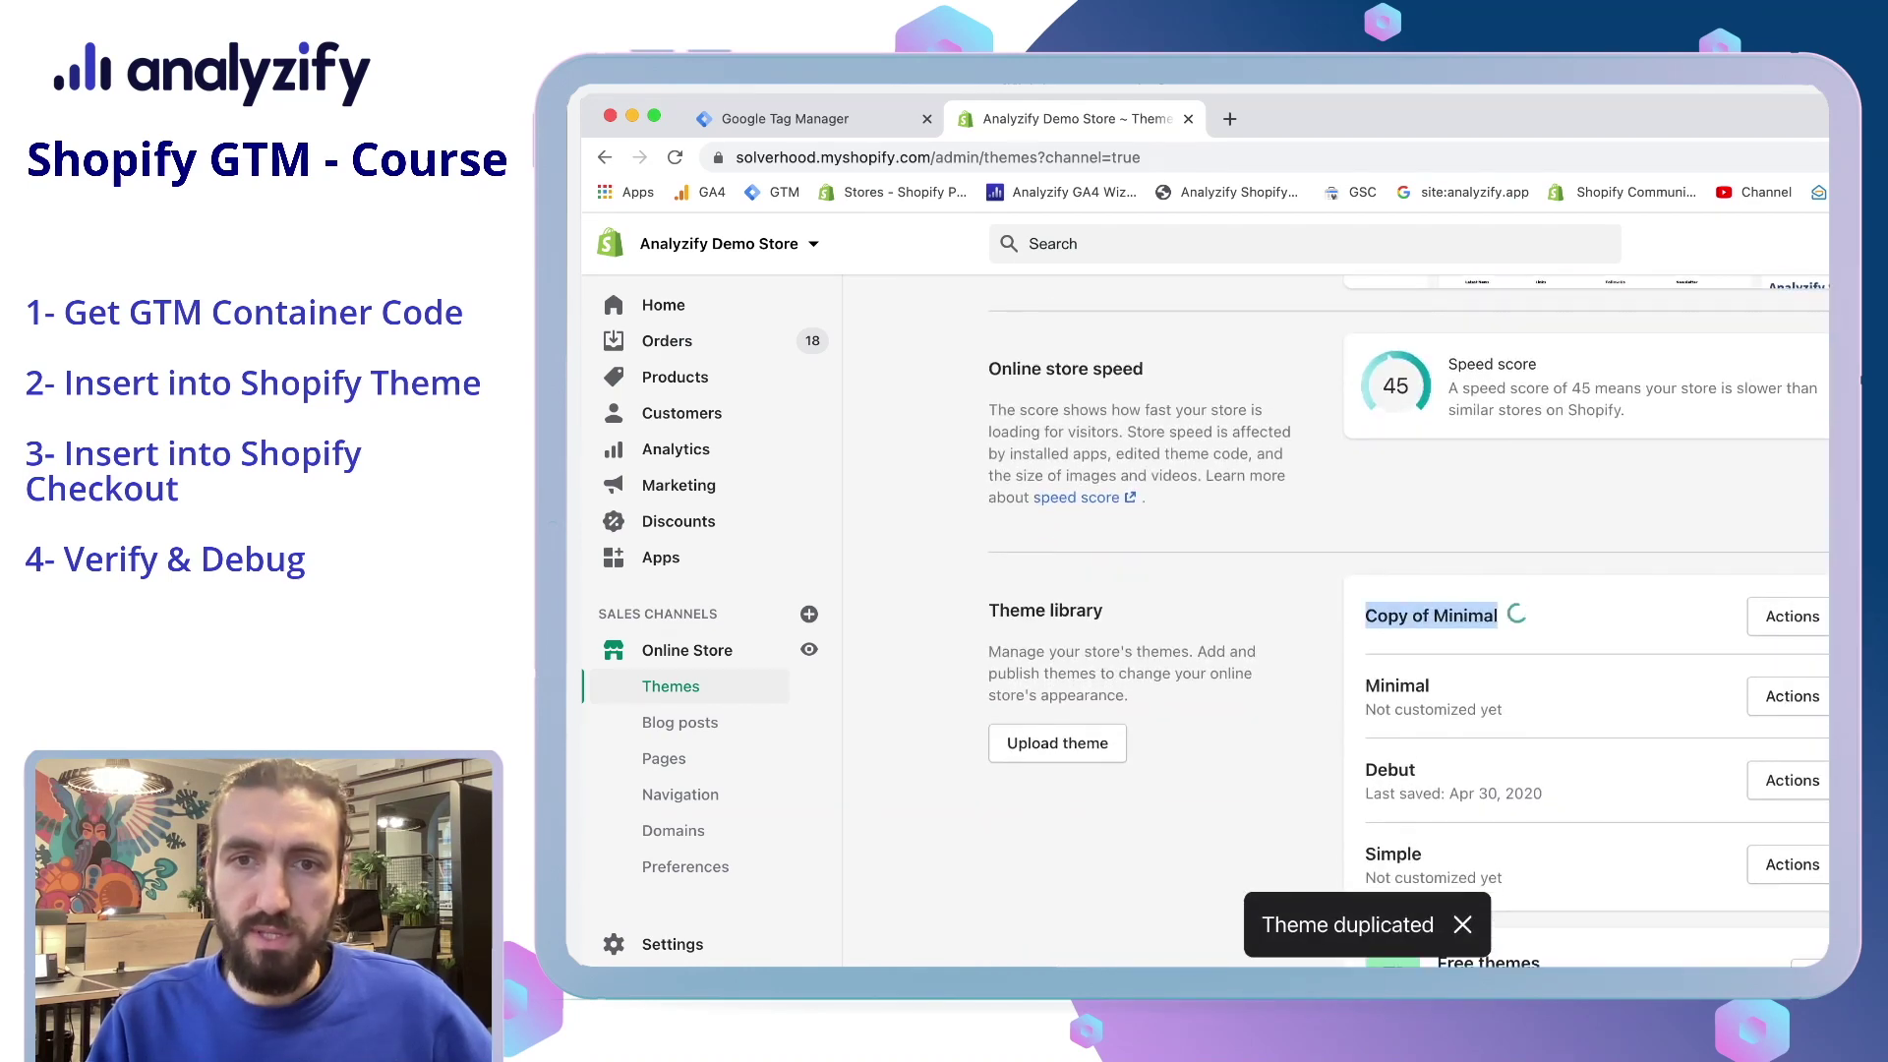
{"action": "scroll", "coordinate": [1406, 619], "scroll_direction": "up", "scroll_amount": 5}
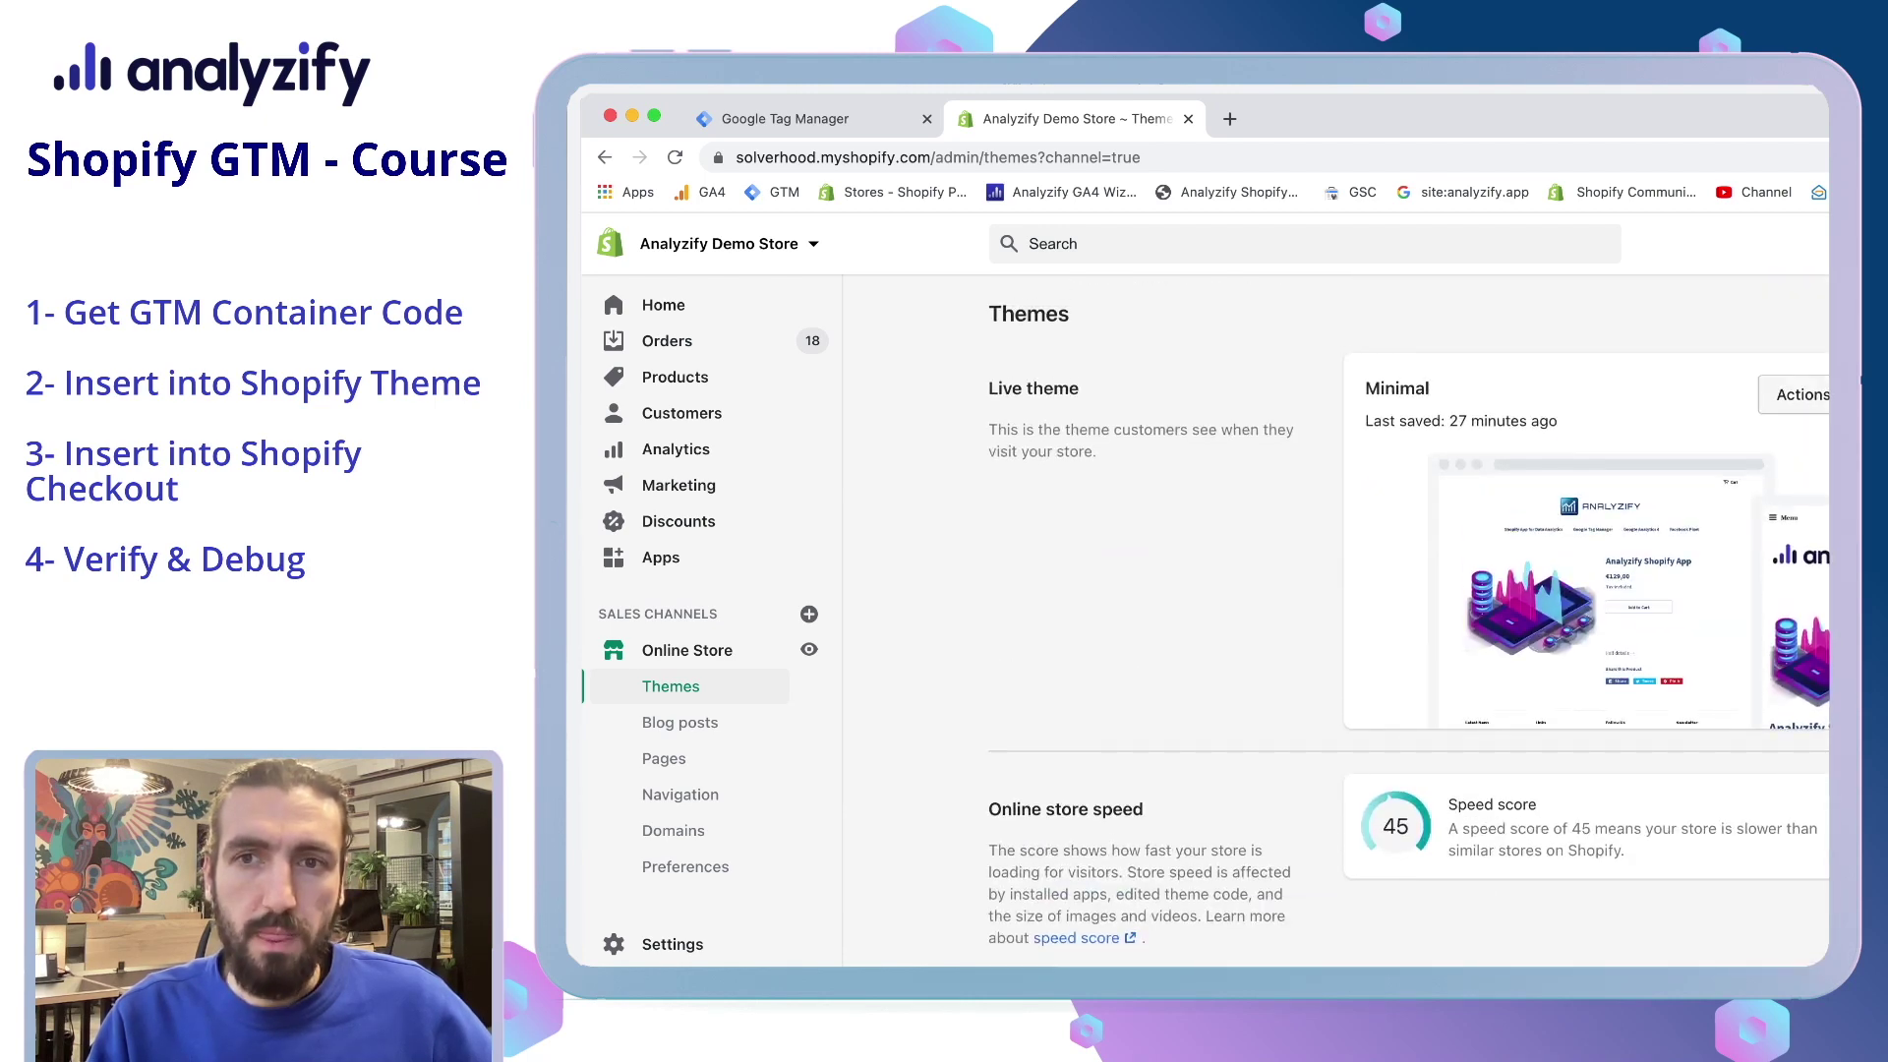
Step: Open the live Minimal theme's code and find the theme.liquid layout file by searching for "theme"
{"action": "left_click", "coordinate": [1802, 395]}
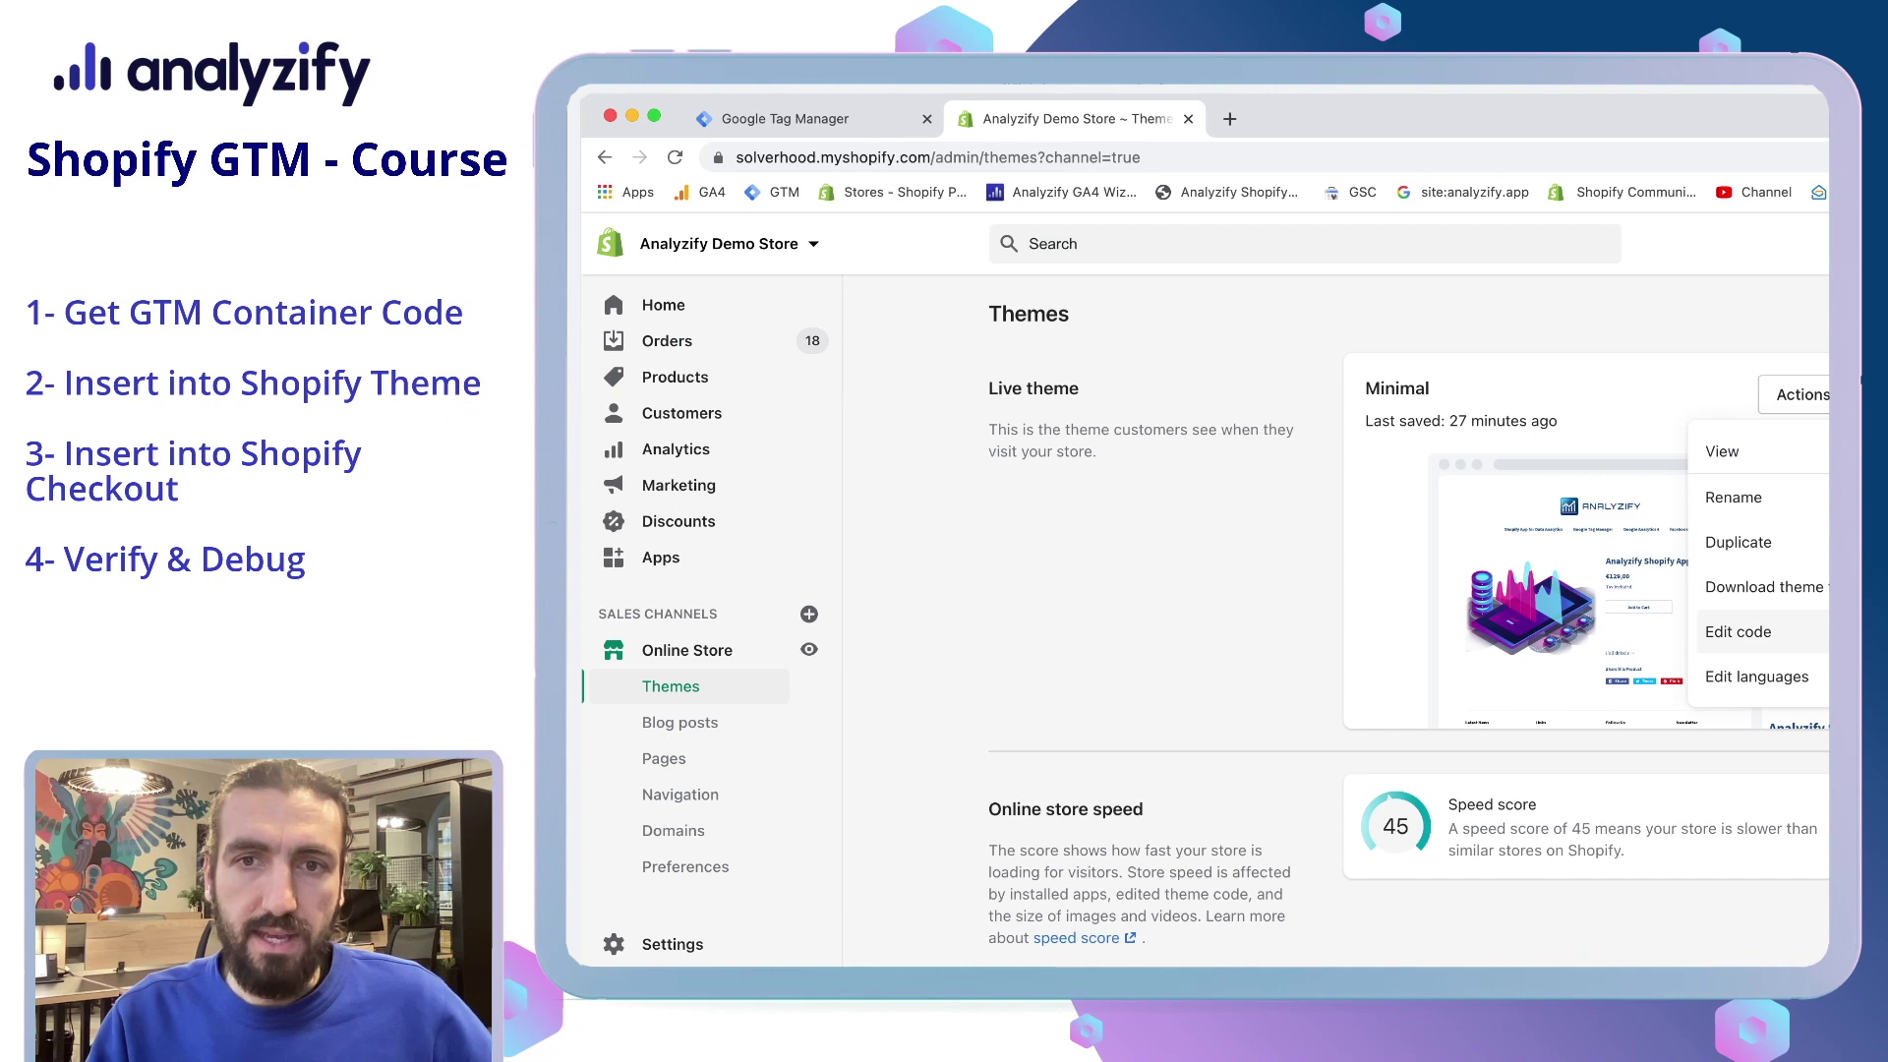
{"action": "left_click", "coordinate": [1736, 630]}
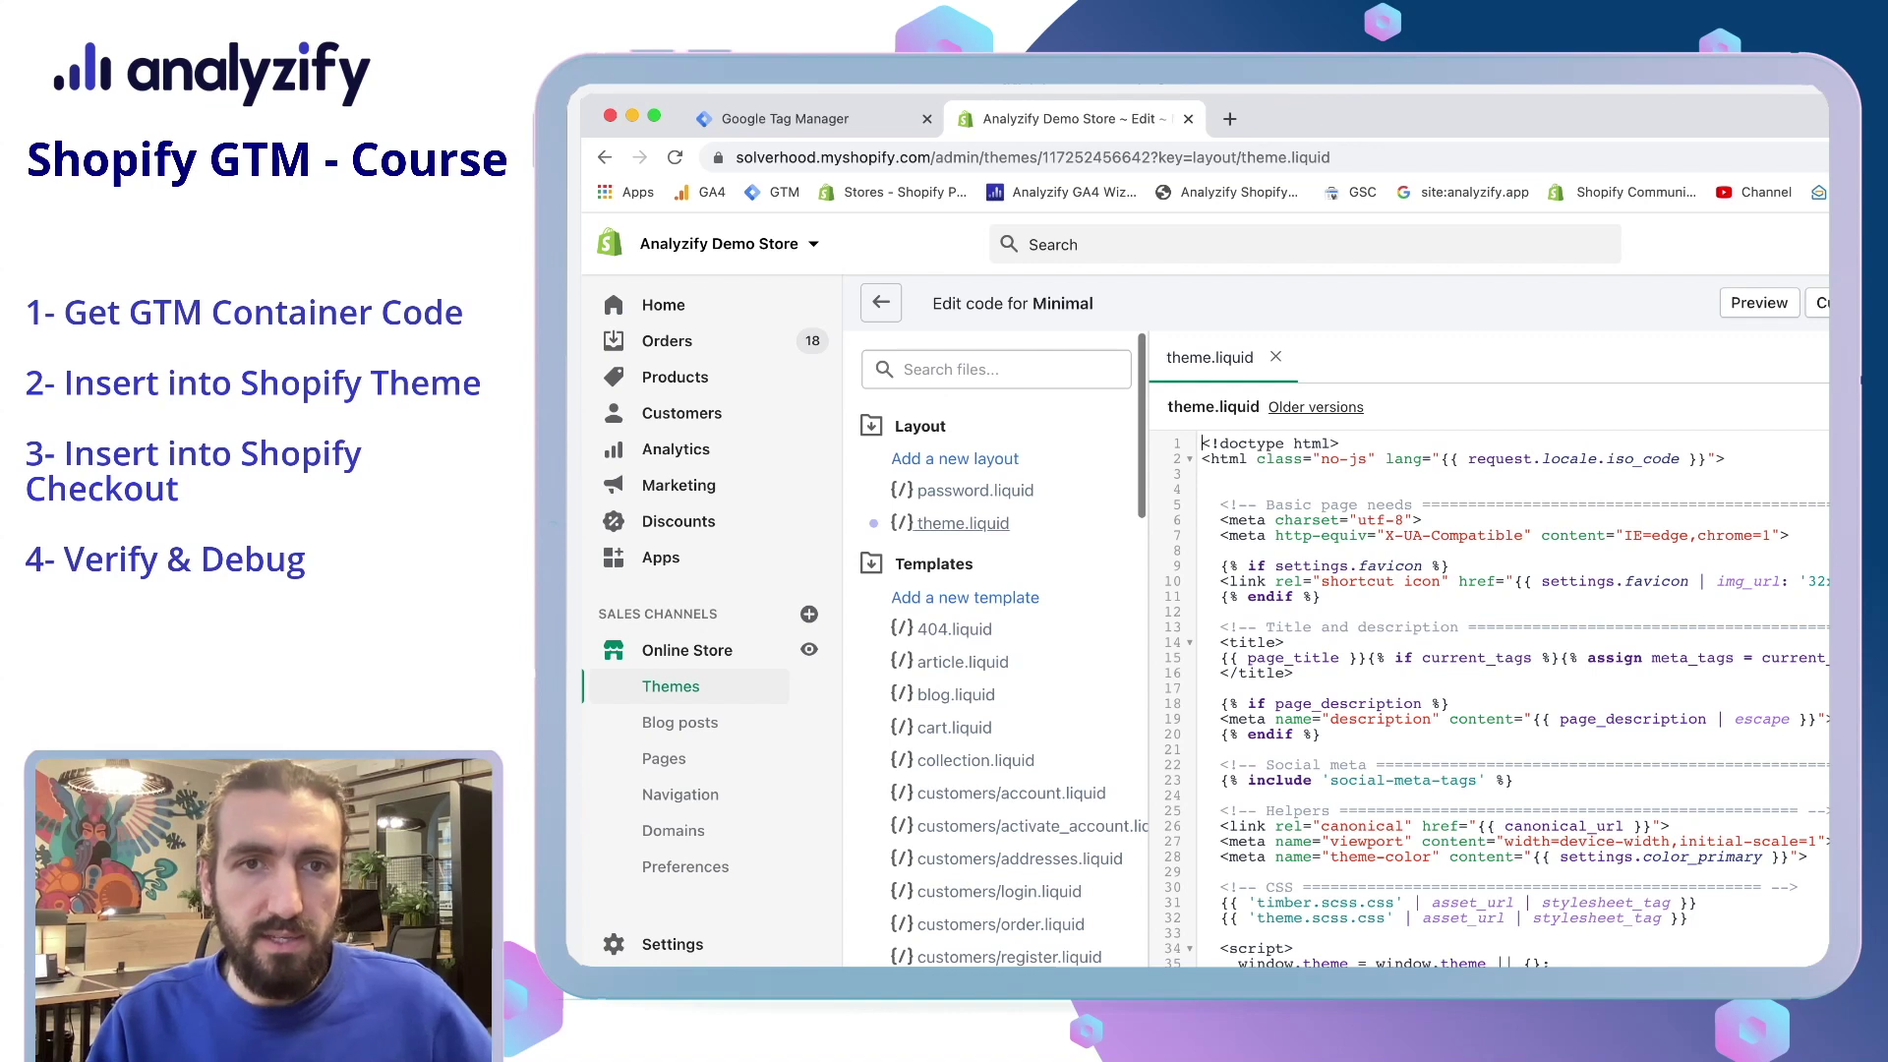
{"action": "left_click", "coordinate": [996, 368]}
{"action": "type", "text": "theme"}
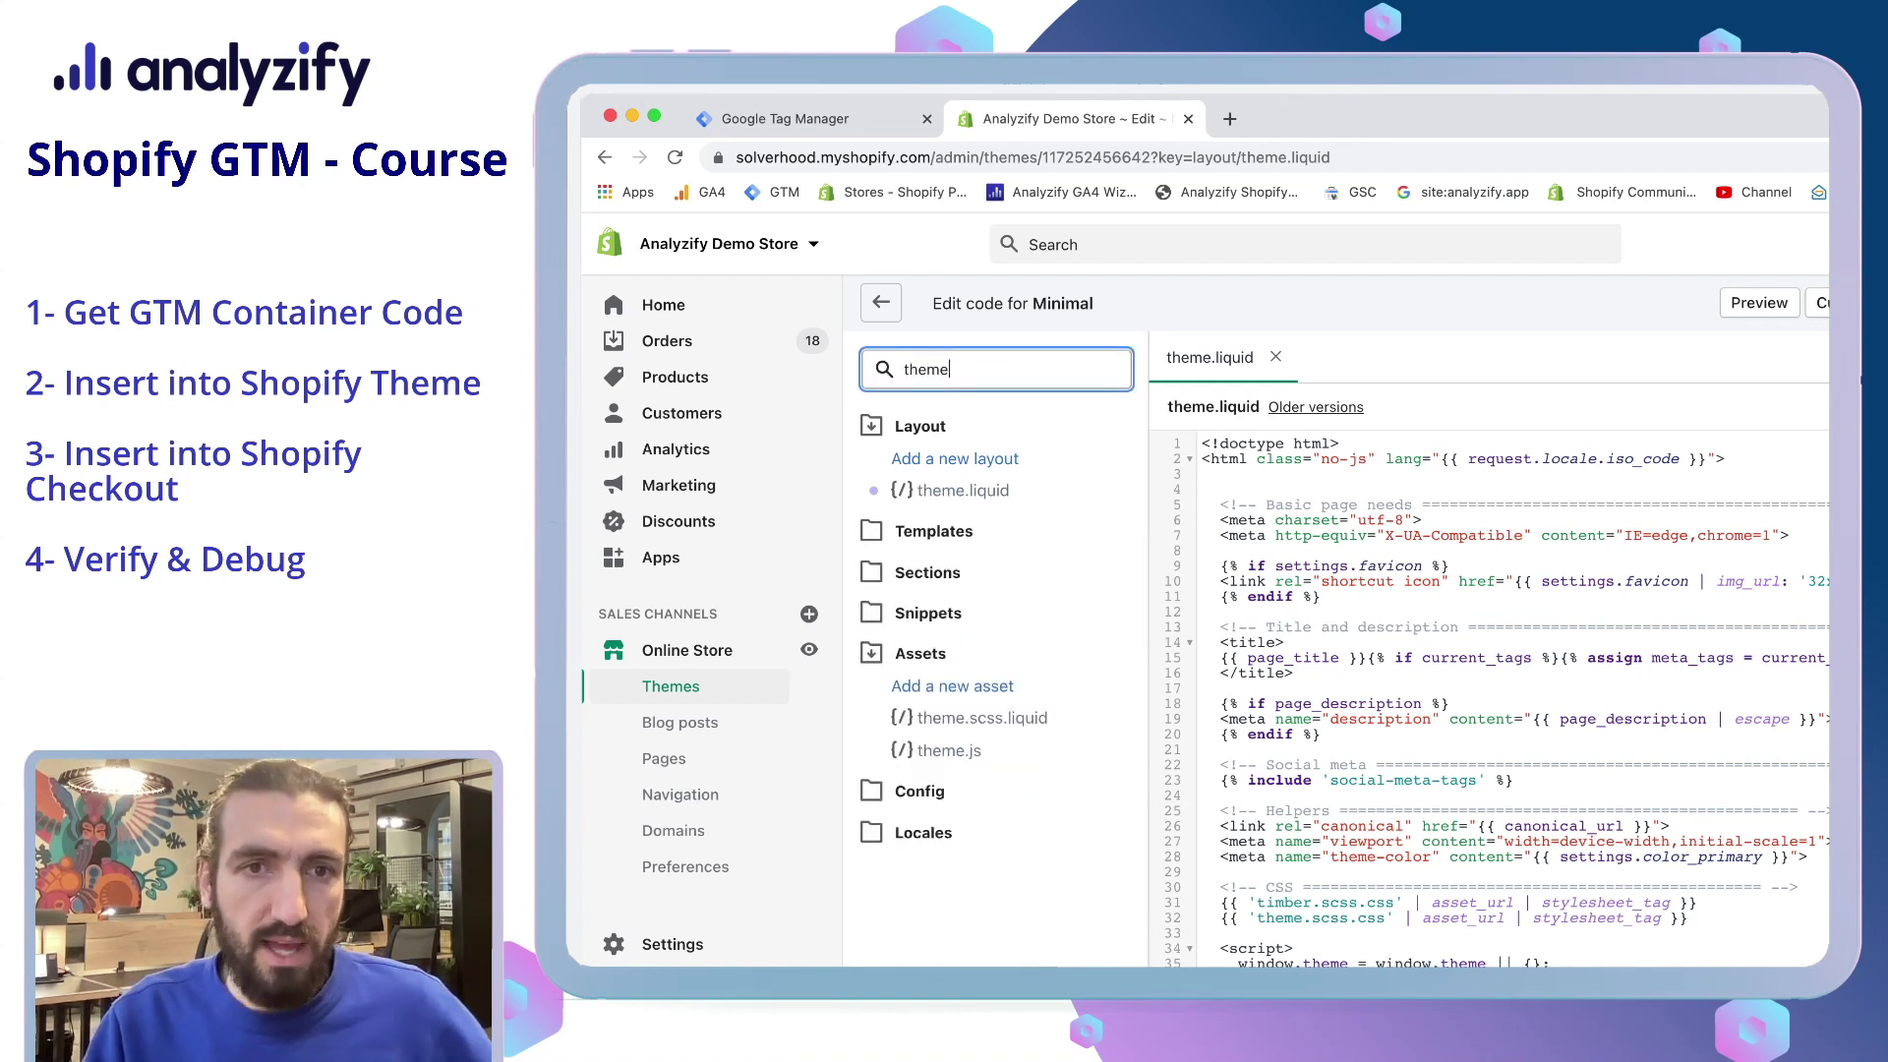
{"action": "left_click", "coordinate": [962, 490]}
Step: Paste the Google Tag Manager head snippet into theme.liquid on the empty line below the X-UA-Compatible meta tag
{"action": "left_click", "coordinate": [1202, 474]}
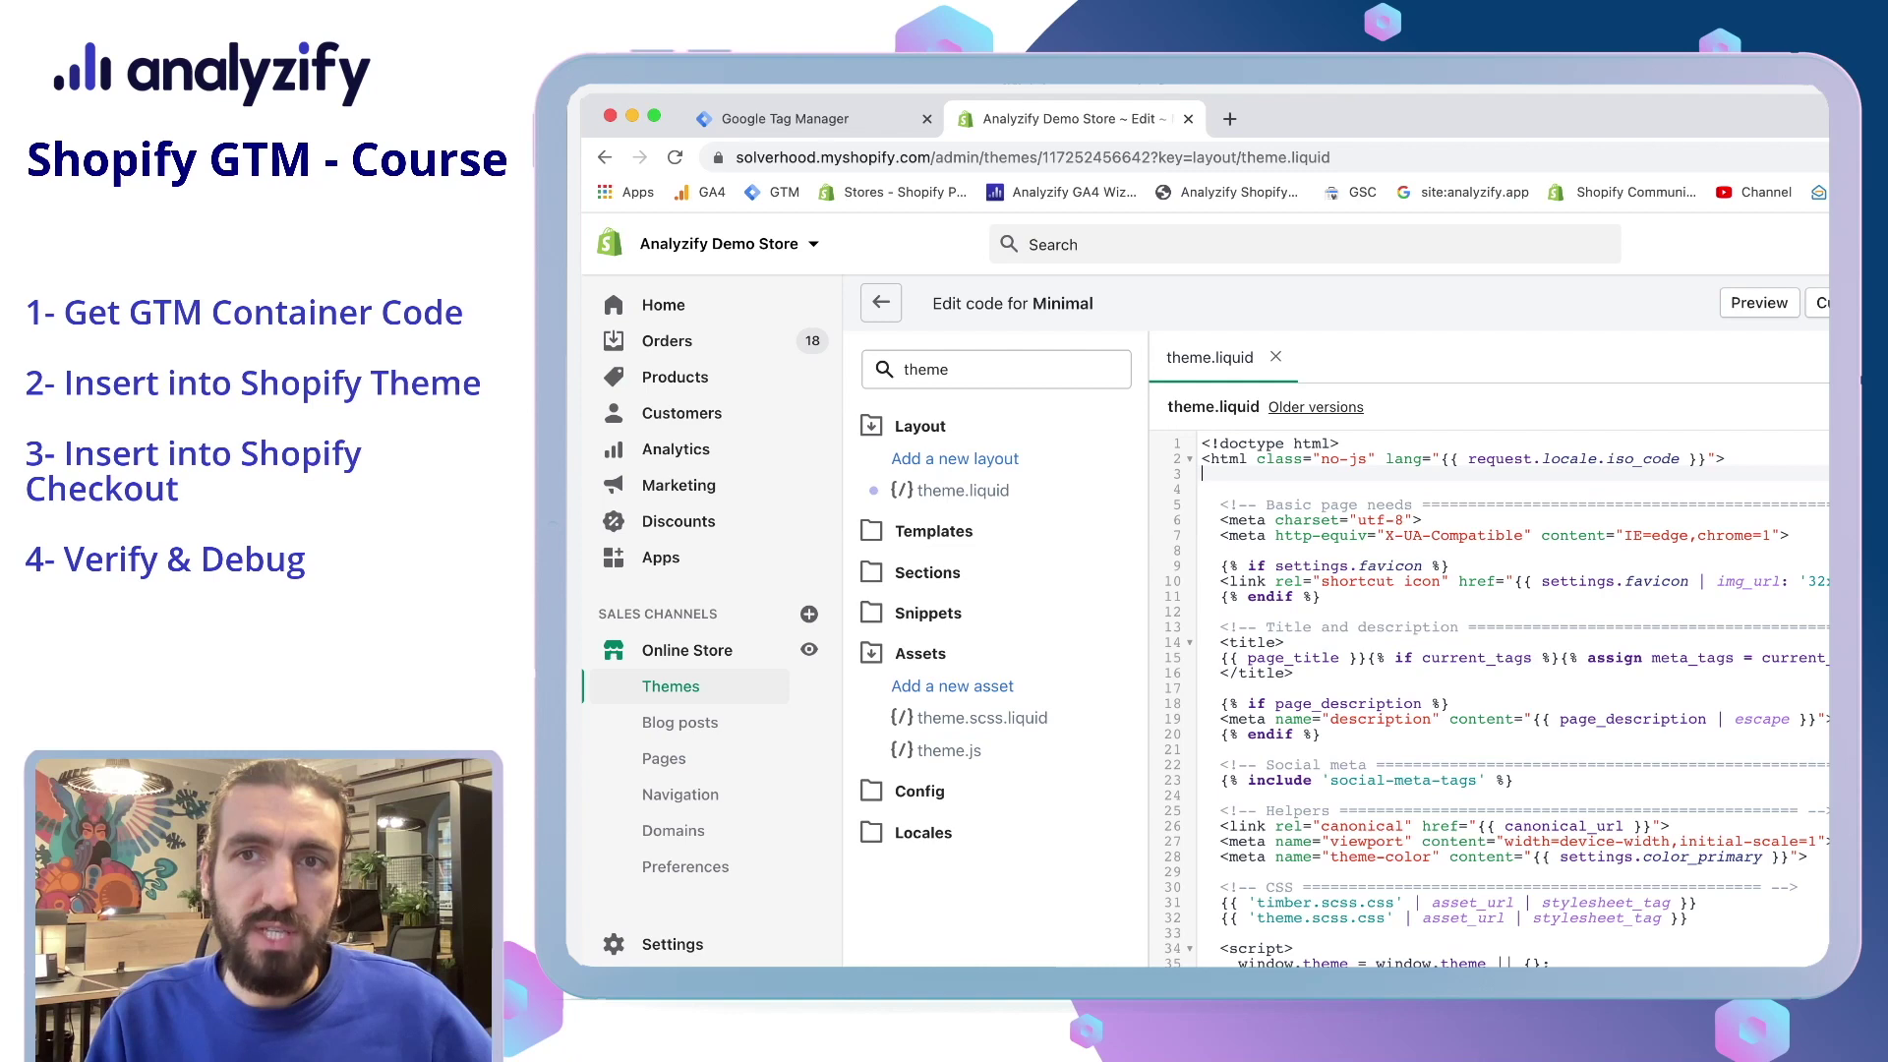
{"action": "left_click", "coordinate": [1201, 550]}
{"action": "key", "text": "super+v"}
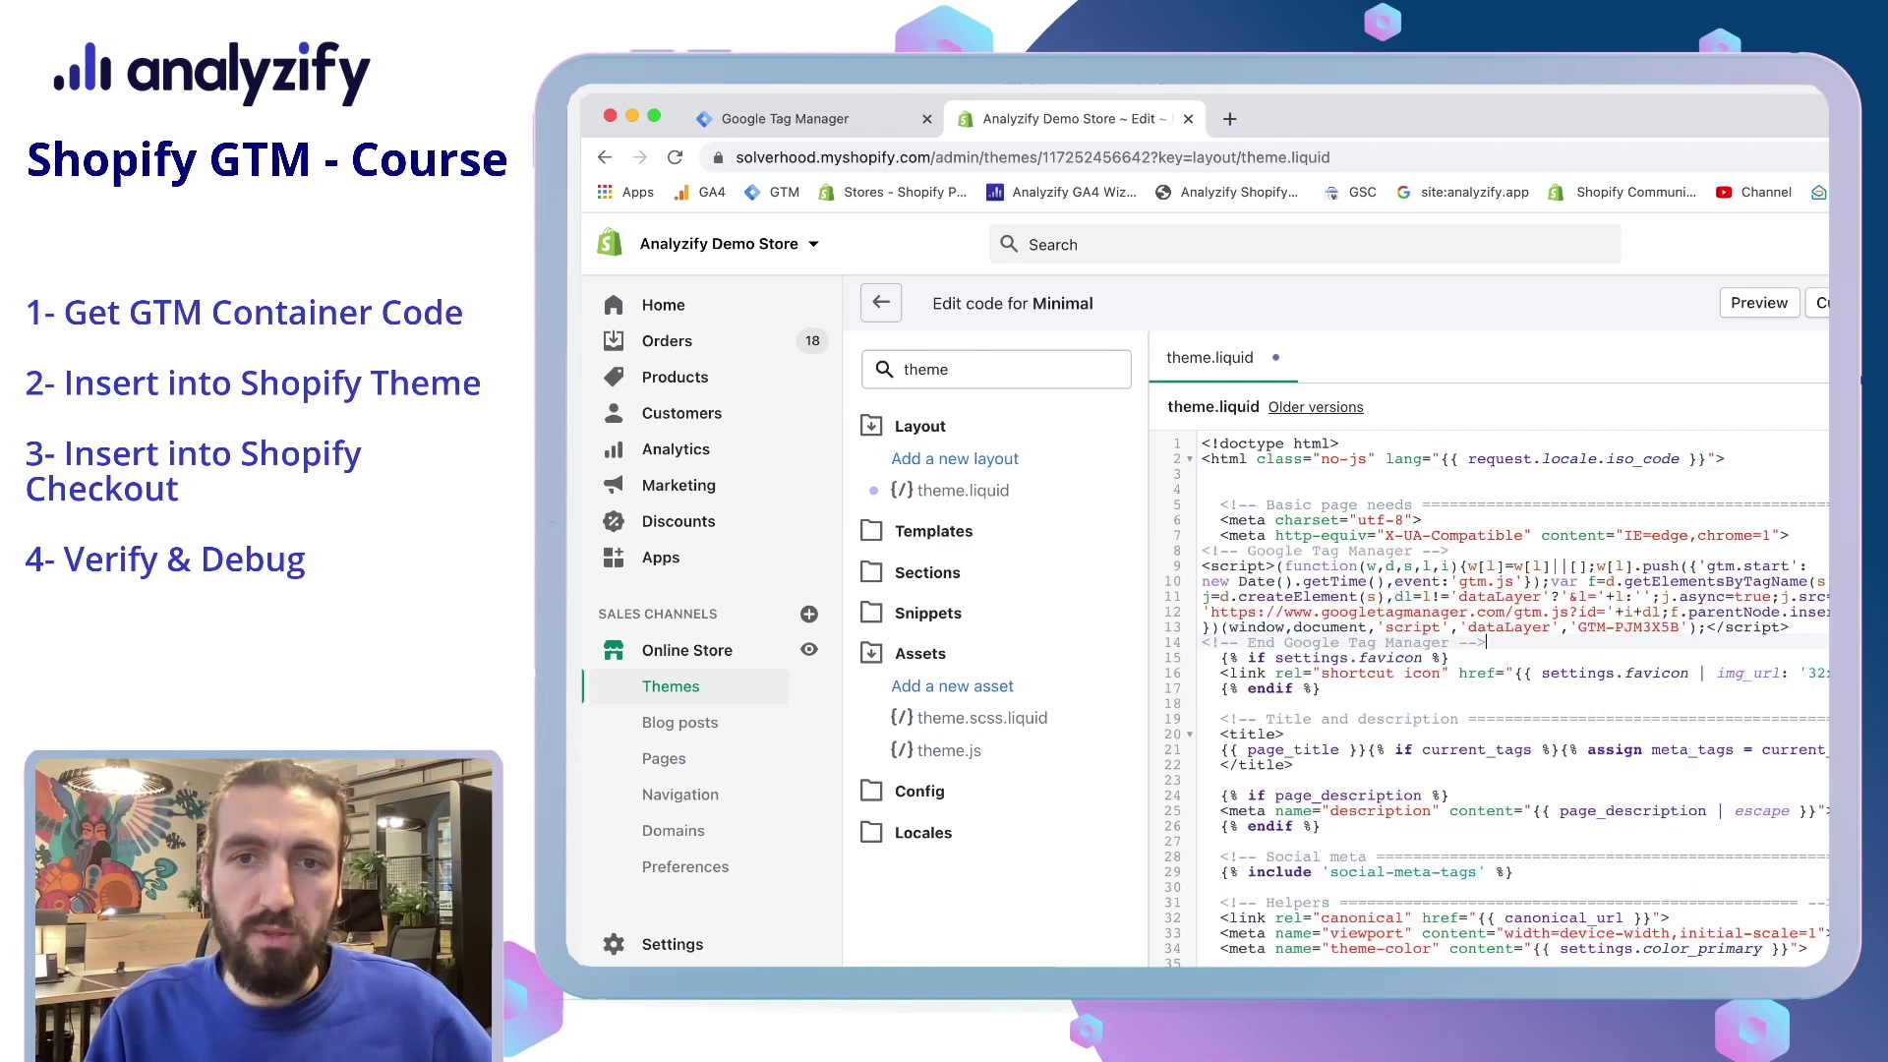
Step: Check the pasted snippet's placement between the X-UA-Compatible meta tag and the favicon block, and save theme.liquid
{"action": "key", "text": "shift+Up"}
{"action": "key", "text": "shift+Up"}
{"action": "key", "text": "shift+Up"}
{"action": "key", "text": "shift+Up"}
{"action": "key", "text": "shift+Up"}
{"action": "key", "text": "shift+Up"}
{"action": "key", "text": "shift+Home"}
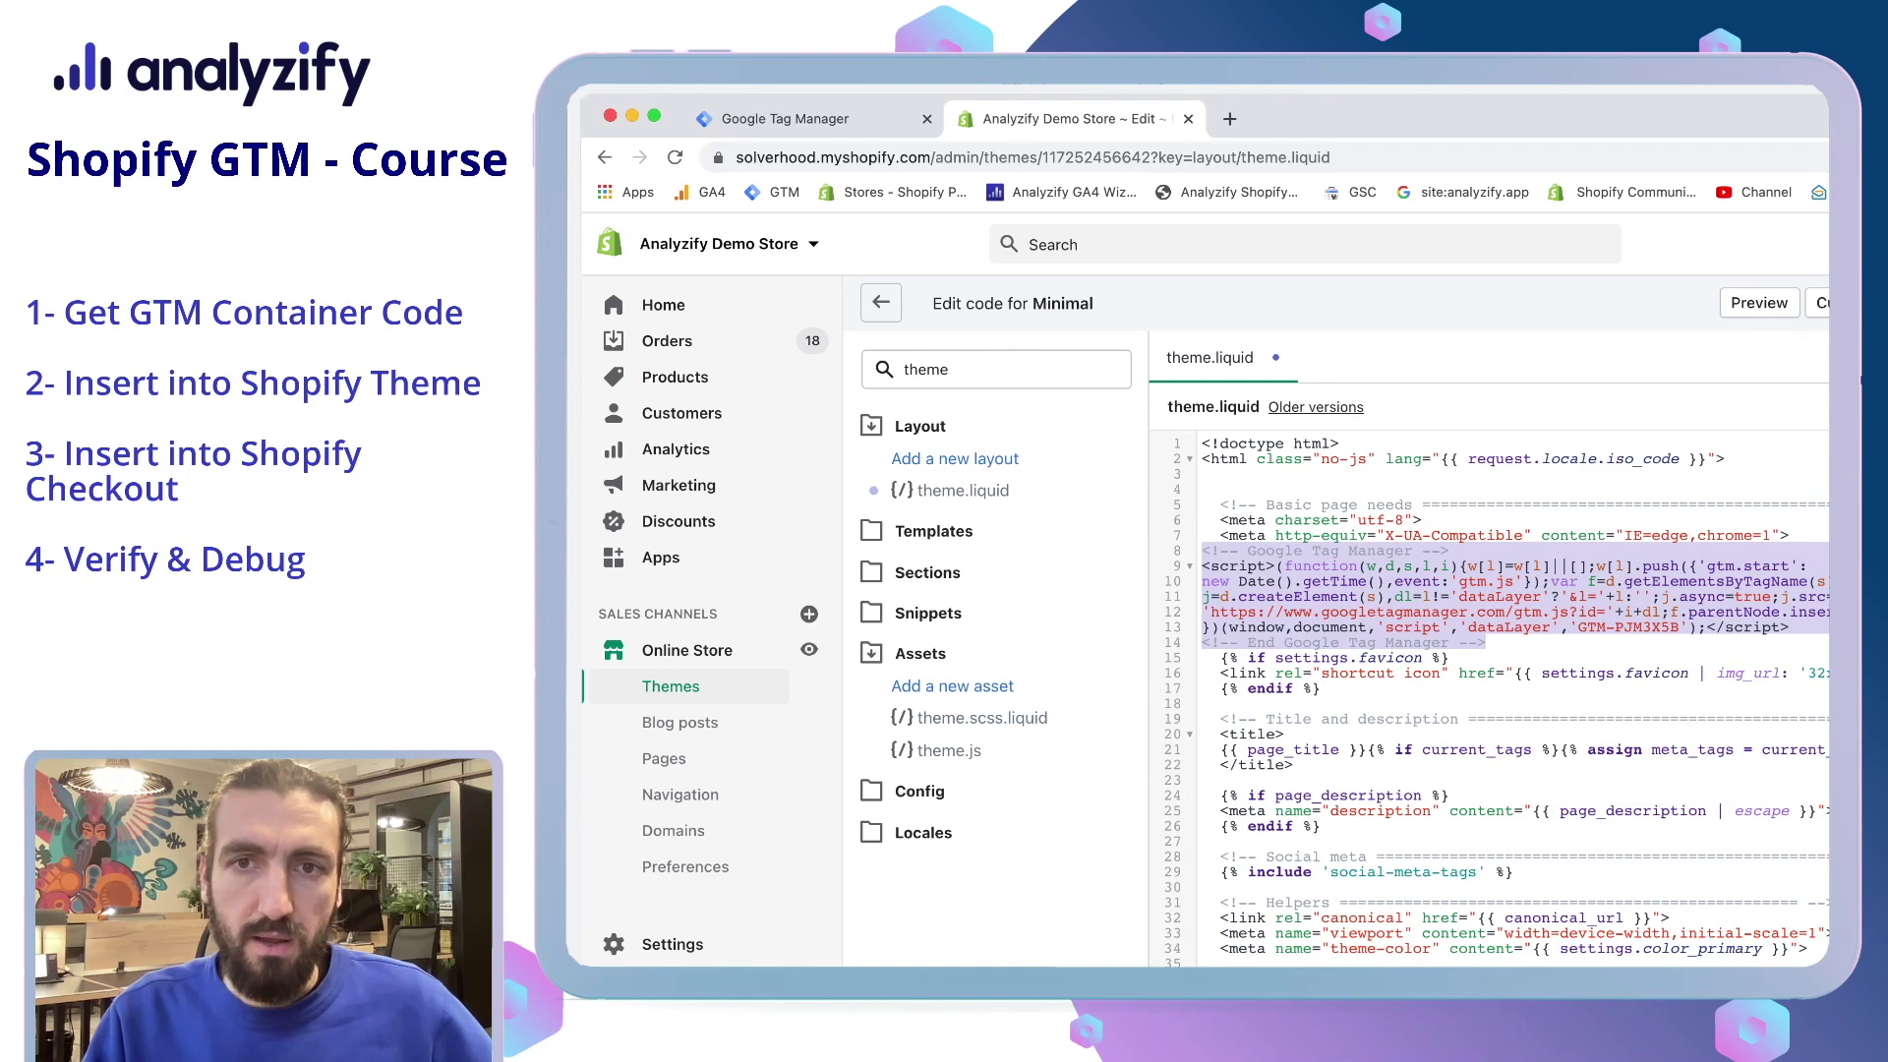
{"action": "scroll", "coordinate": [1494, 698], "scroll_direction": "down", "scroll_amount": 3}
{"action": "scroll", "coordinate": [1495, 698], "scroll_direction": "up", "scroll_amount": 3}
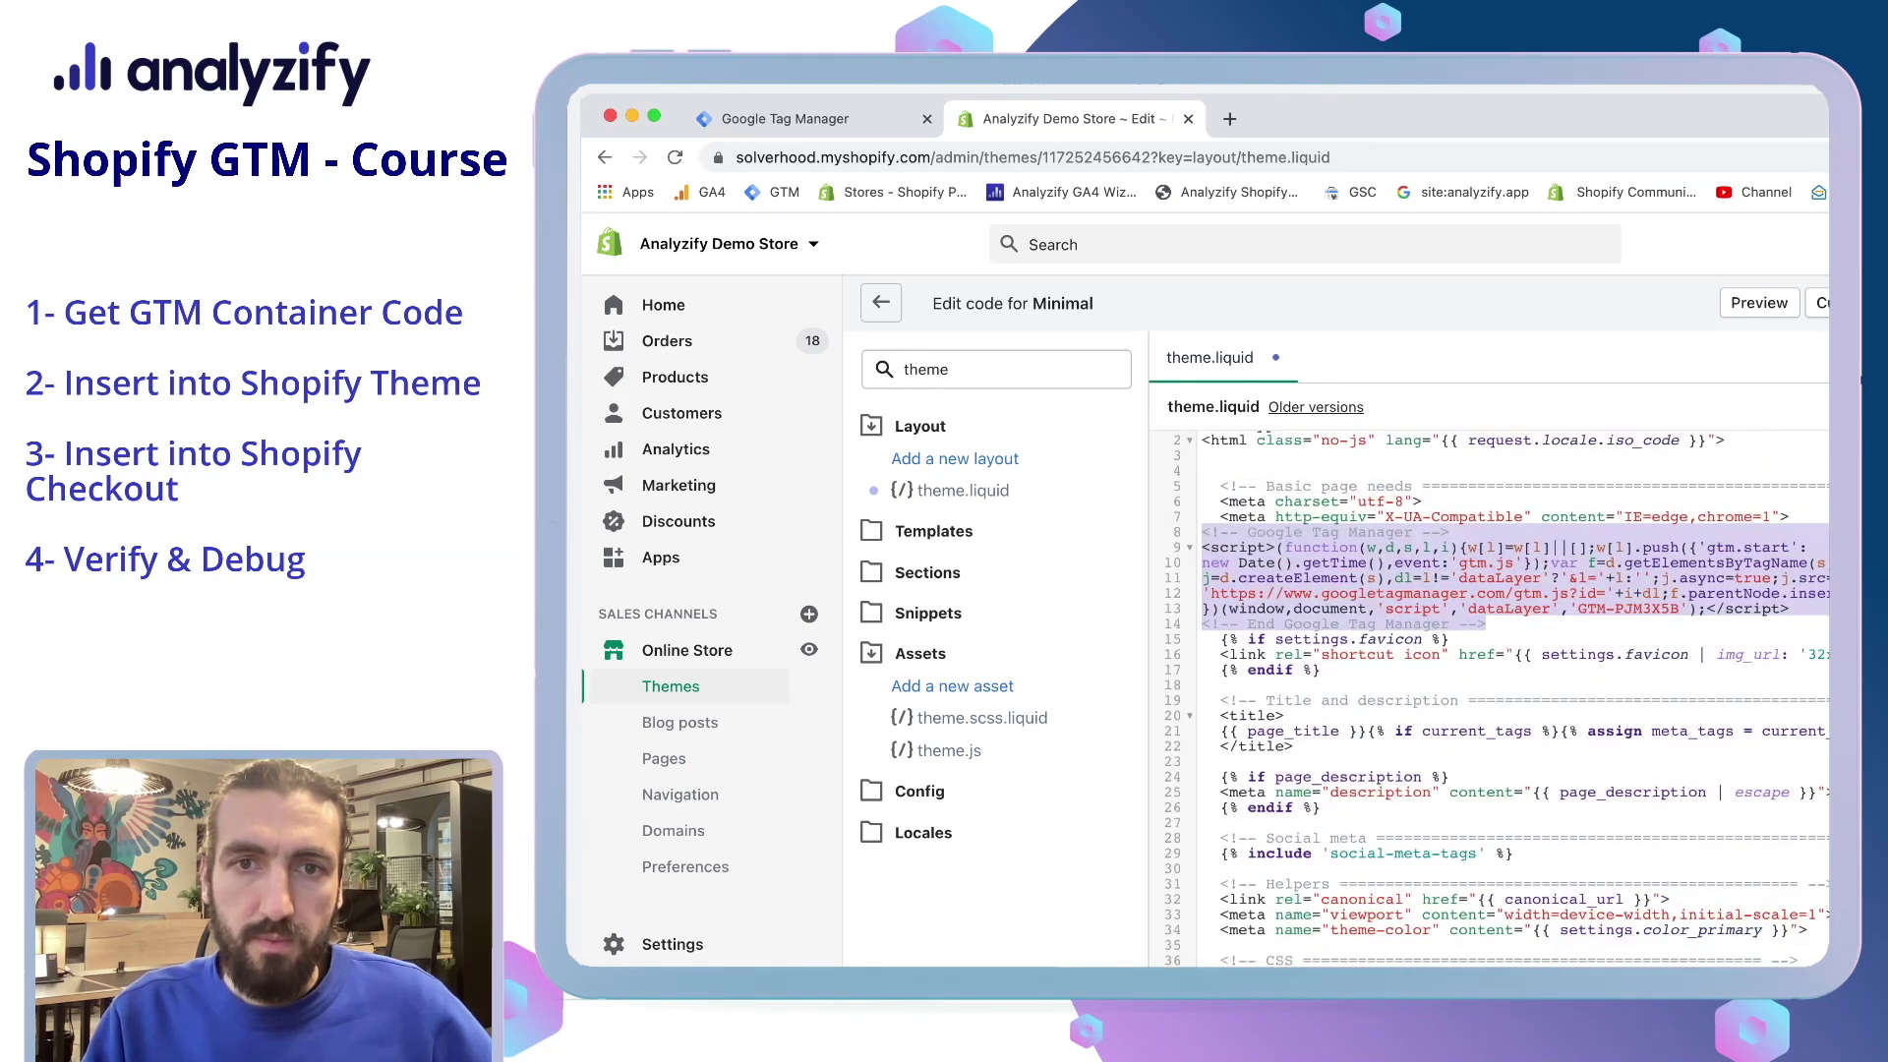
{"action": "left_click", "coordinate": [1257, 516]}
{"action": "left_click_drag", "start_coordinate": [1220, 516], "coordinate": [1790, 516]}
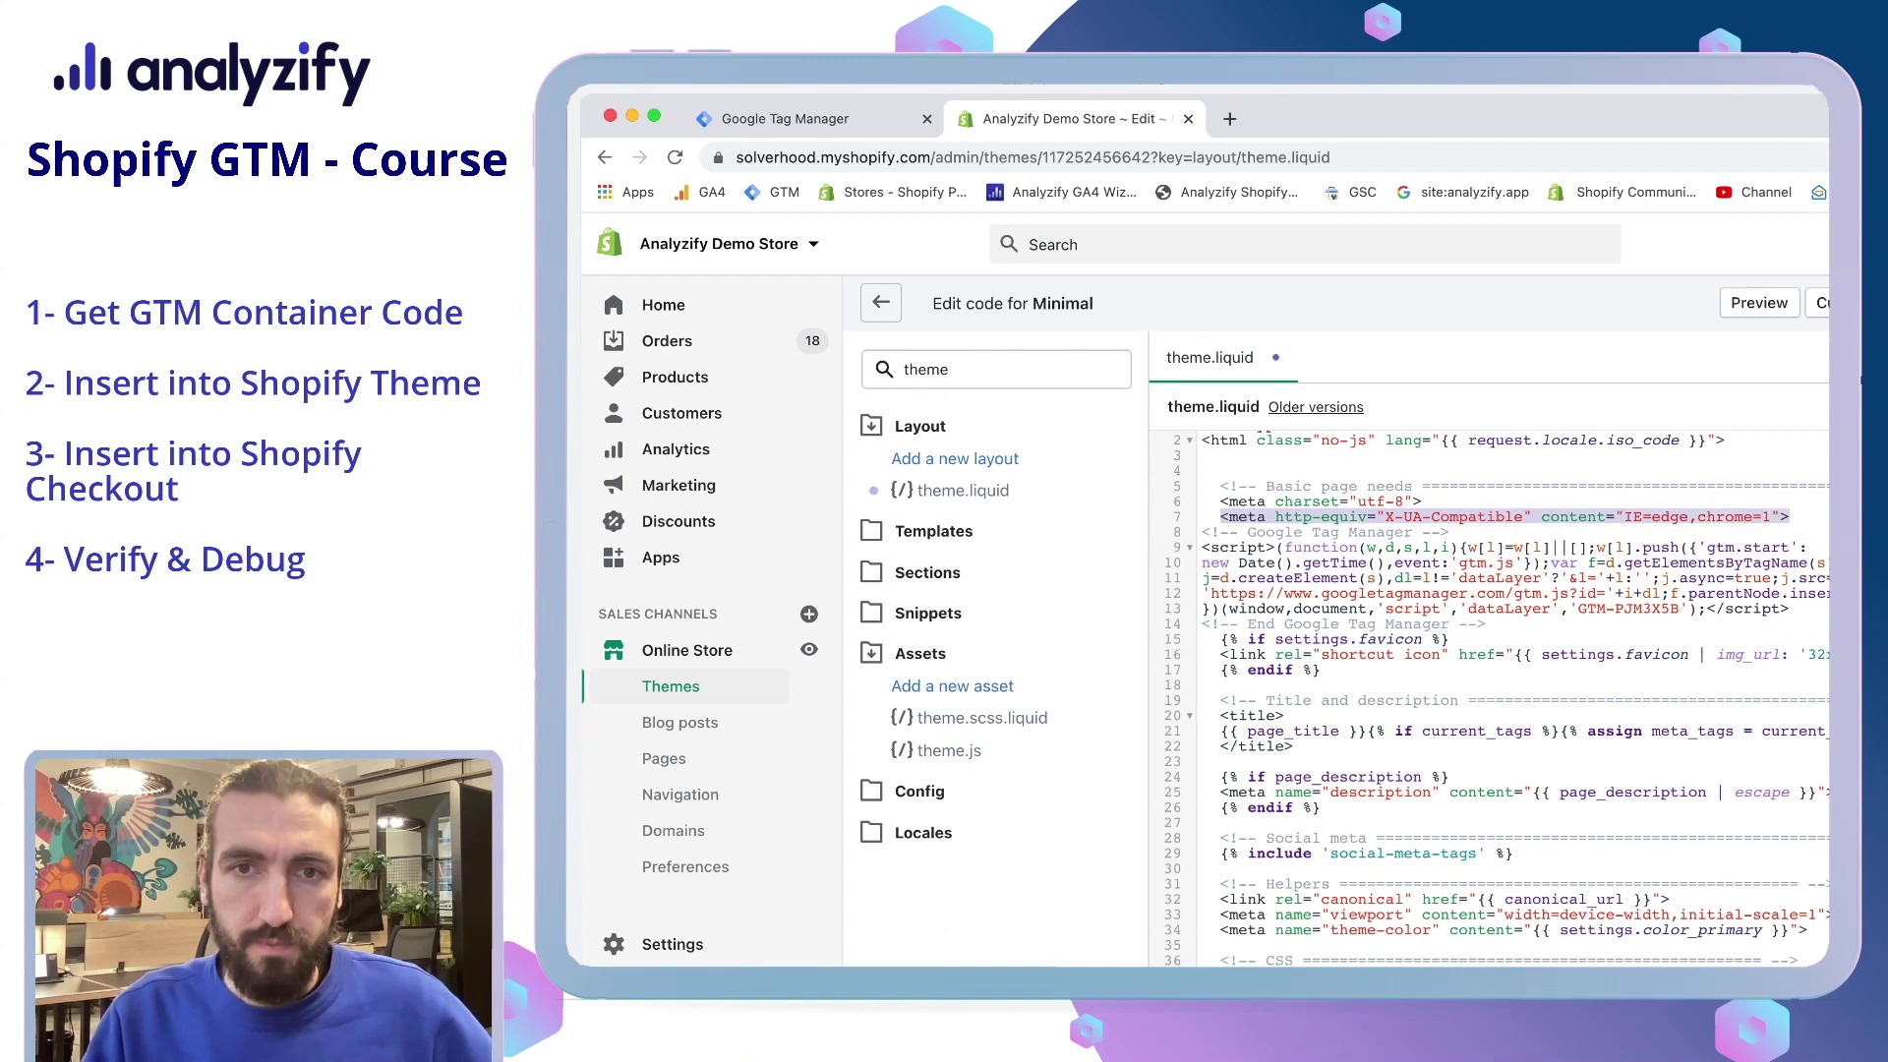
{"action": "left_click", "coordinate": [1447, 641]}
{"action": "left_click_drag", "start_coordinate": [1485, 624], "coordinate": [1201, 531]}
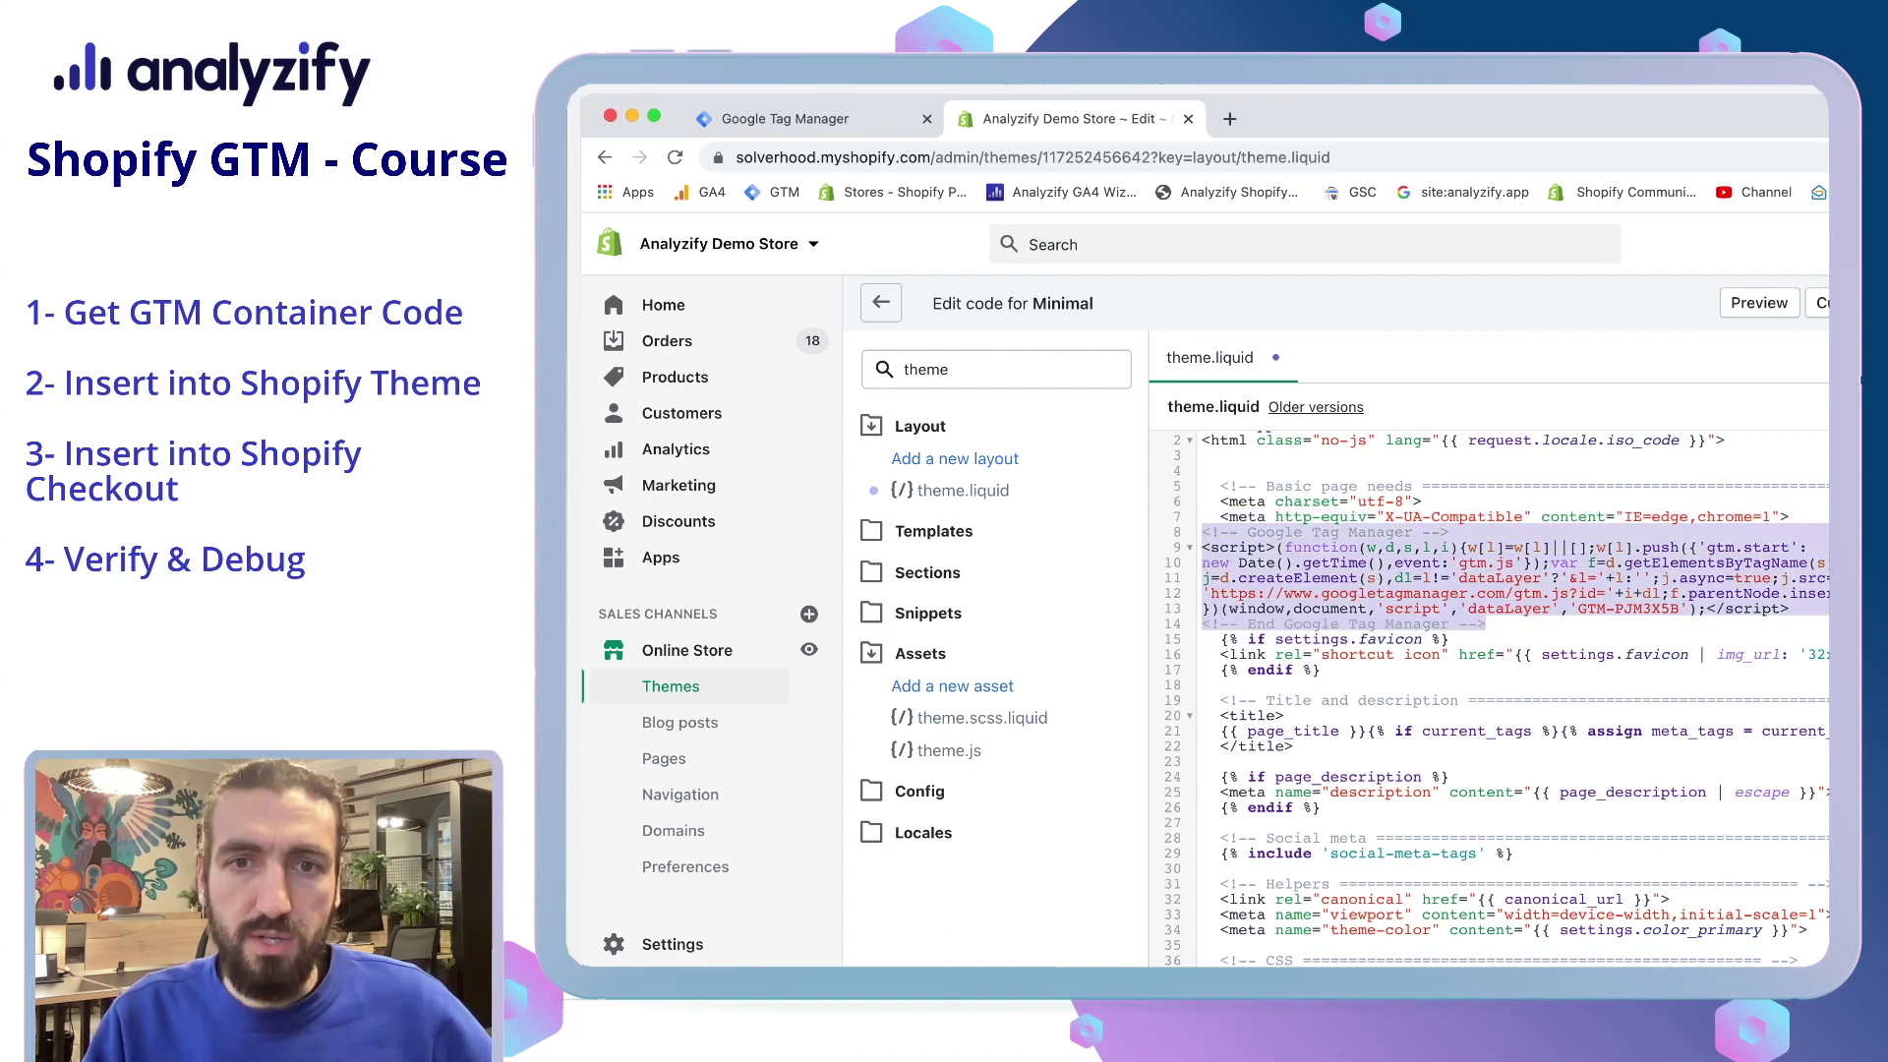
{"action": "scroll", "coordinate": [1495, 698], "scroll_direction": "up", "scroll_amount": 1}
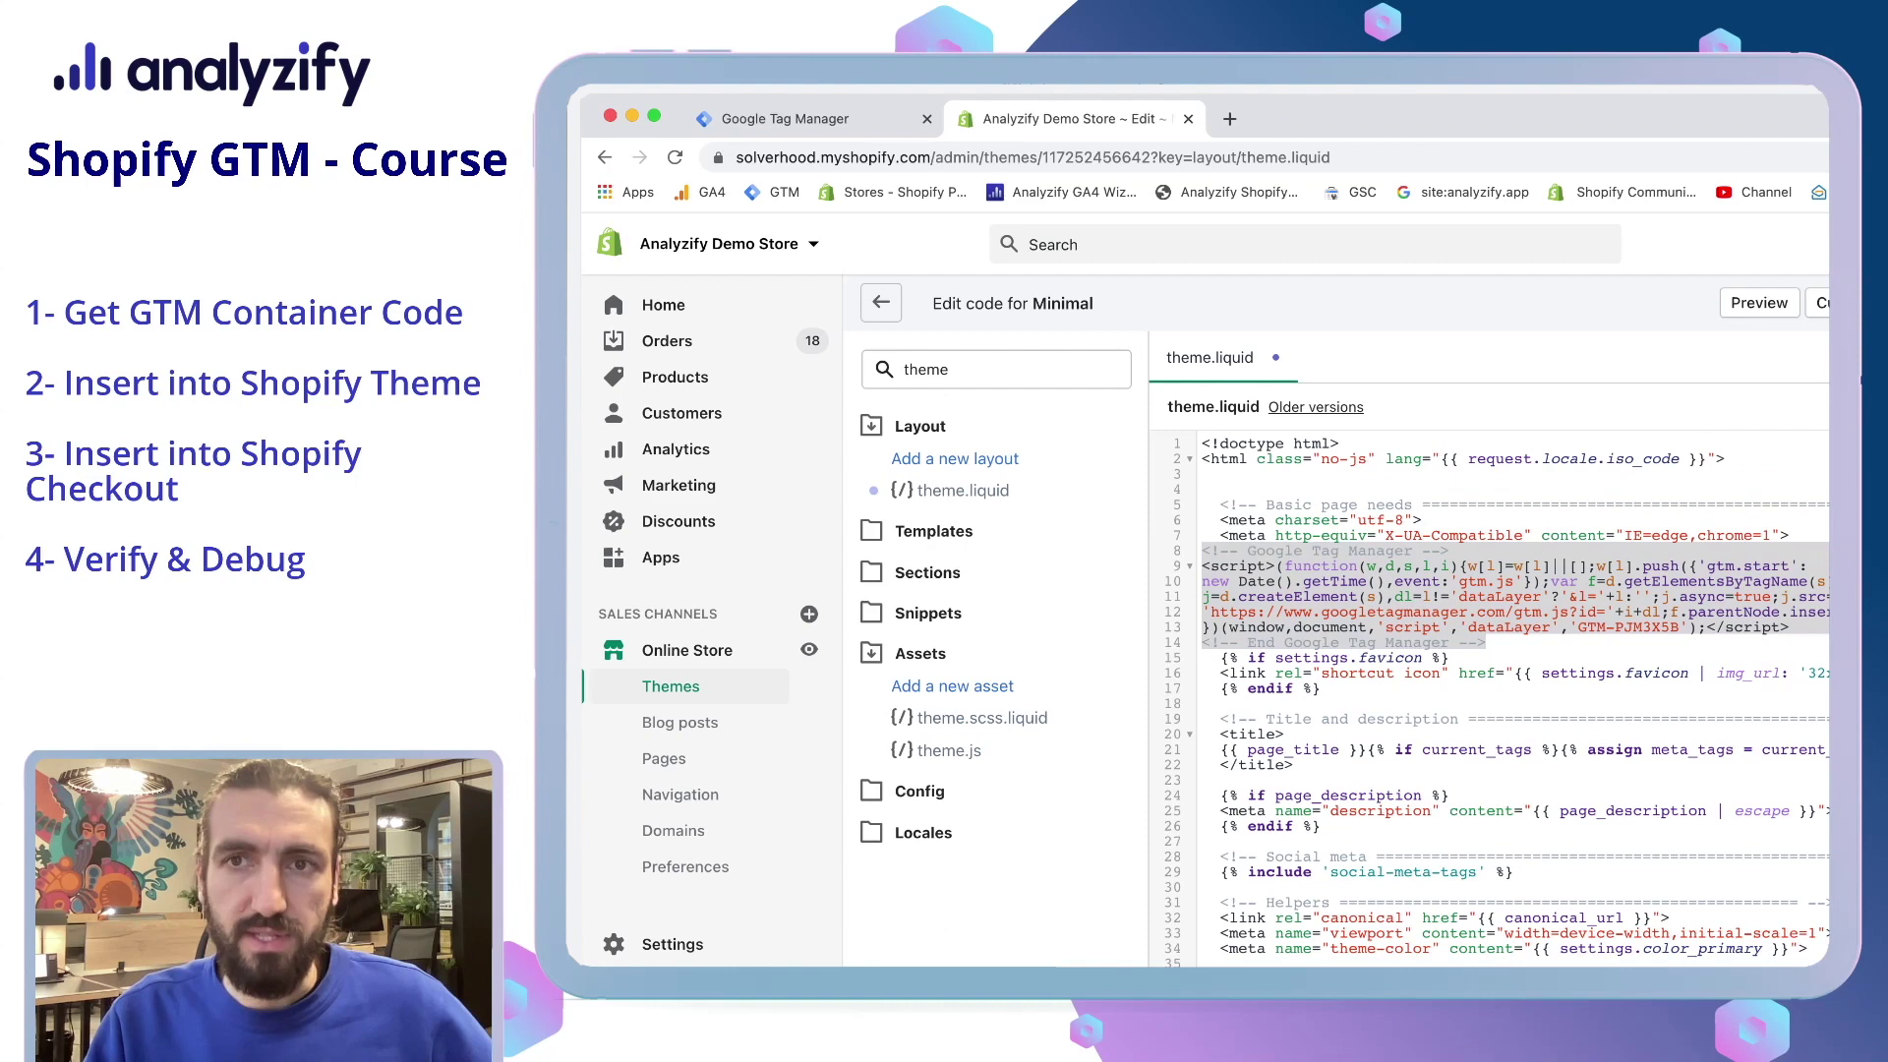
{"action": "key", "text": "super+s"}
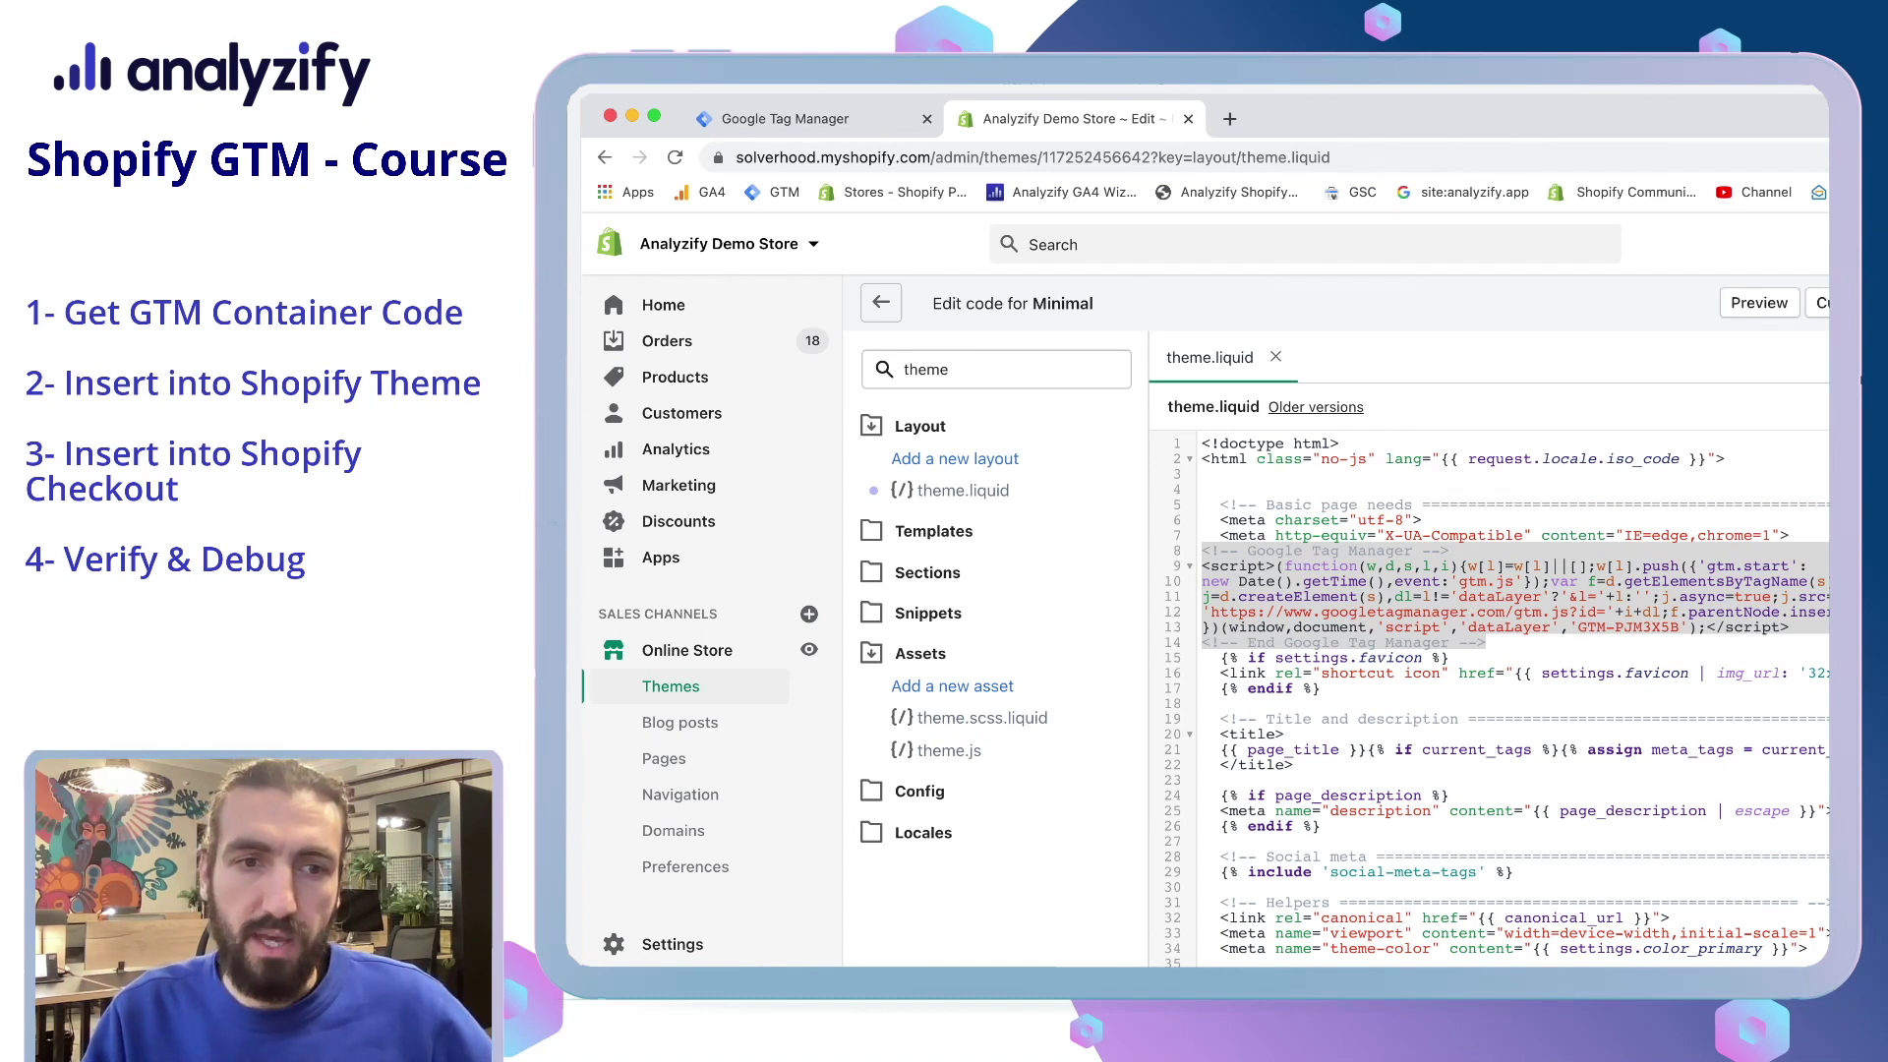
Step: Open the store's checkout settings and go to the additional scripts under order processing
{"action": "left_click", "coordinate": [672, 943]}
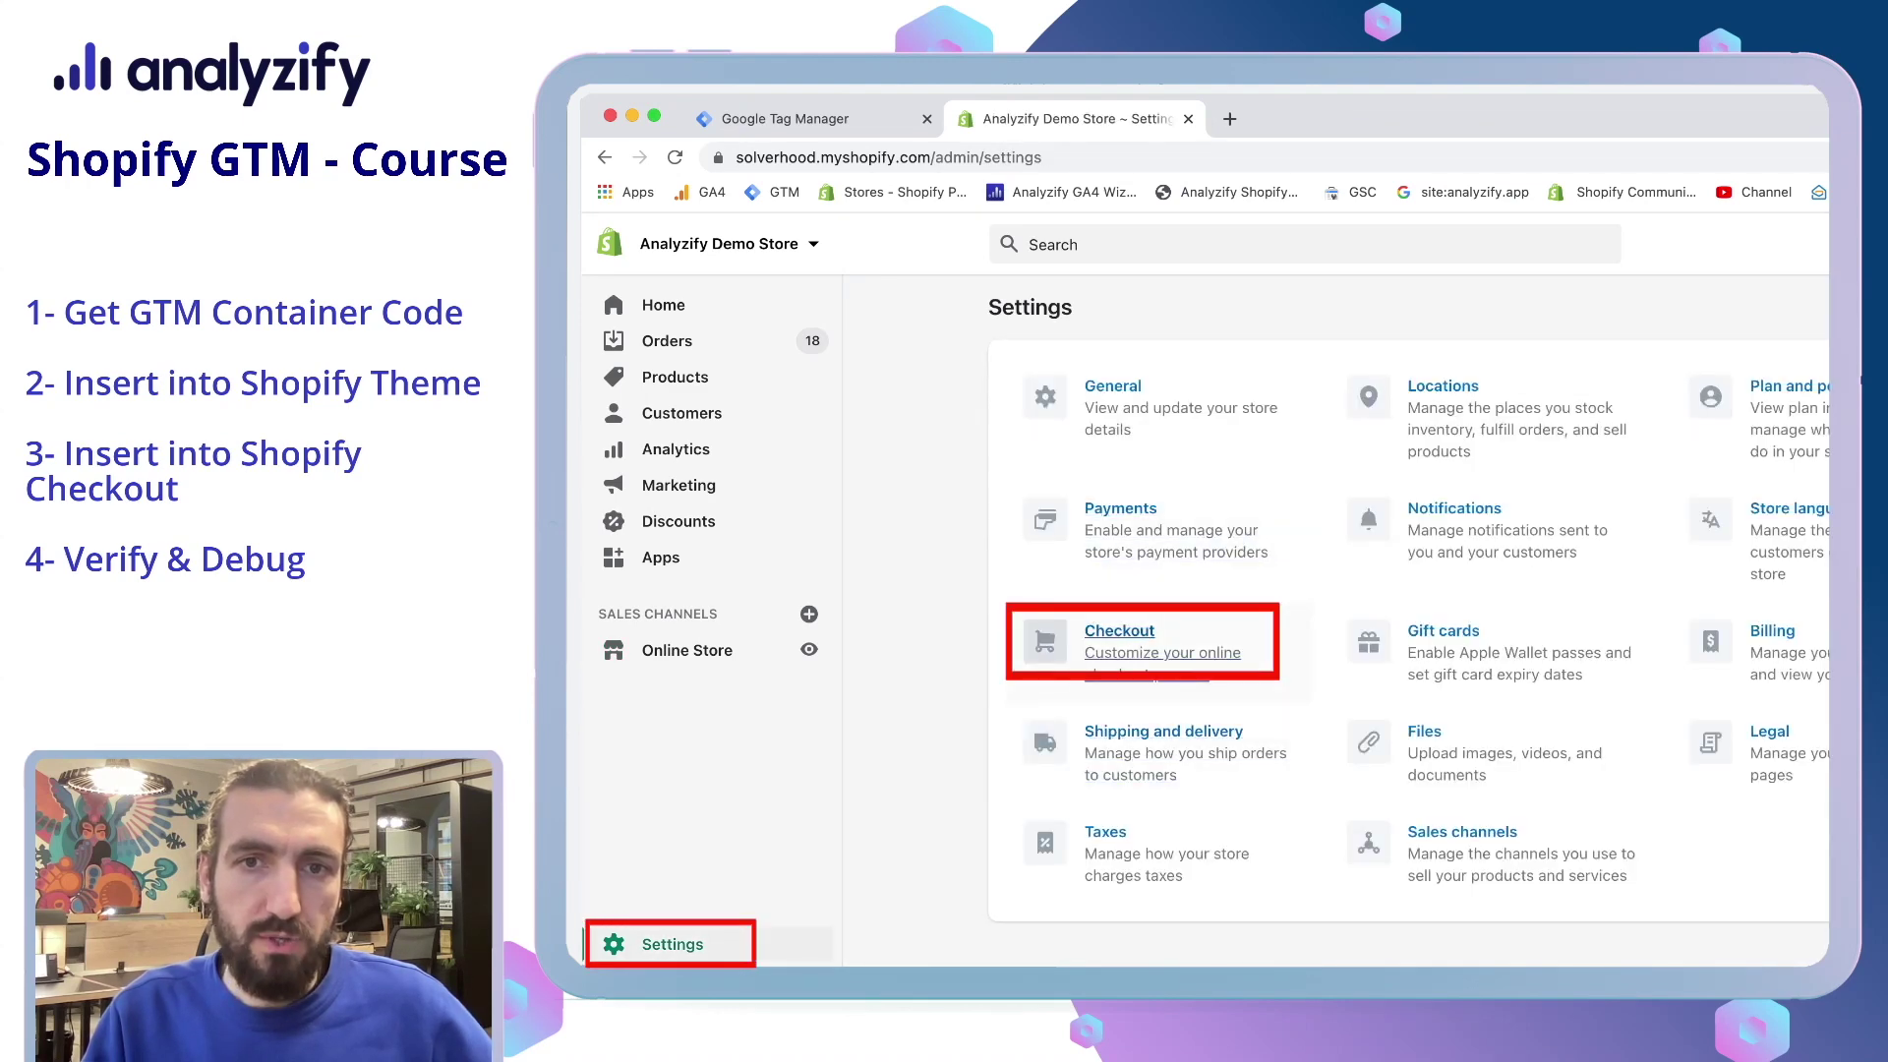
{"action": "left_click", "coordinate": [1119, 639]}
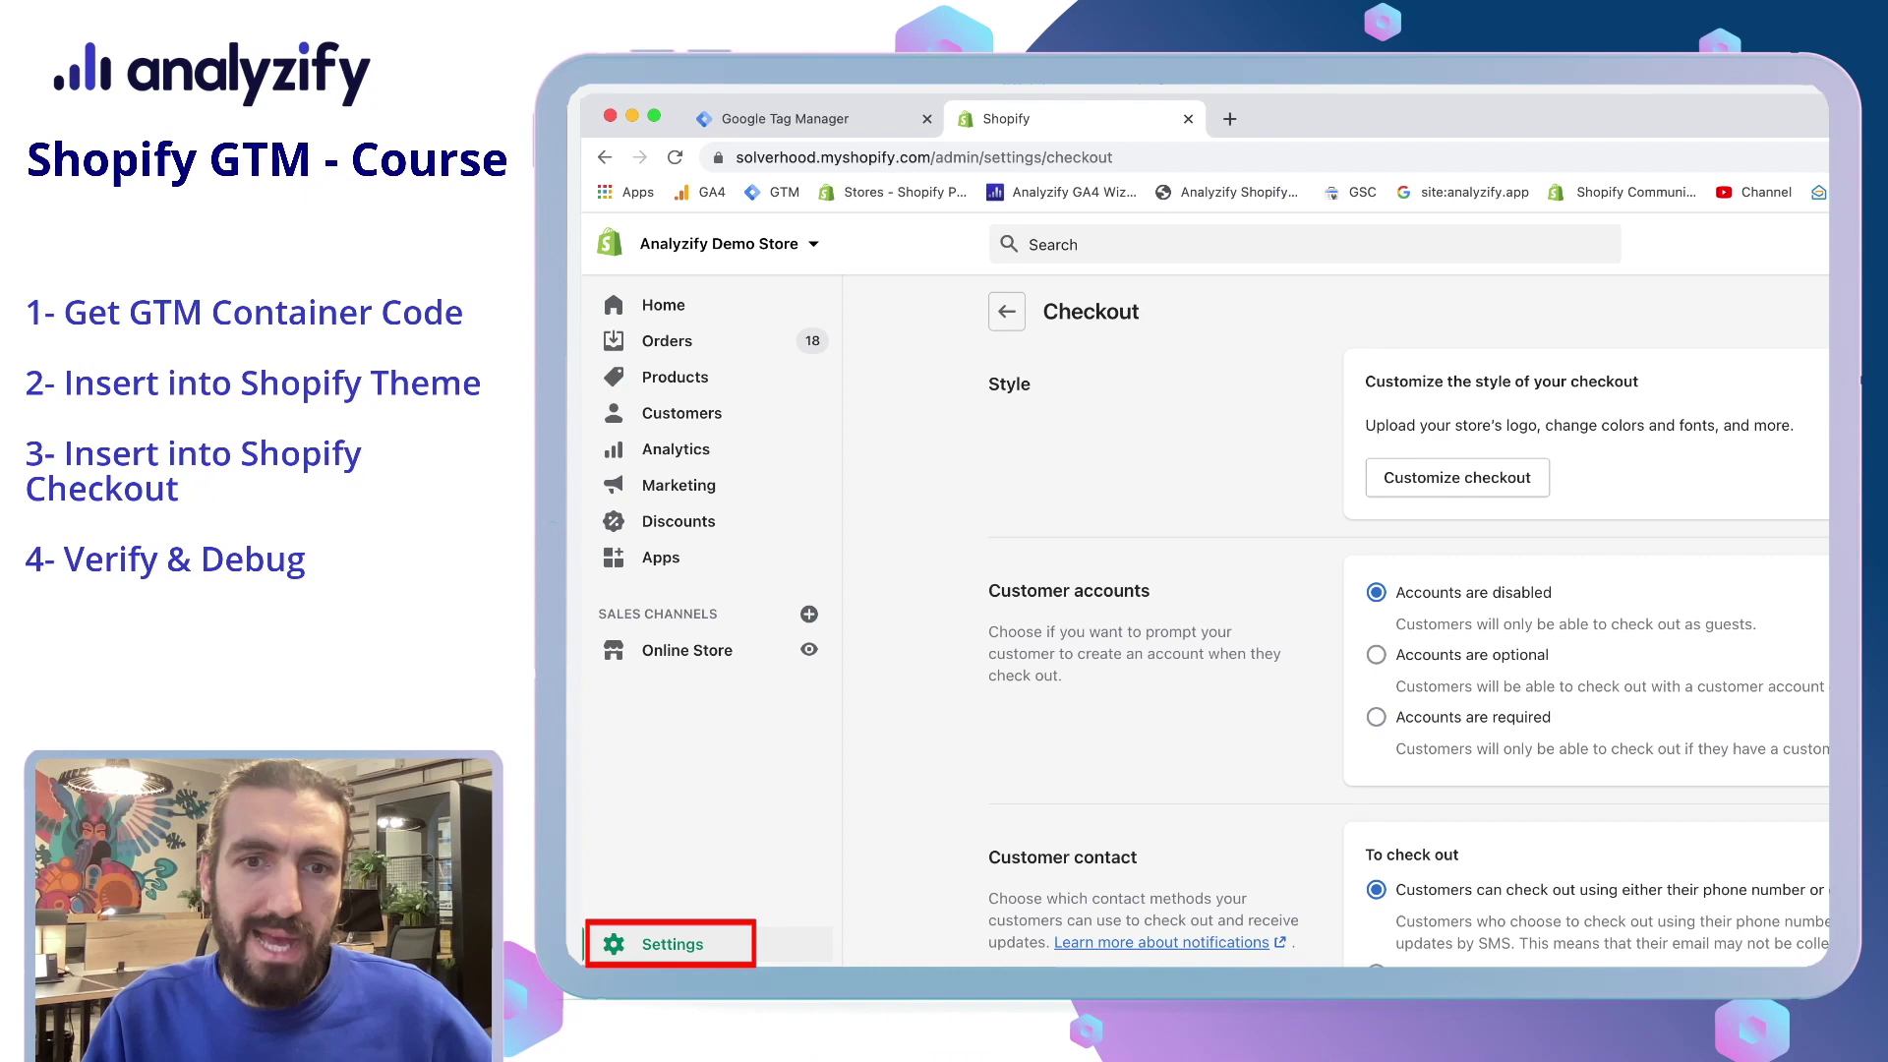
{"action": "scroll", "coordinate": [1410, 620], "scroll_direction": "down", "scroll_amount": 15}
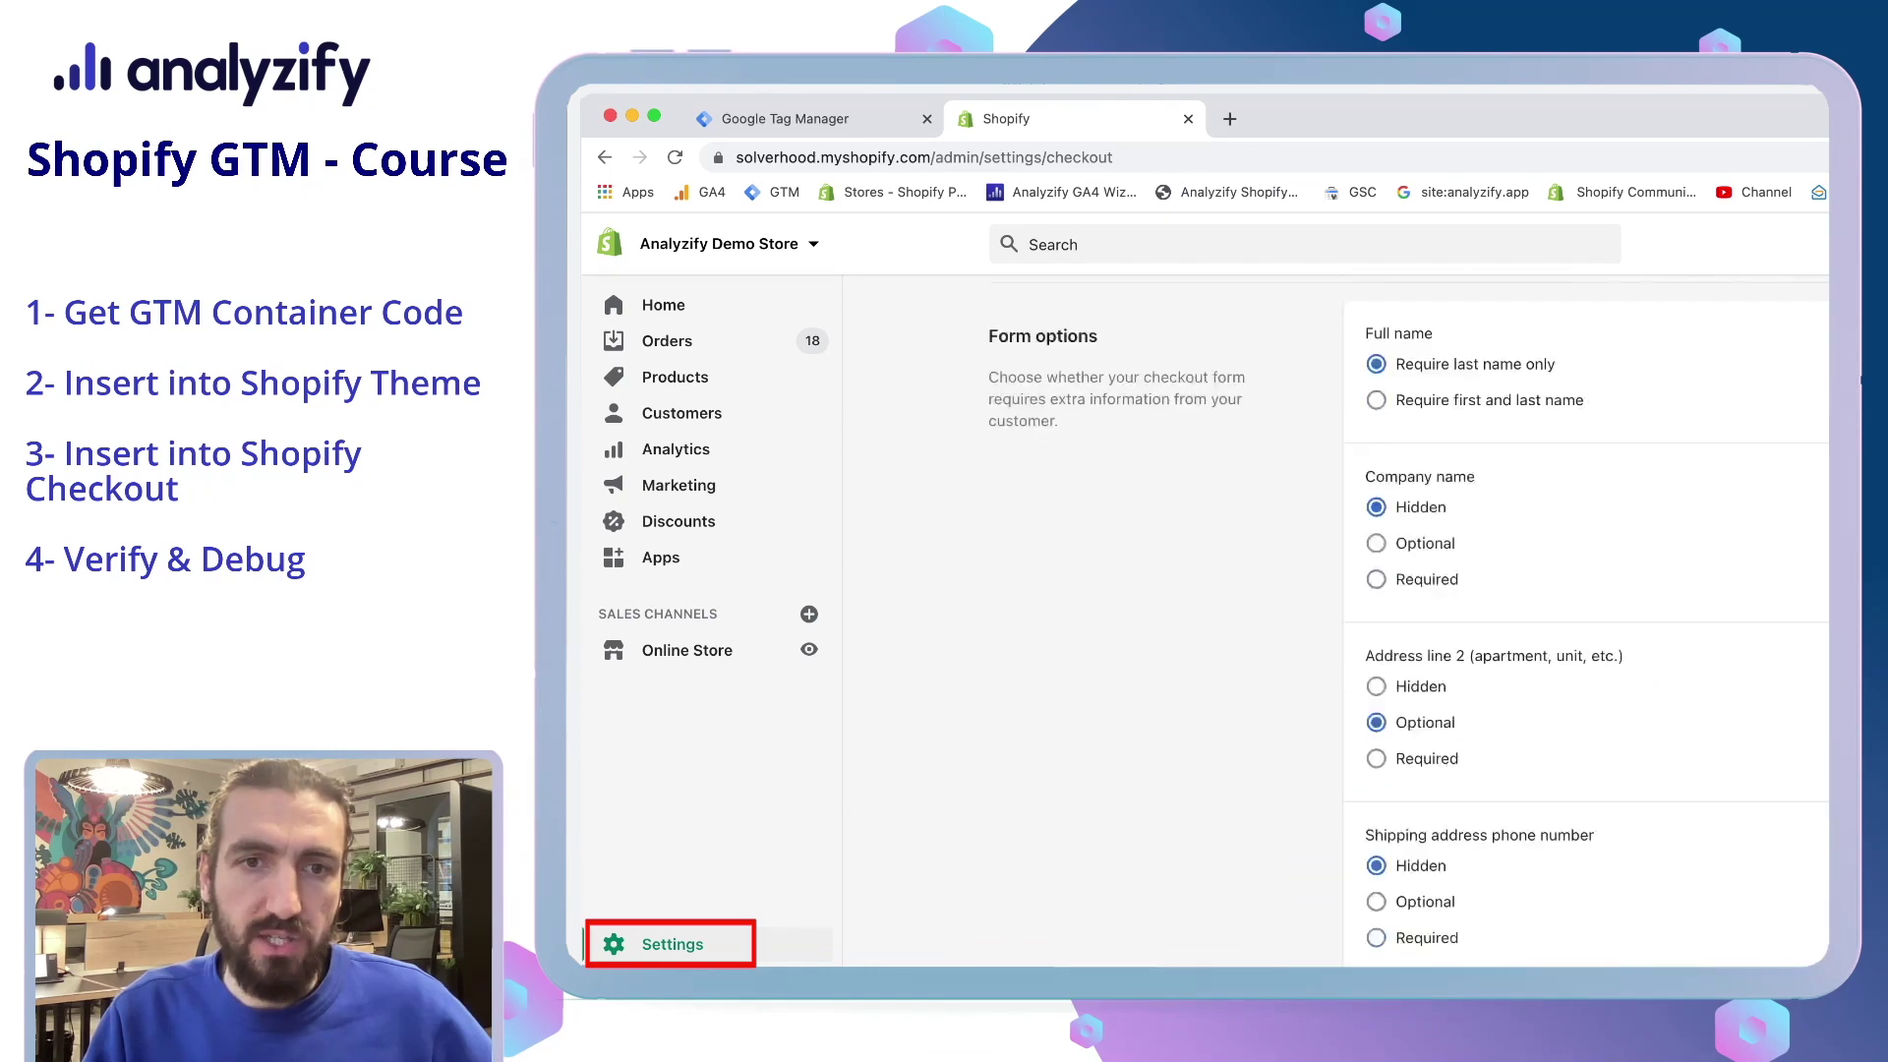
{"action": "scroll", "coordinate": [1411, 621], "scroll_direction": "down", "scroll_amount": 5}
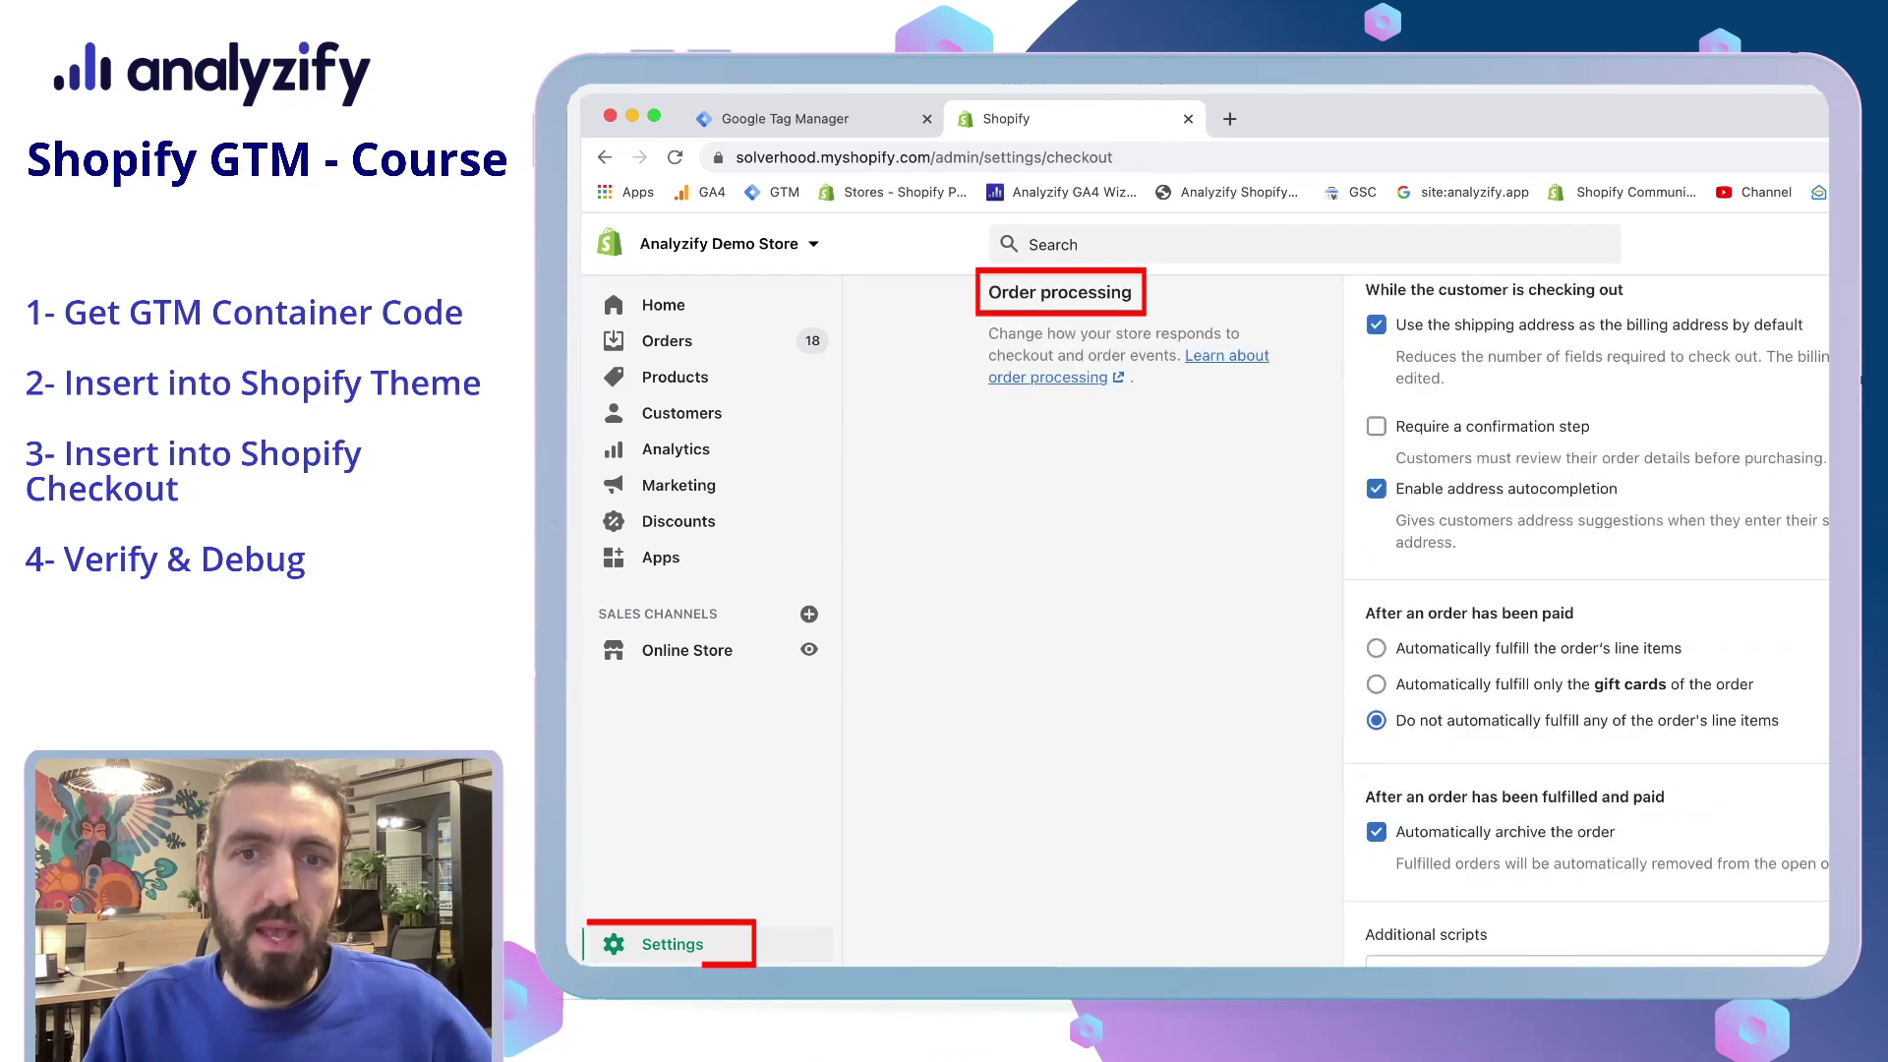
{"action": "scroll", "coordinate": [1408, 627], "scroll_direction": "down", "scroll_amount": 6}
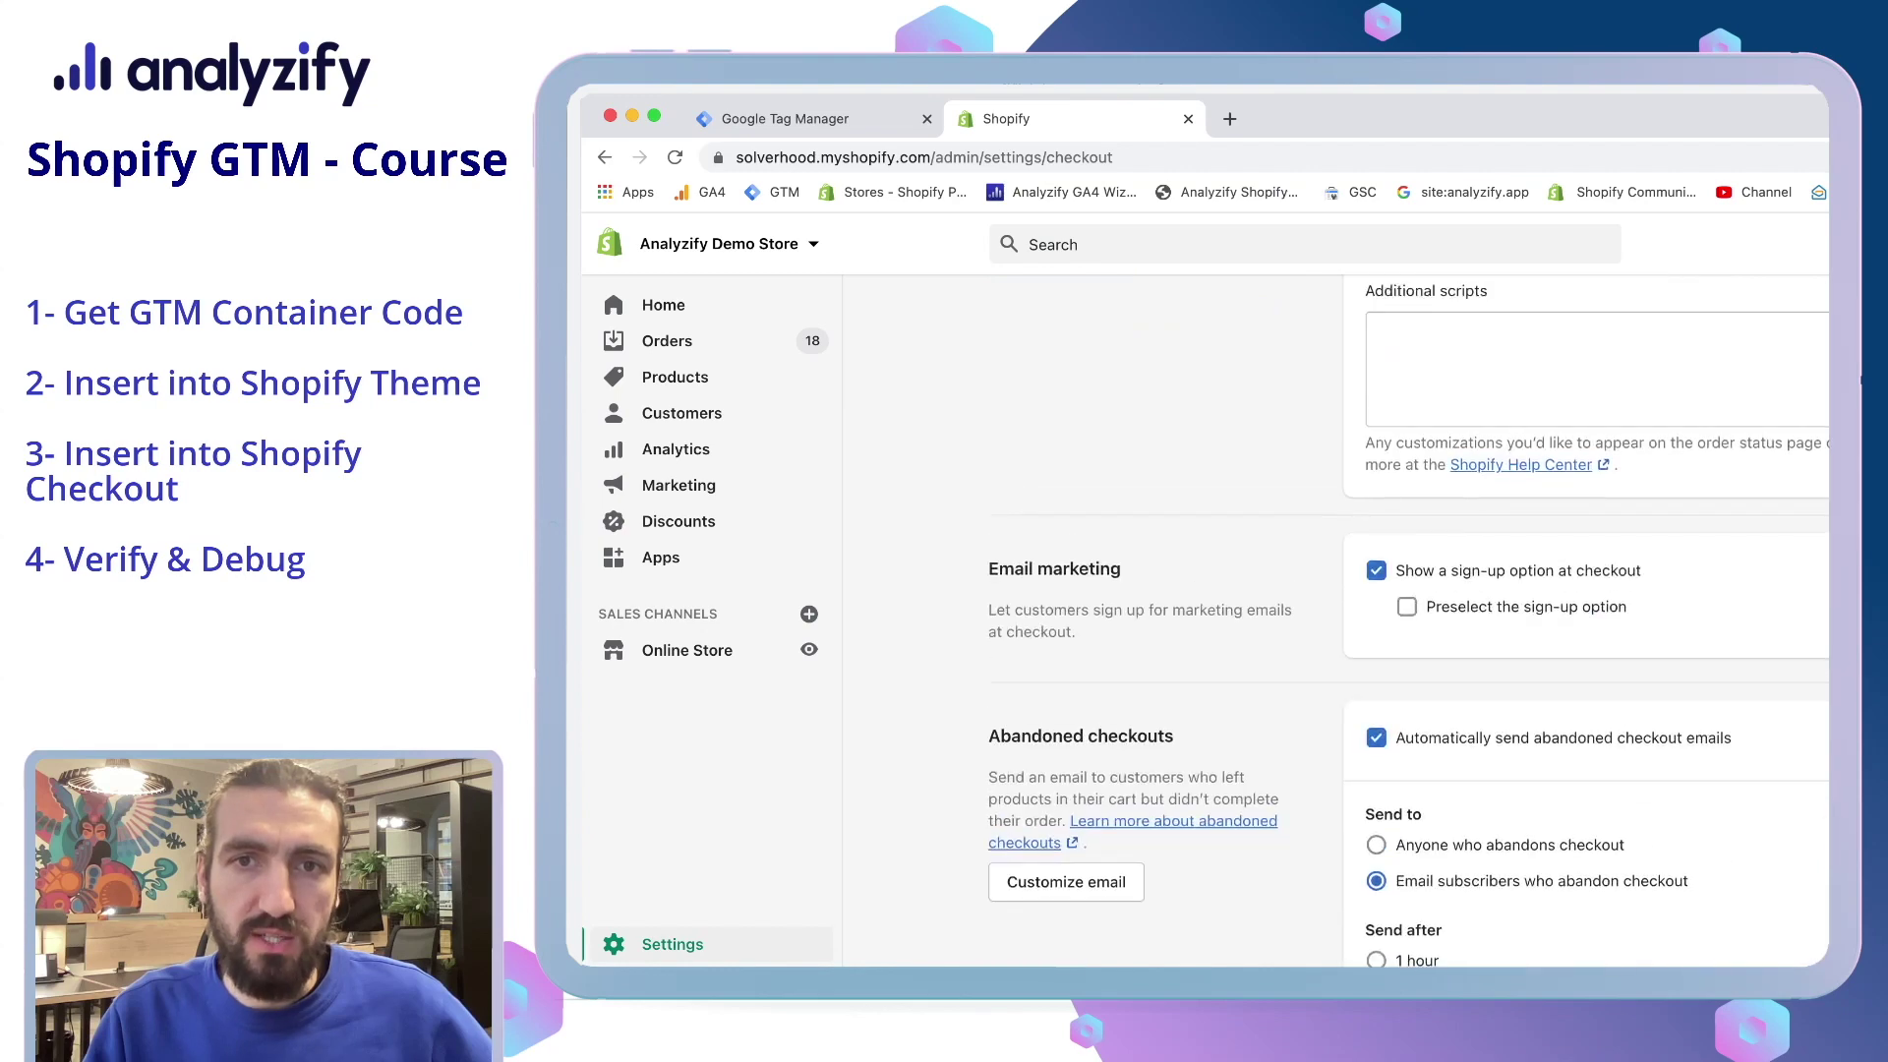
Step: Paste the Google Tag Manager head snippet into the additional scripts and save the checkout settings
{"action": "left_click", "coordinate": [1380, 407]}
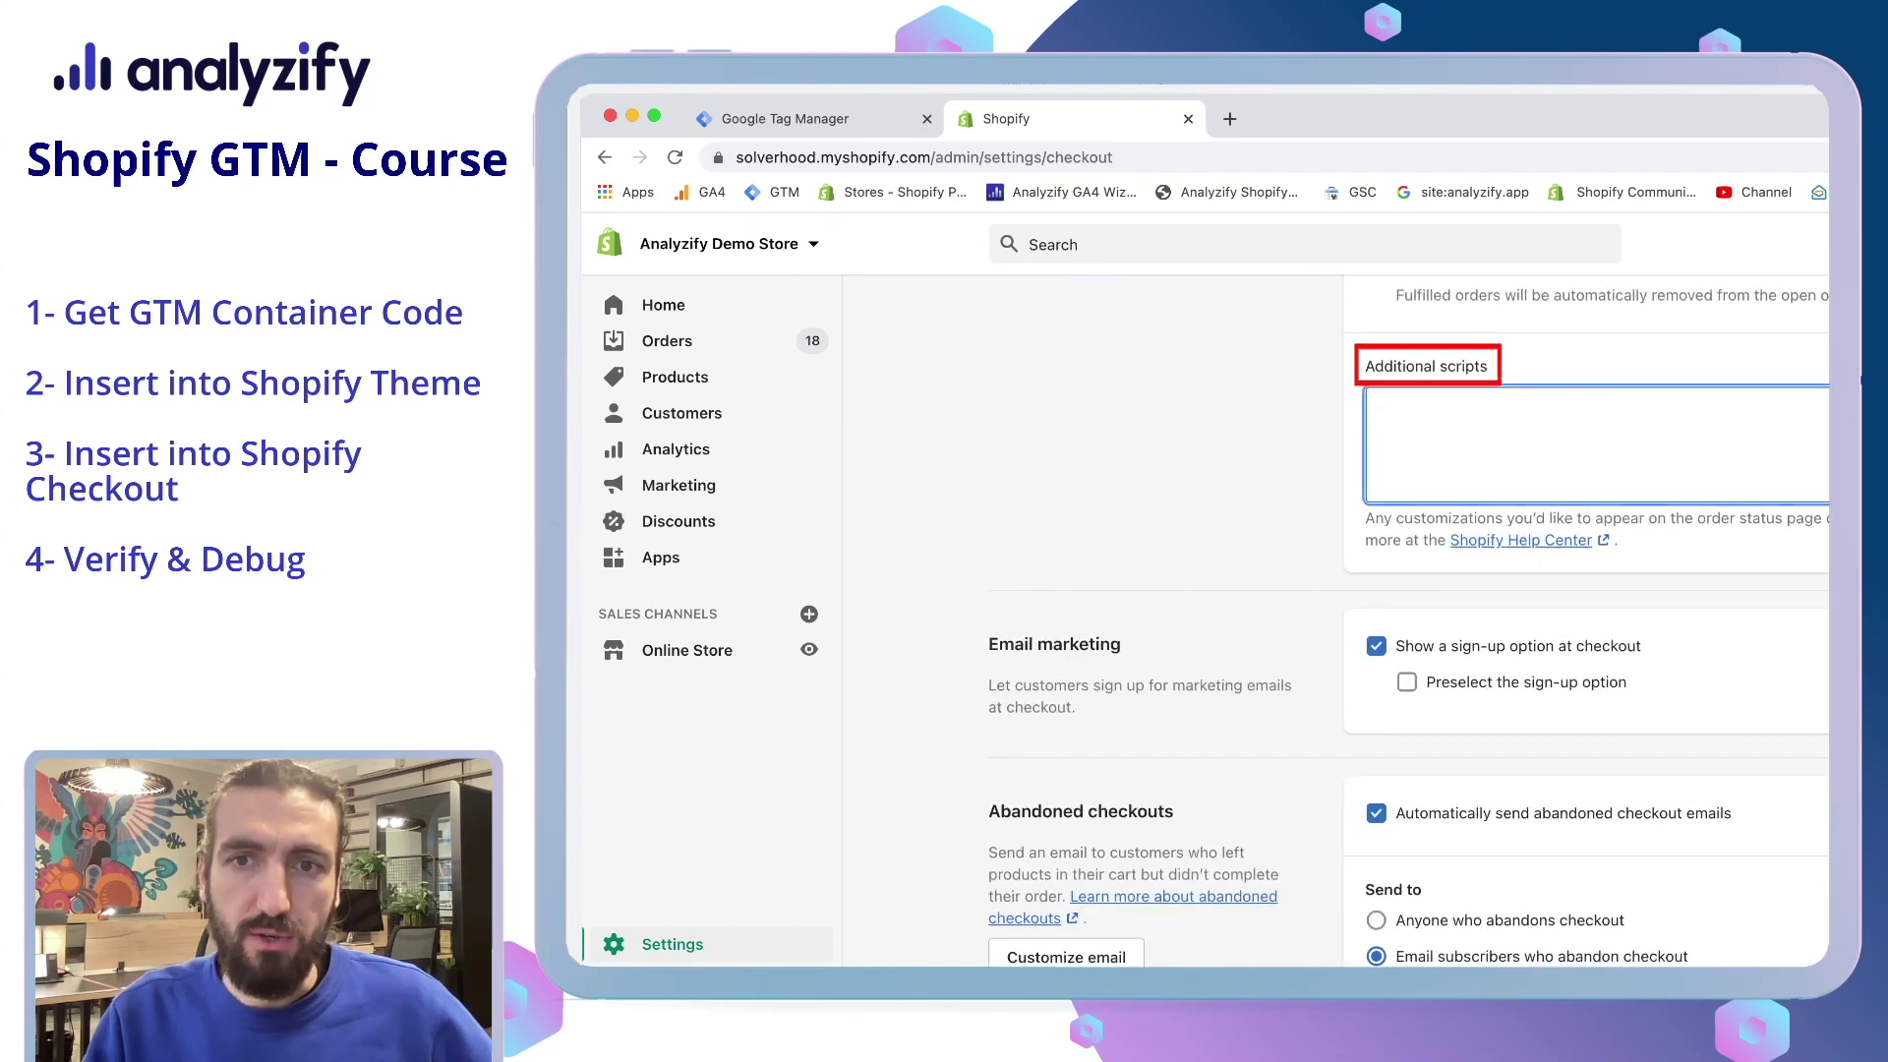
{"action": "type", "text": "<!-- Google Tag Manager --> <script>(function(w,d,s,l,i){w[l]=w[l]||[];w[l].push({'gtm.start': new Date().getTime(),event:'gtm.js'});var f=d.getElementsByTagName(s)[0], j=d.createElement(s),dl=l!='dataLayer'?'&l='+l:'';j.async=true;j.src= 'https://www.googletagmanager.com/gtm.js?id='+i+dl;f.parentNode.insertBefore(j,f); })(window,document,'script','dataLayer','GTM-PJM3X5B');</script> <!-- End Google Tag Manager -->"}
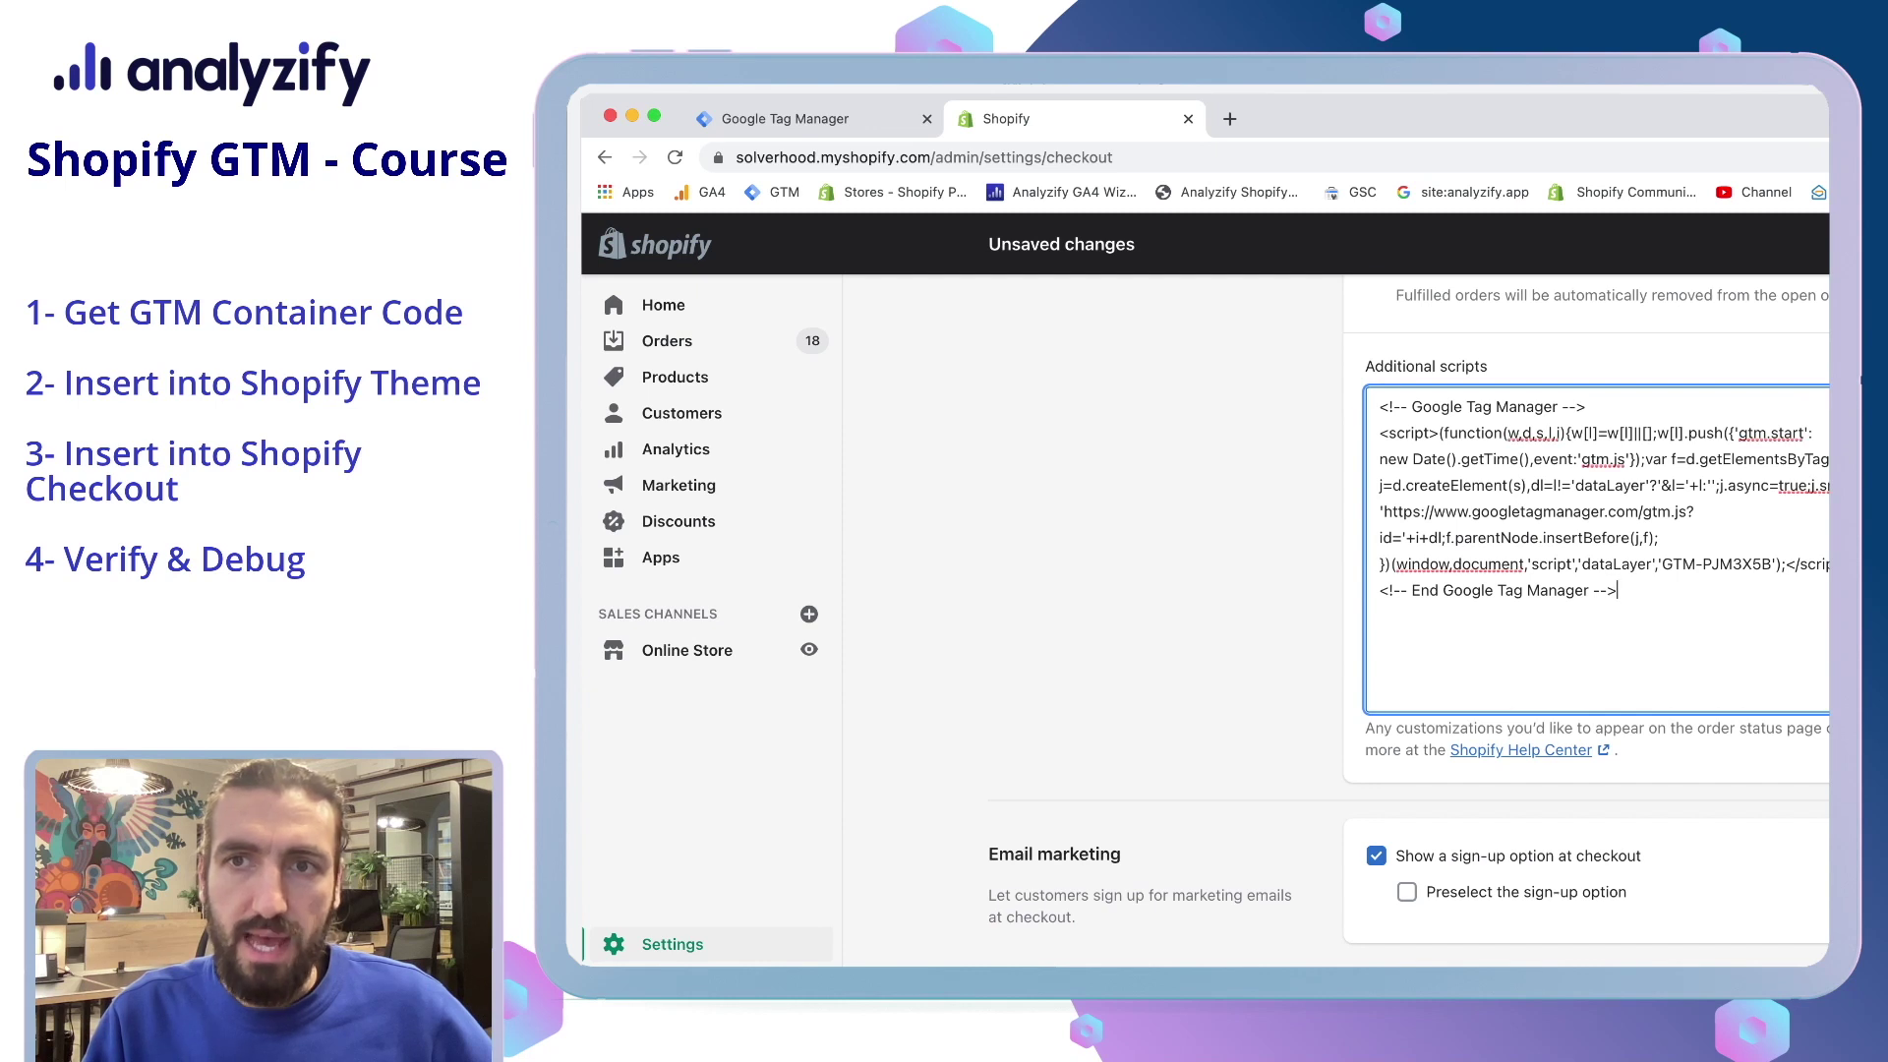
{"action": "scroll", "coordinate": [1410, 627], "scroll_direction": "up", "scroll_amount": 1}
{"action": "key", "text": "super+s"}
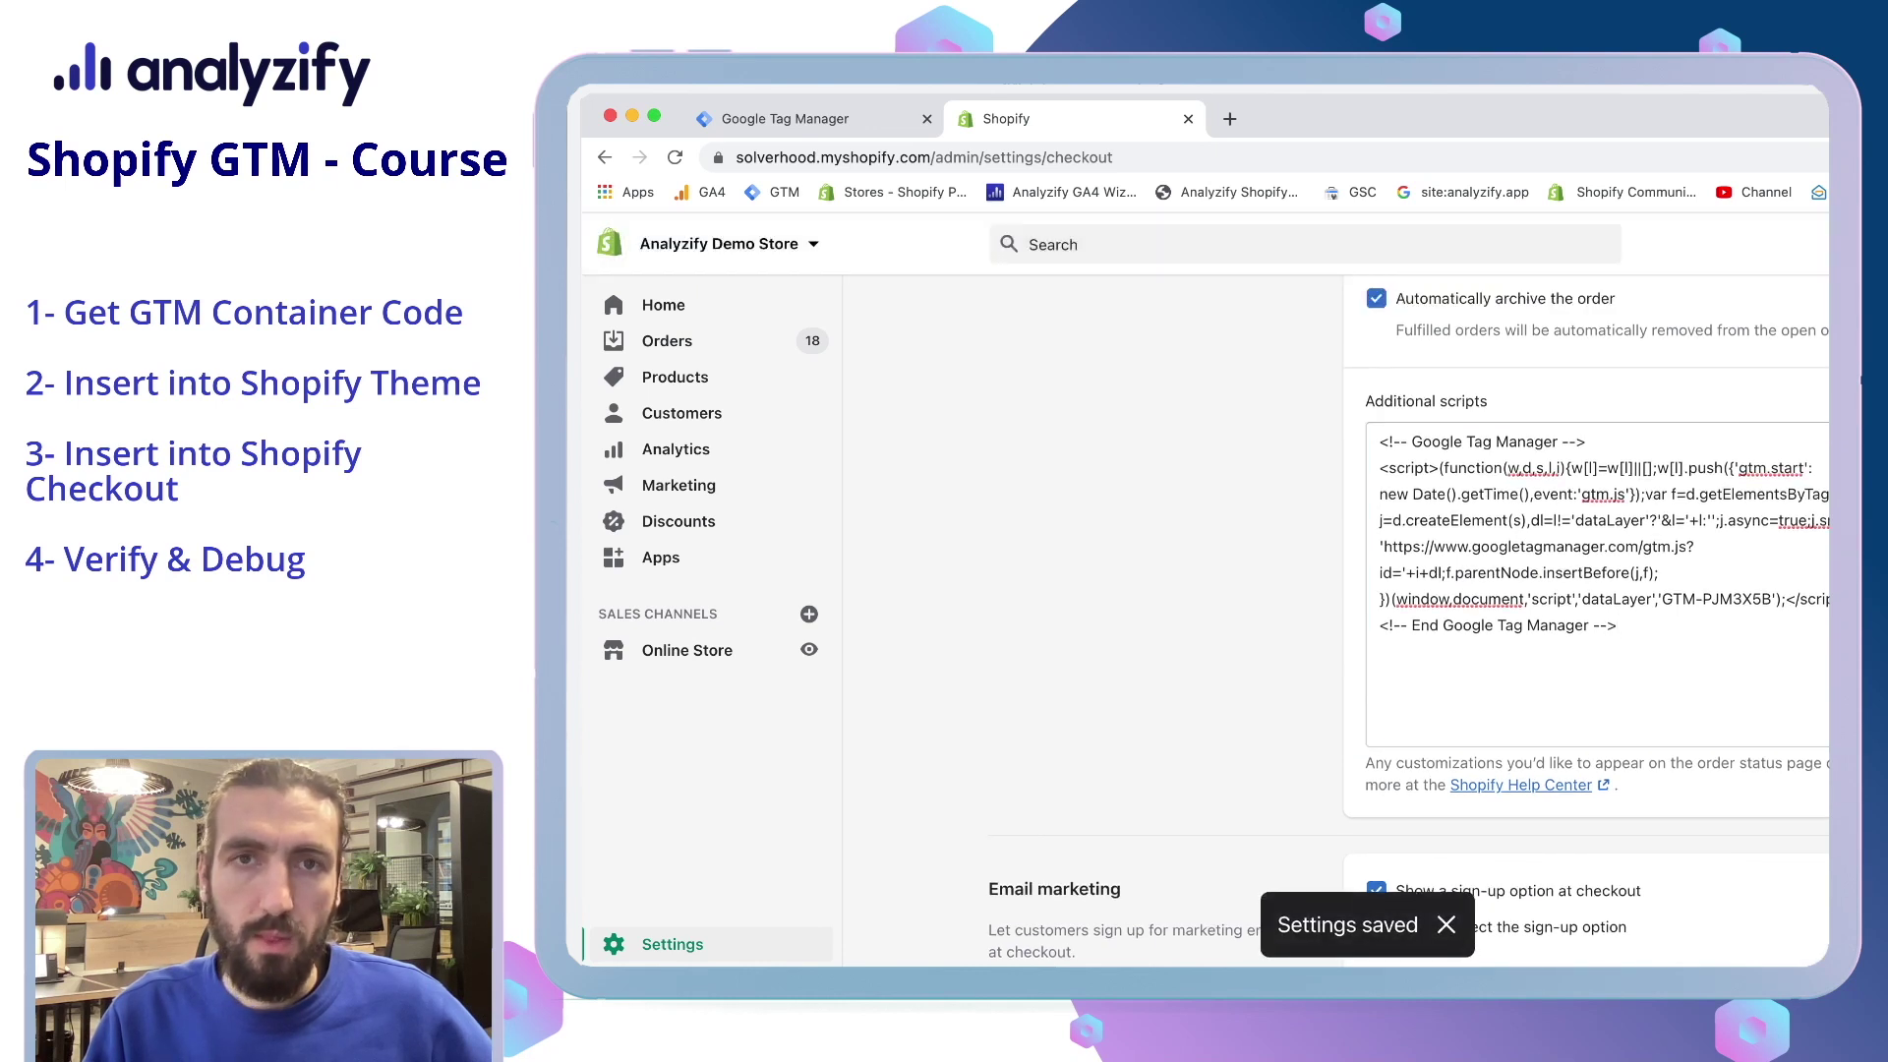
Step: Open the storefront at solverhood.myshopify.com in a new tab and start a checkout for the Analyzify Shopify App product
{"action": "key", "text": "super+t"}
{"action": "type", "text": "sol"}
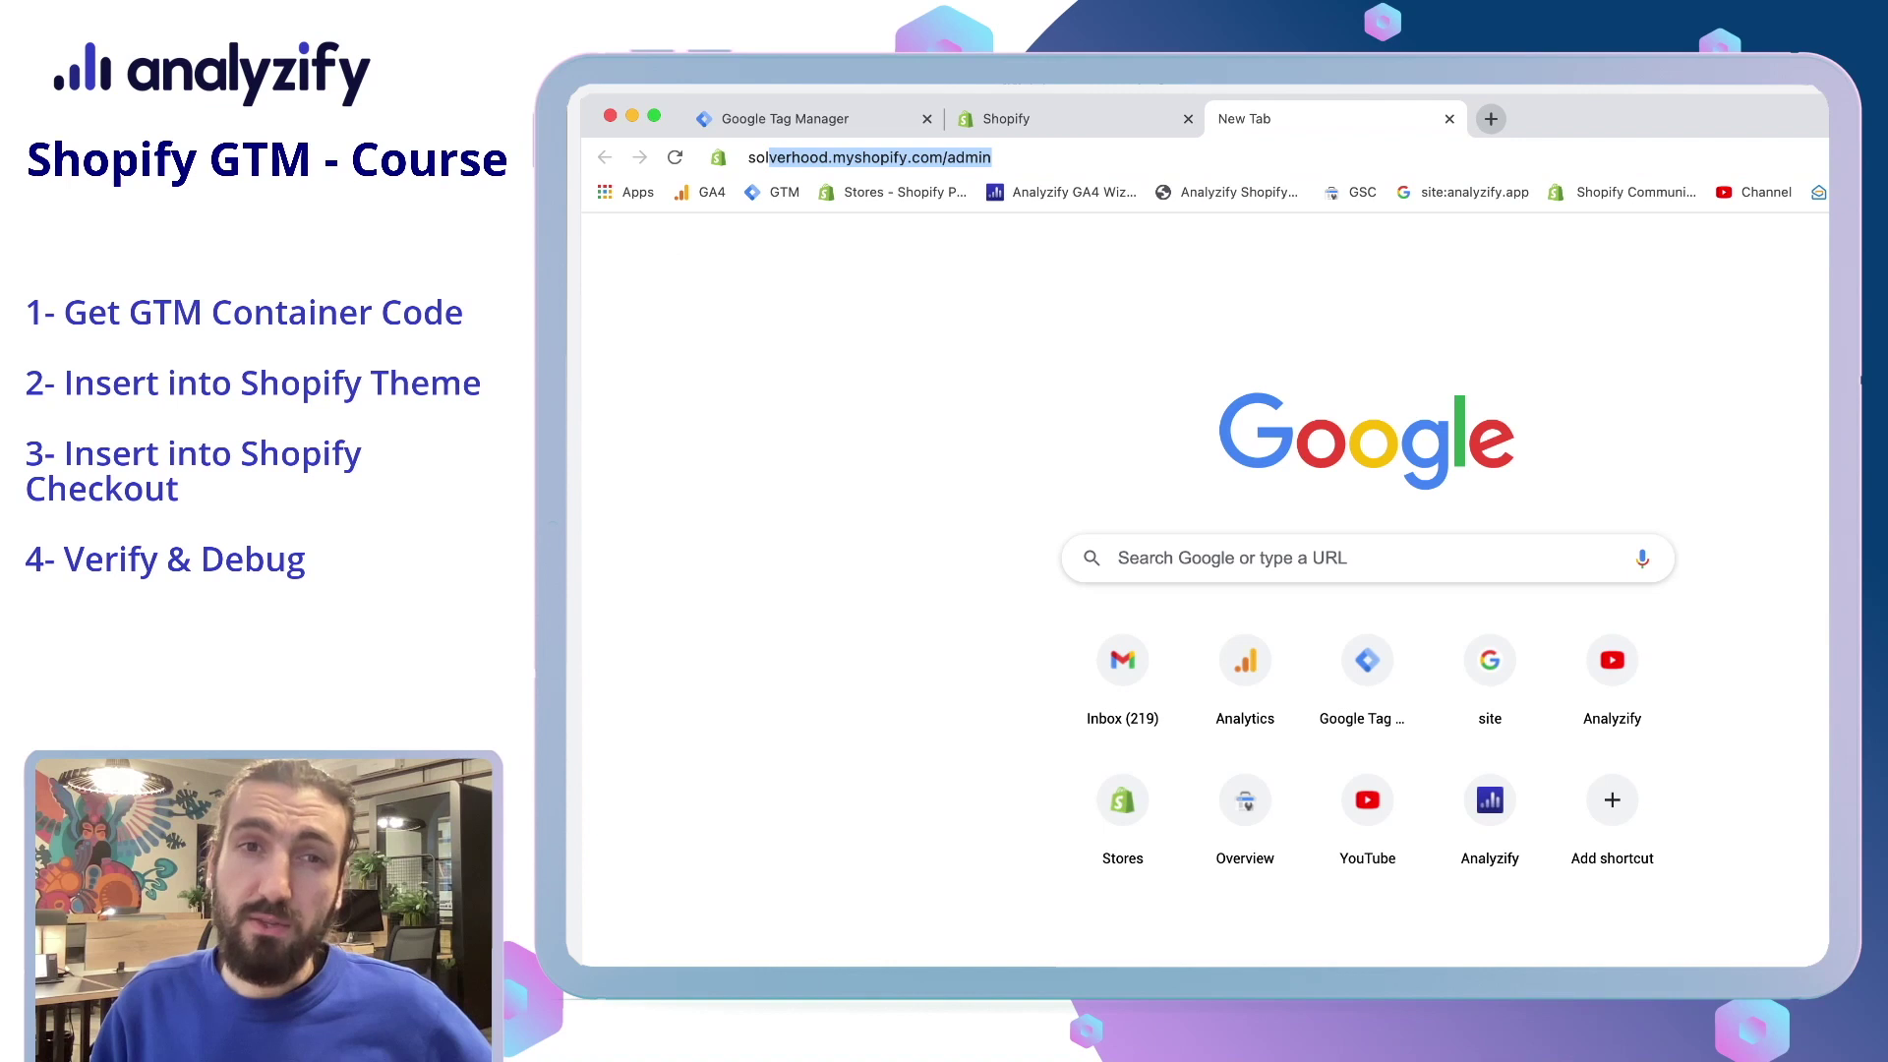
{"action": "key", "text": "Right"}
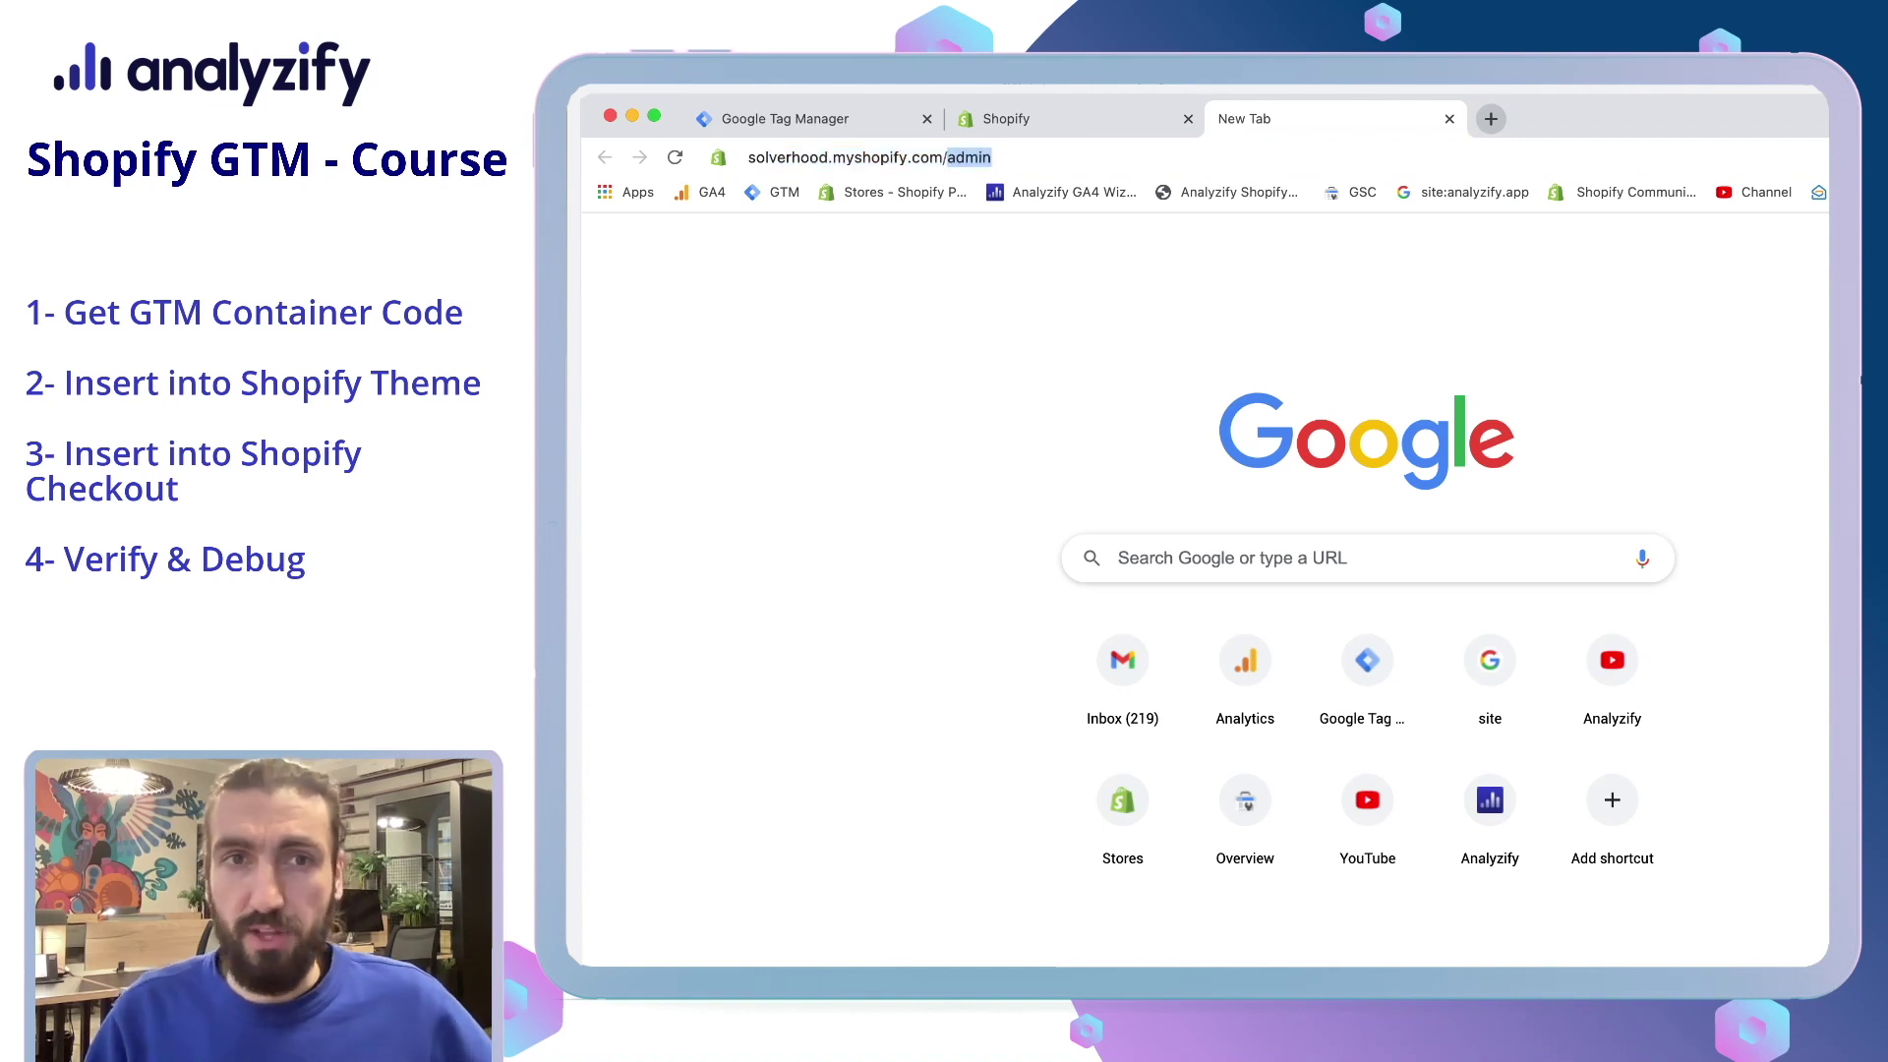
{"action": "key", "text": "Return"}
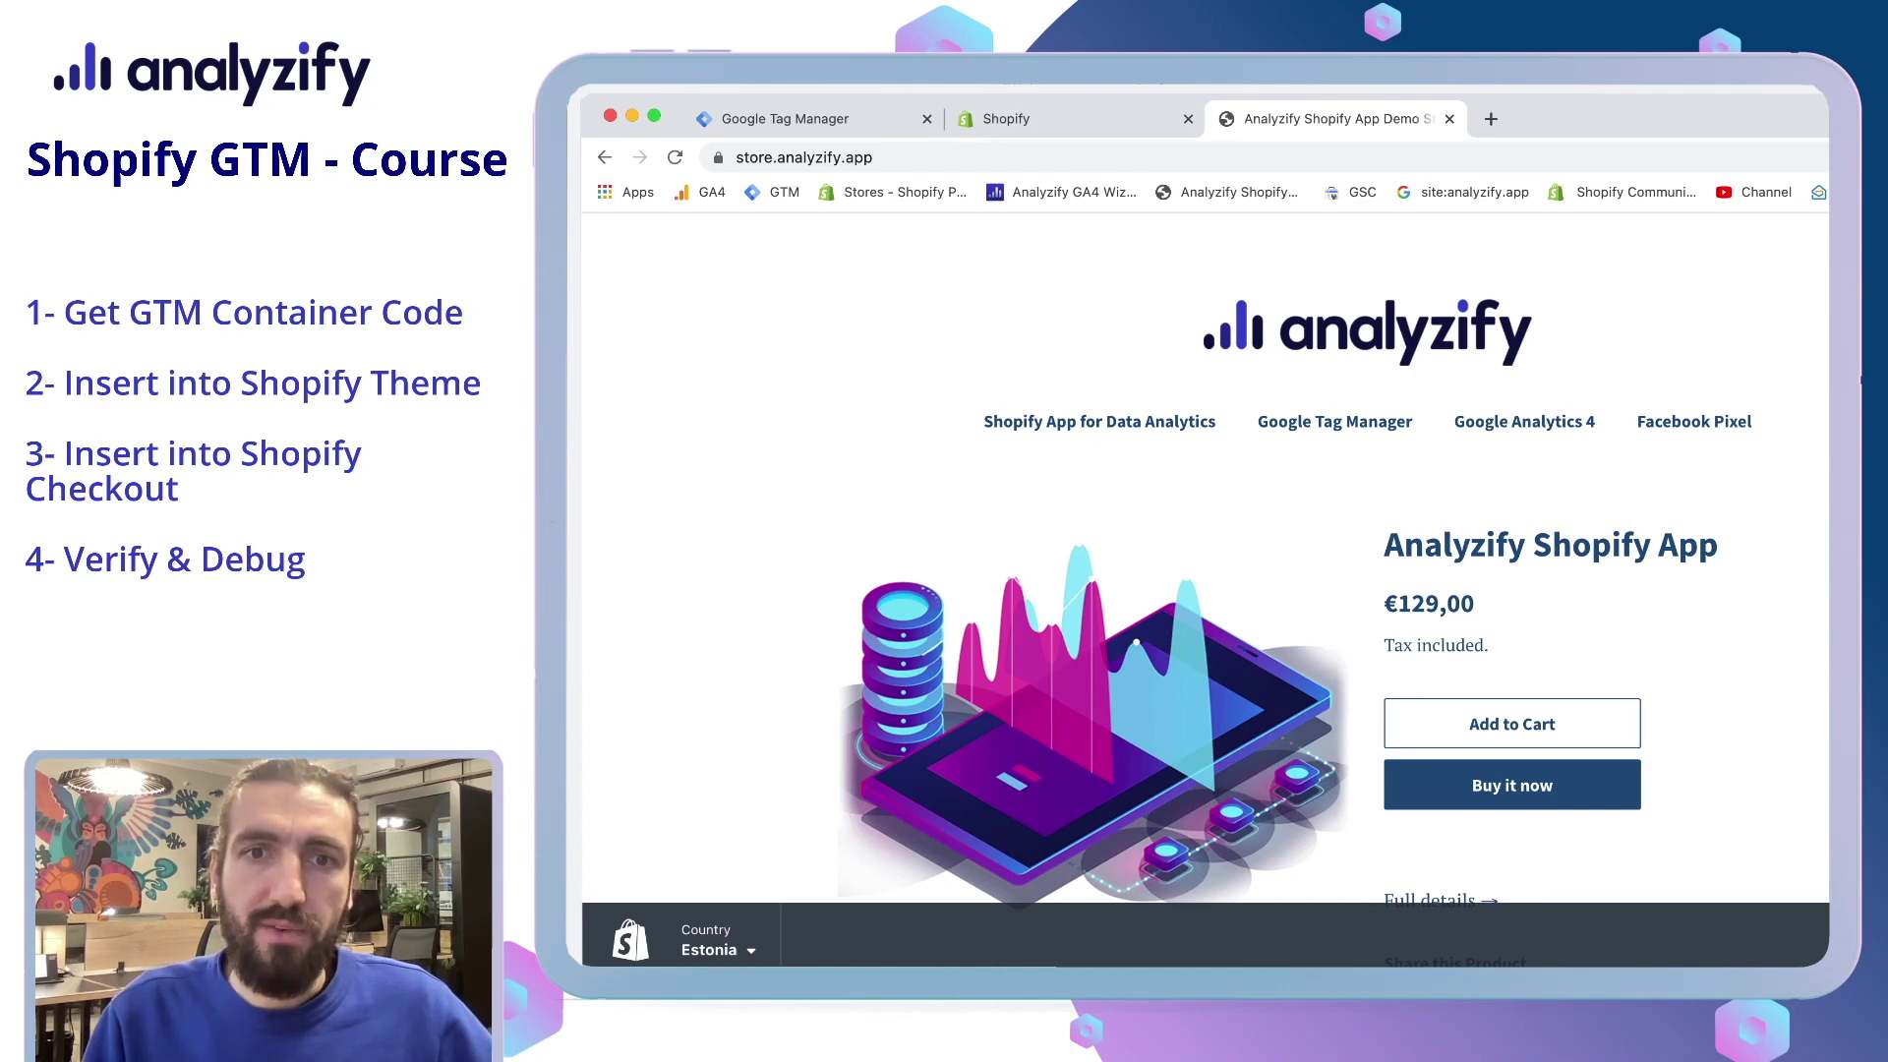
{"action": "scroll", "coordinate": [1206, 590], "scroll_direction": "down", "scroll_amount": 5}
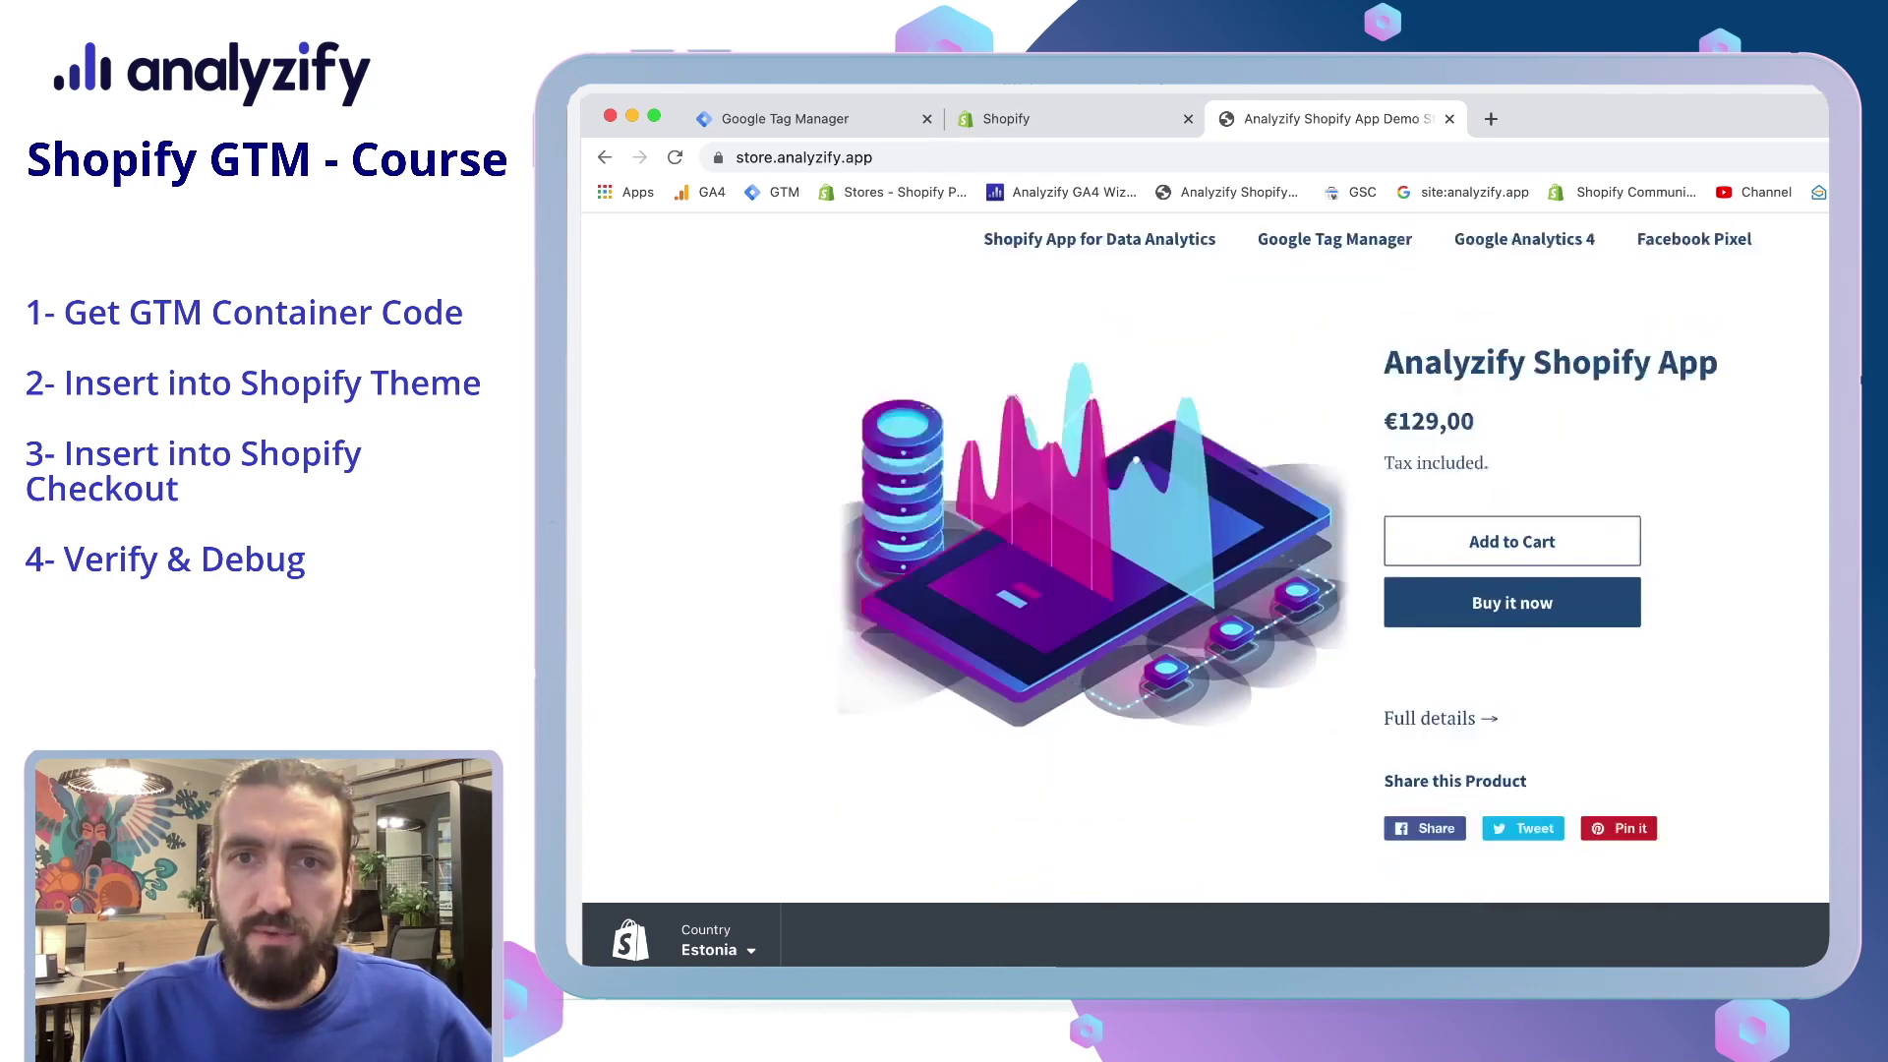
{"action": "scroll", "coordinate": [1205, 590], "scroll_direction": "up", "scroll_amount": 3}
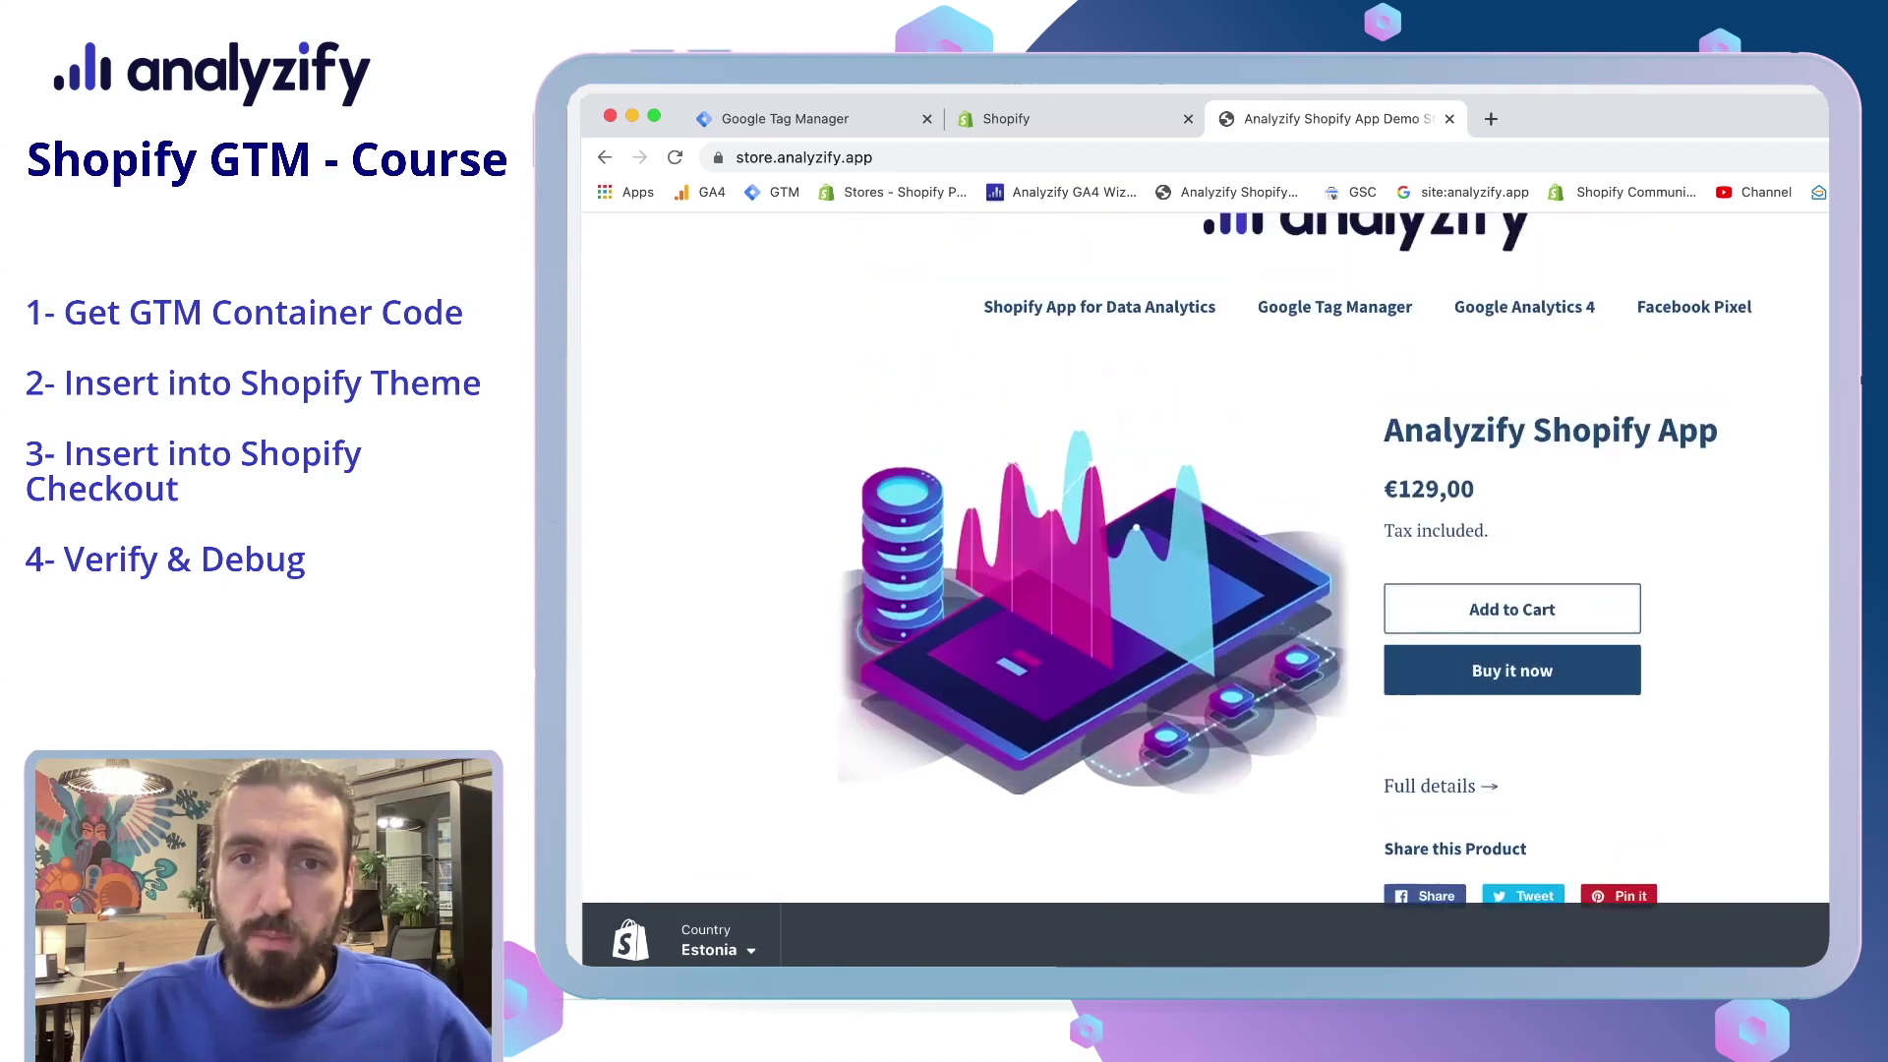
{"action": "scroll", "coordinate": [1205, 590], "scroll_direction": "down", "scroll_amount": 1}
{"action": "left_click", "coordinate": [1511, 541]}
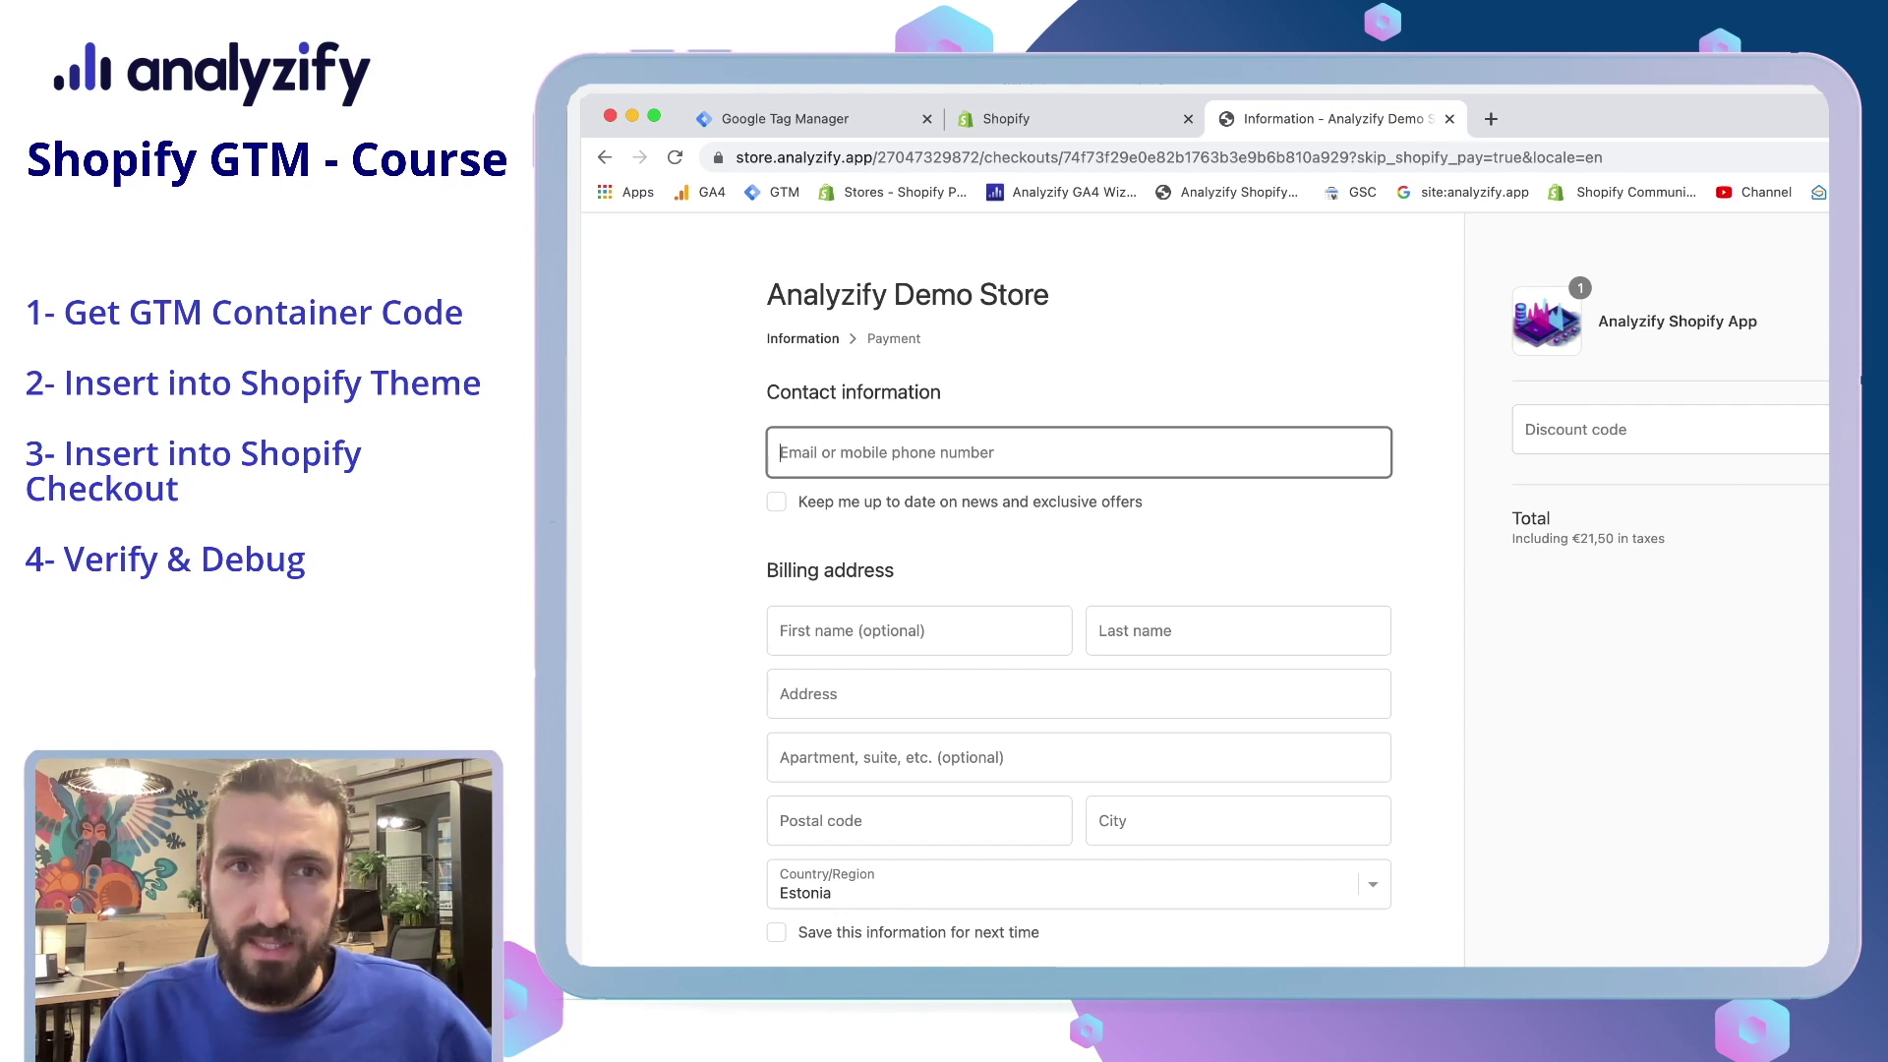
Step: Review the snippet in the additional scripts of the Shopify checkout settings, and return to the store's checkout page
{"action": "left_click", "coordinate": [1071, 118]}
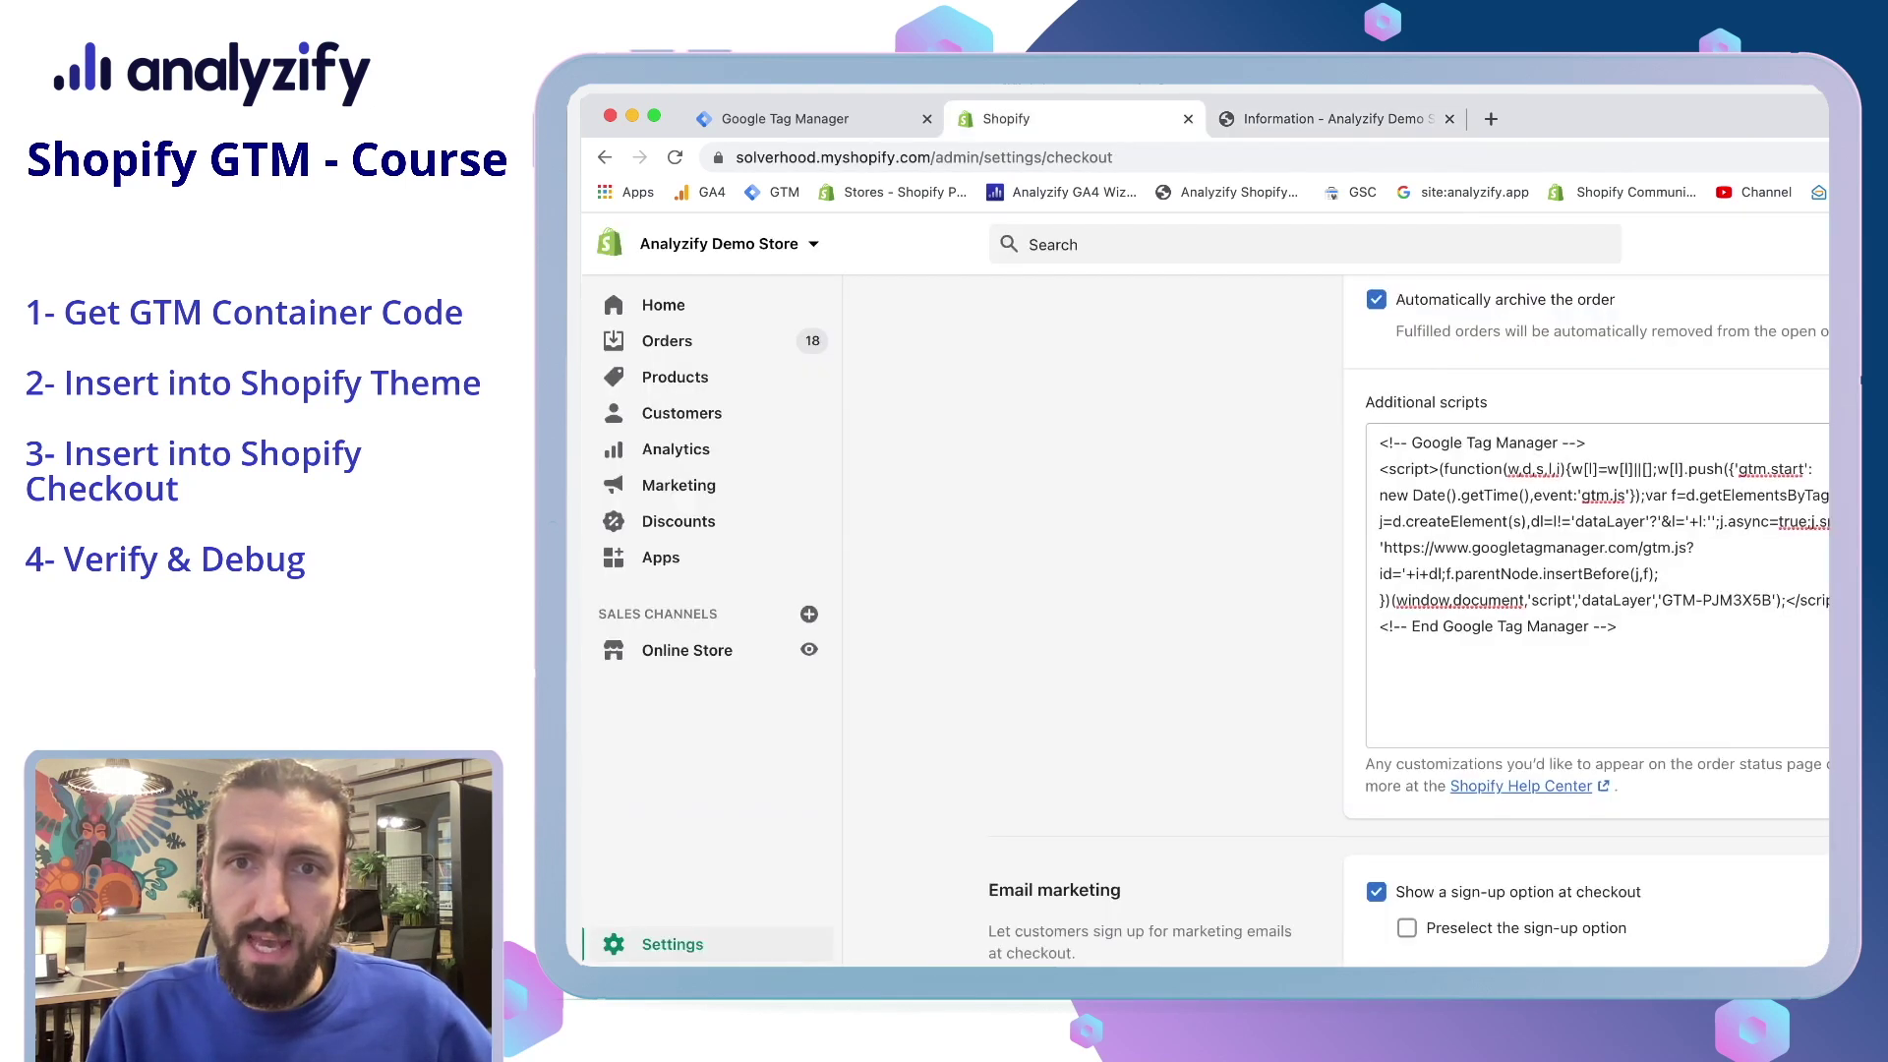
{"action": "scroll", "coordinate": [1411, 619], "scroll_direction": "up", "scroll_amount": 1}
{"action": "key", "text": "ctrl+Tab"}
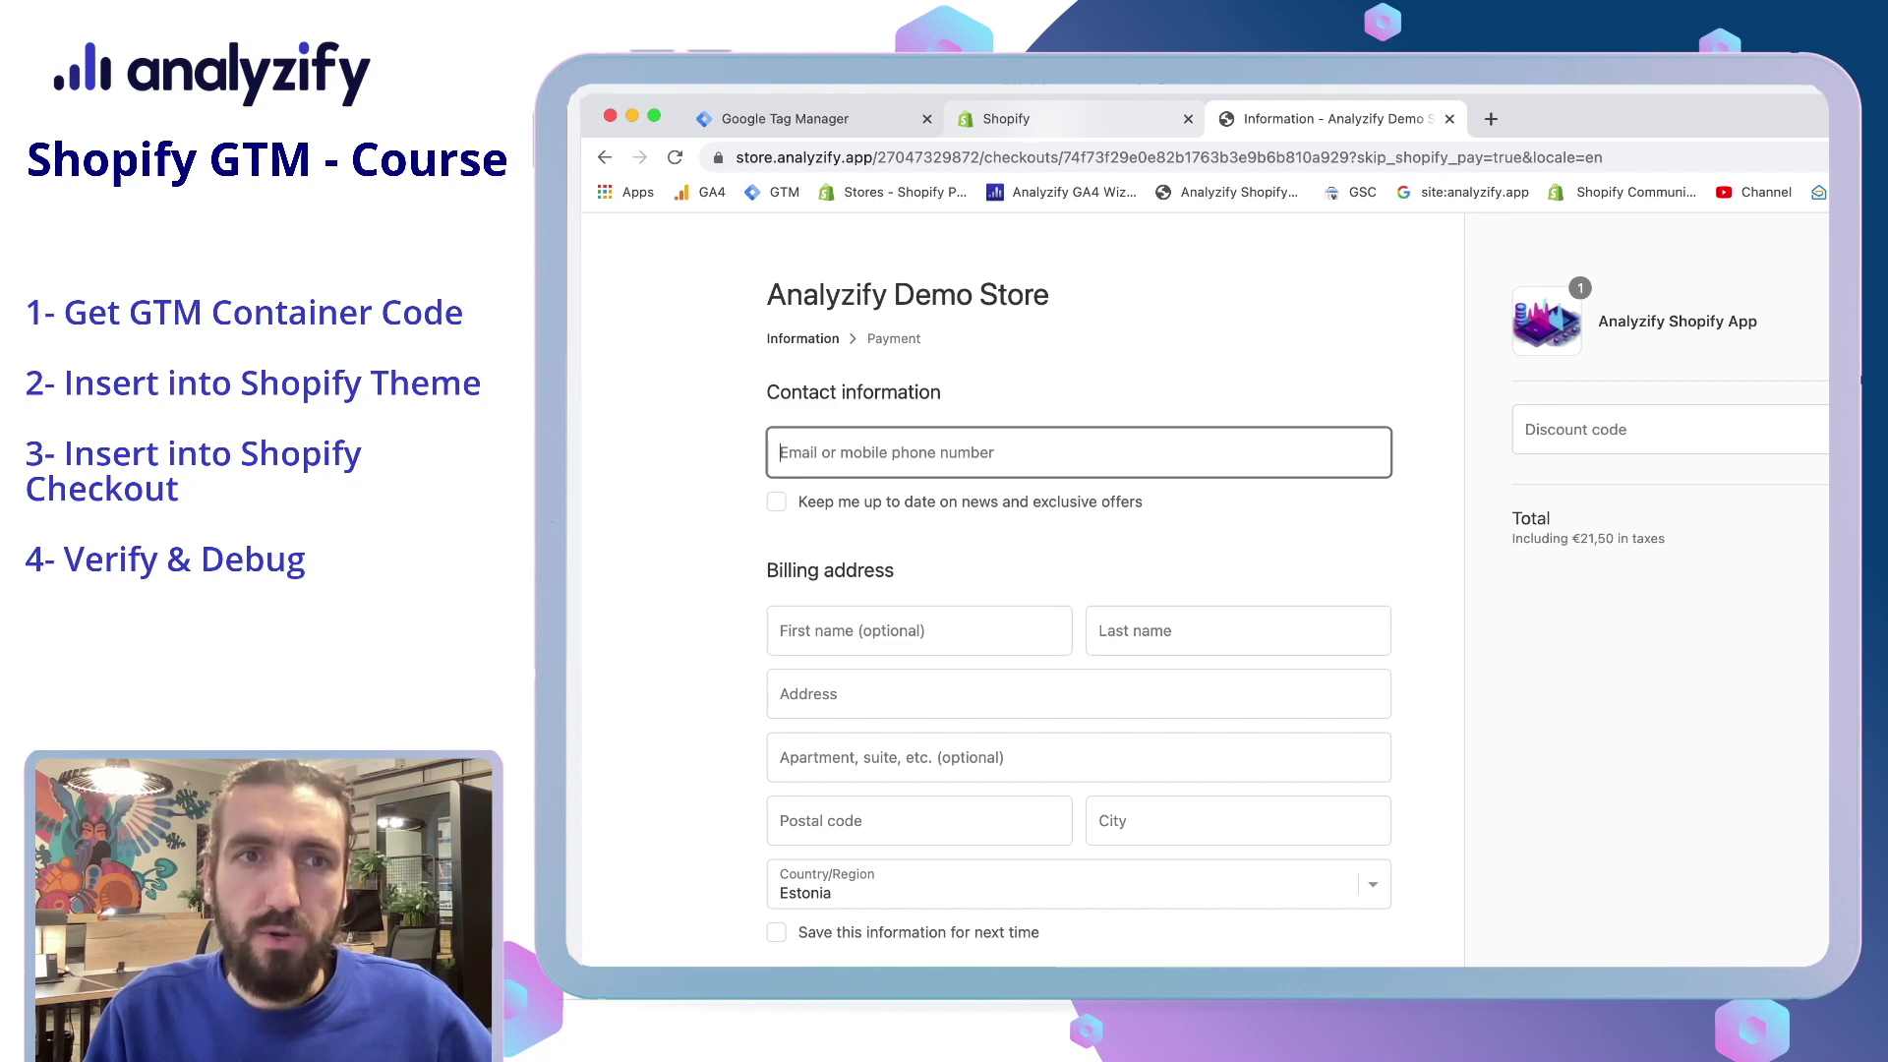
Step: Close the install code dialog in Google Tag Manager, request a preview of the container, and publish an empty version
{"action": "left_click", "coordinate": [1075, 118]}
{"action": "left_click", "coordinate": [813, 118]}
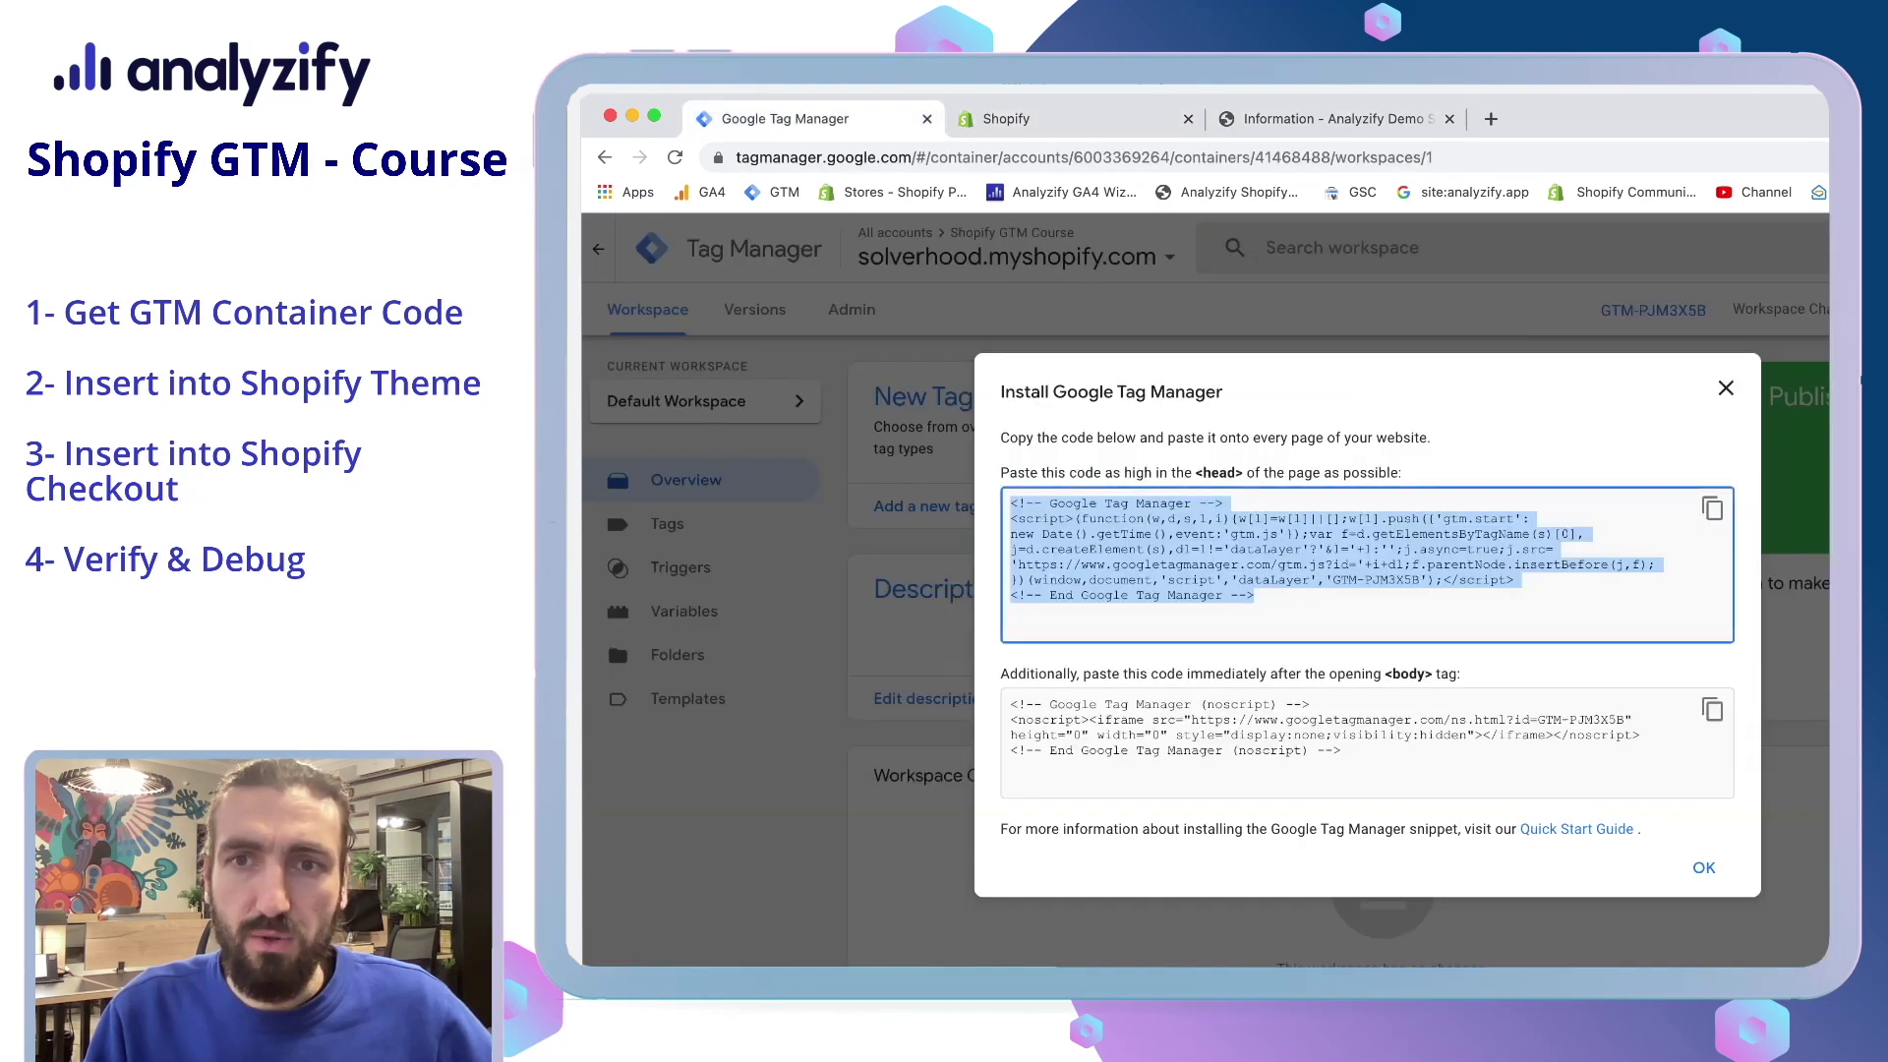
{"action": "key", "text": "Escape"}
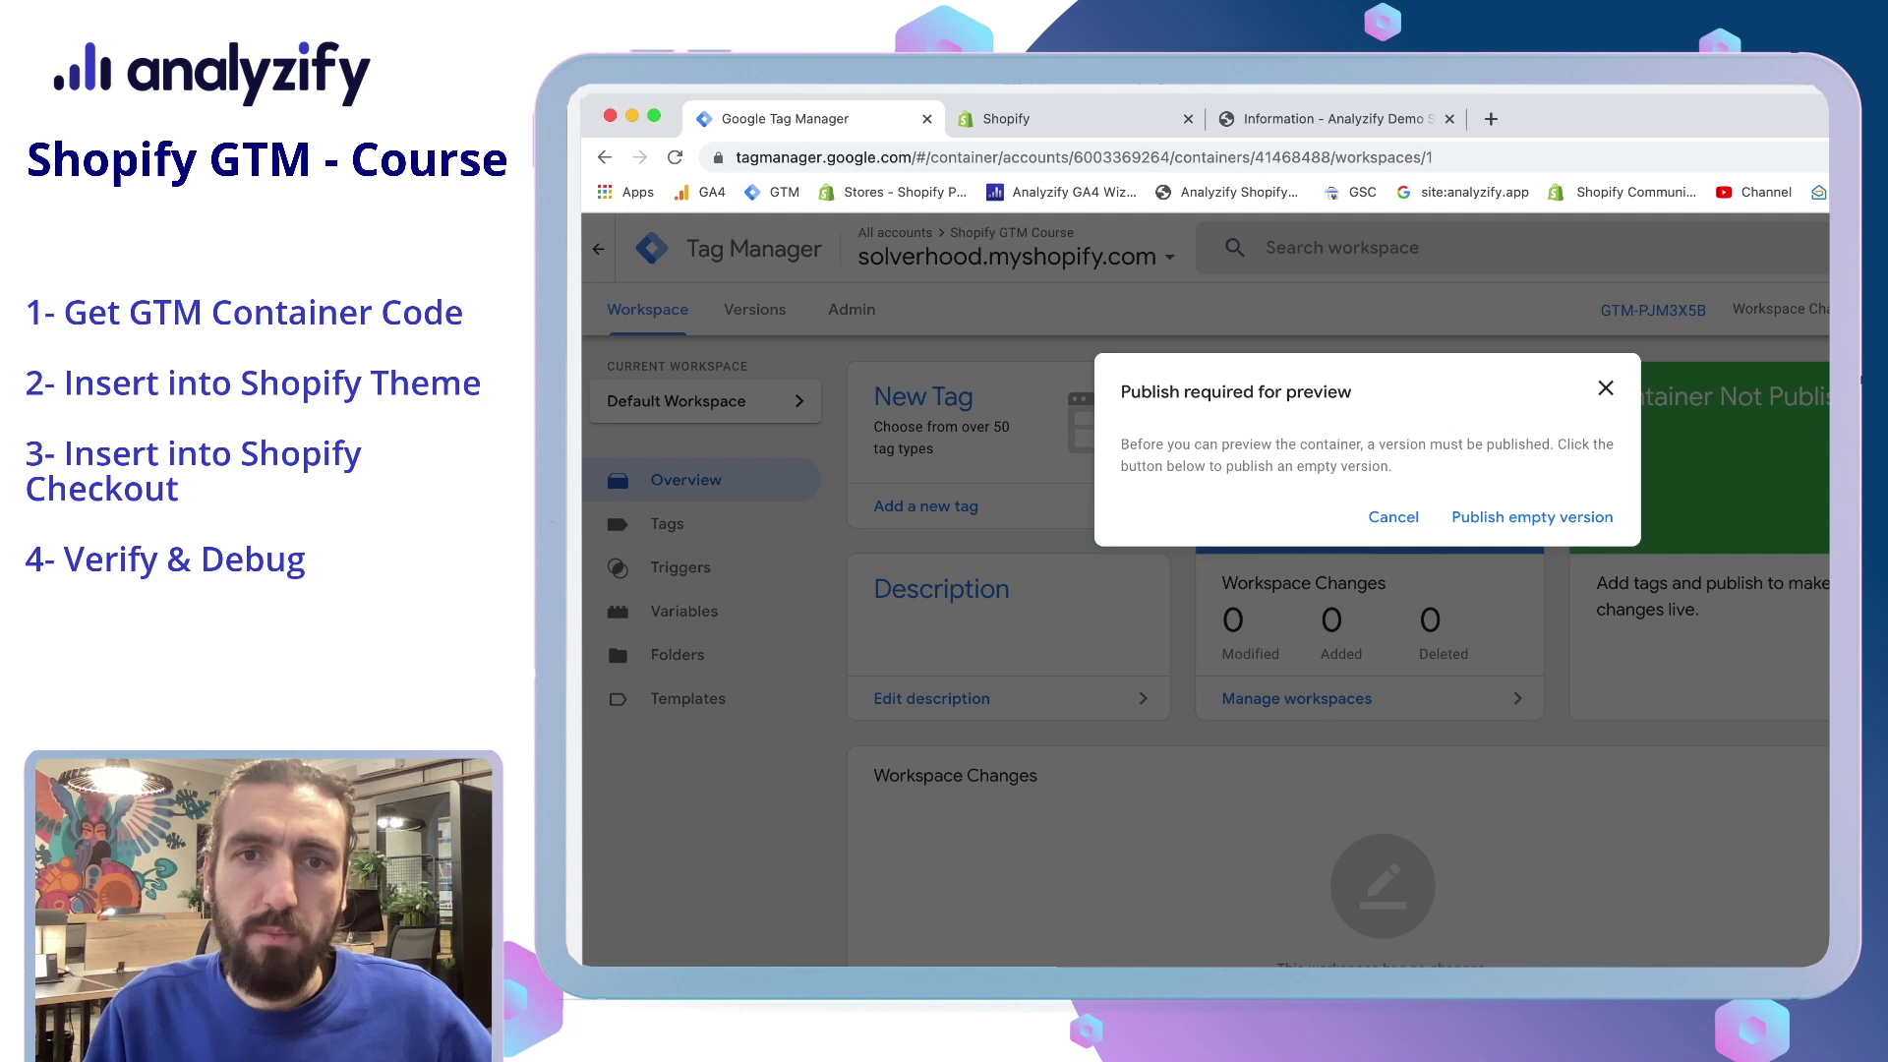
{"action": "triple_click", "coordinate": [1235, 391]}
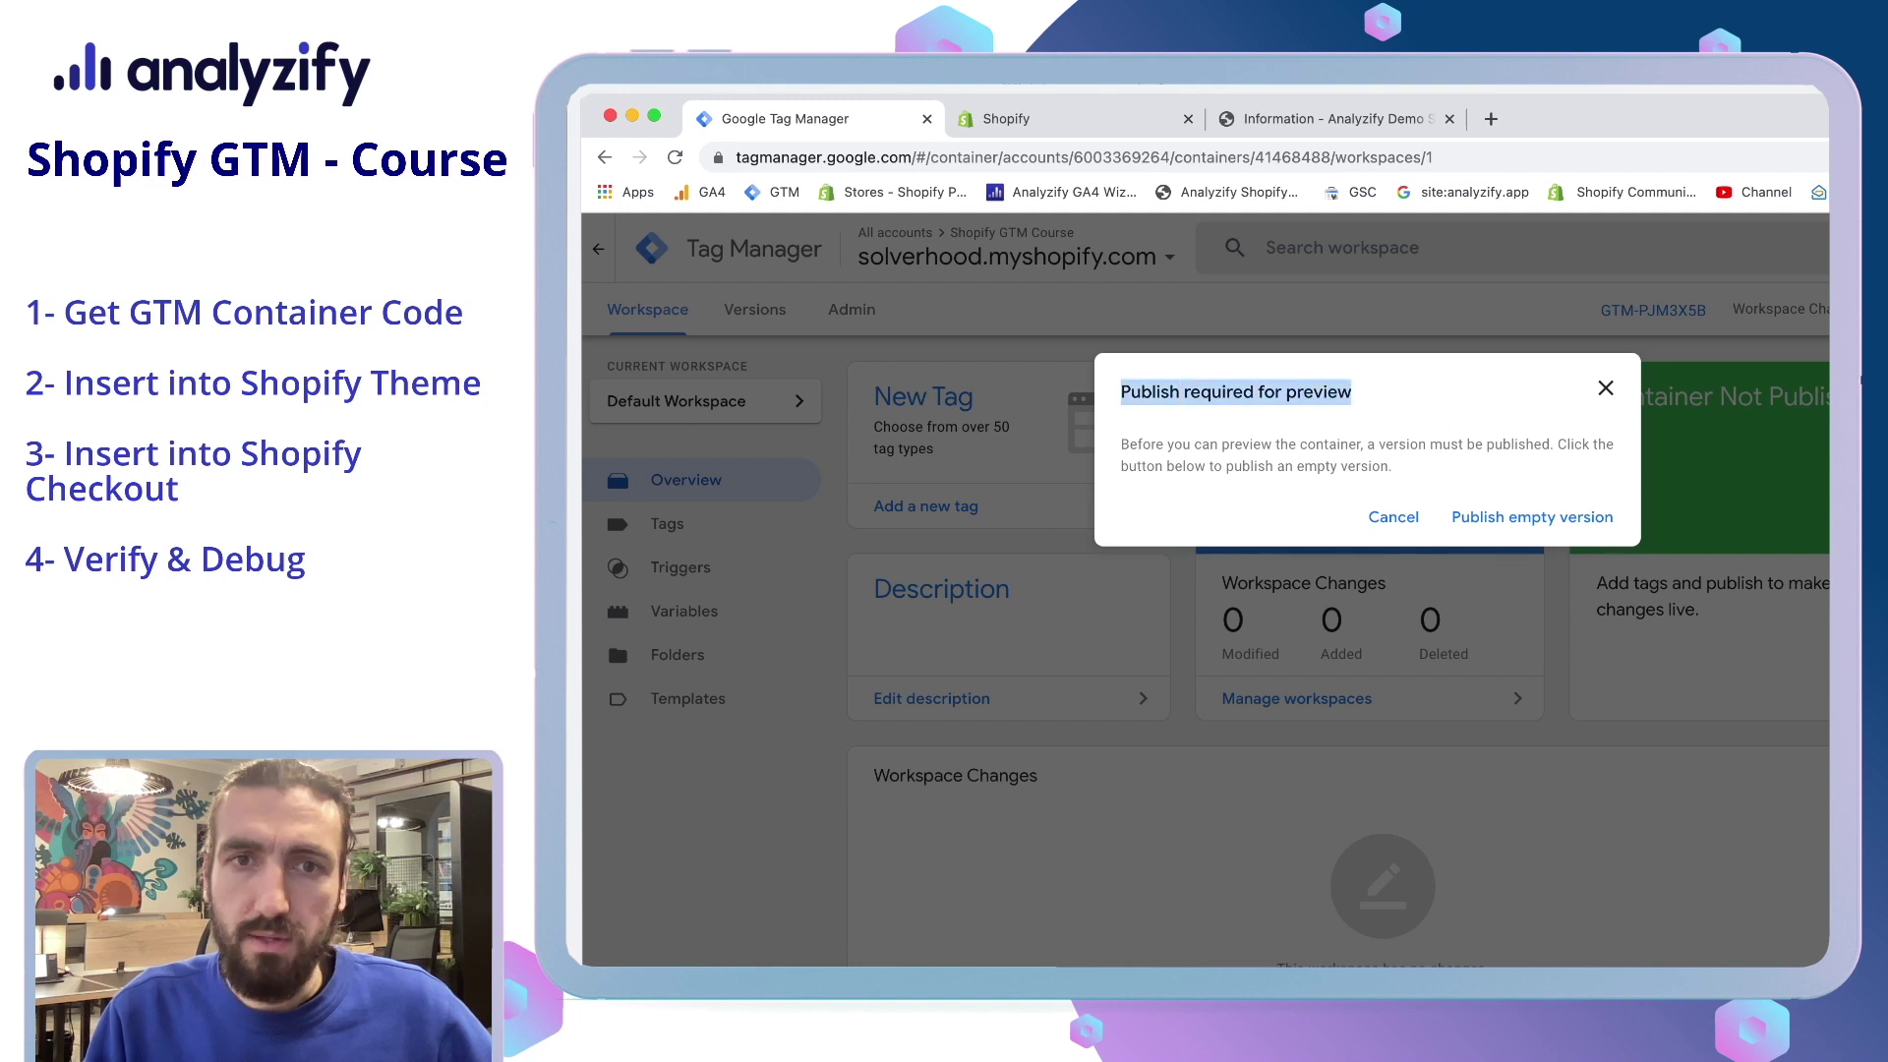
{"action": "triple_click", "coordinate": [1235, 392]}
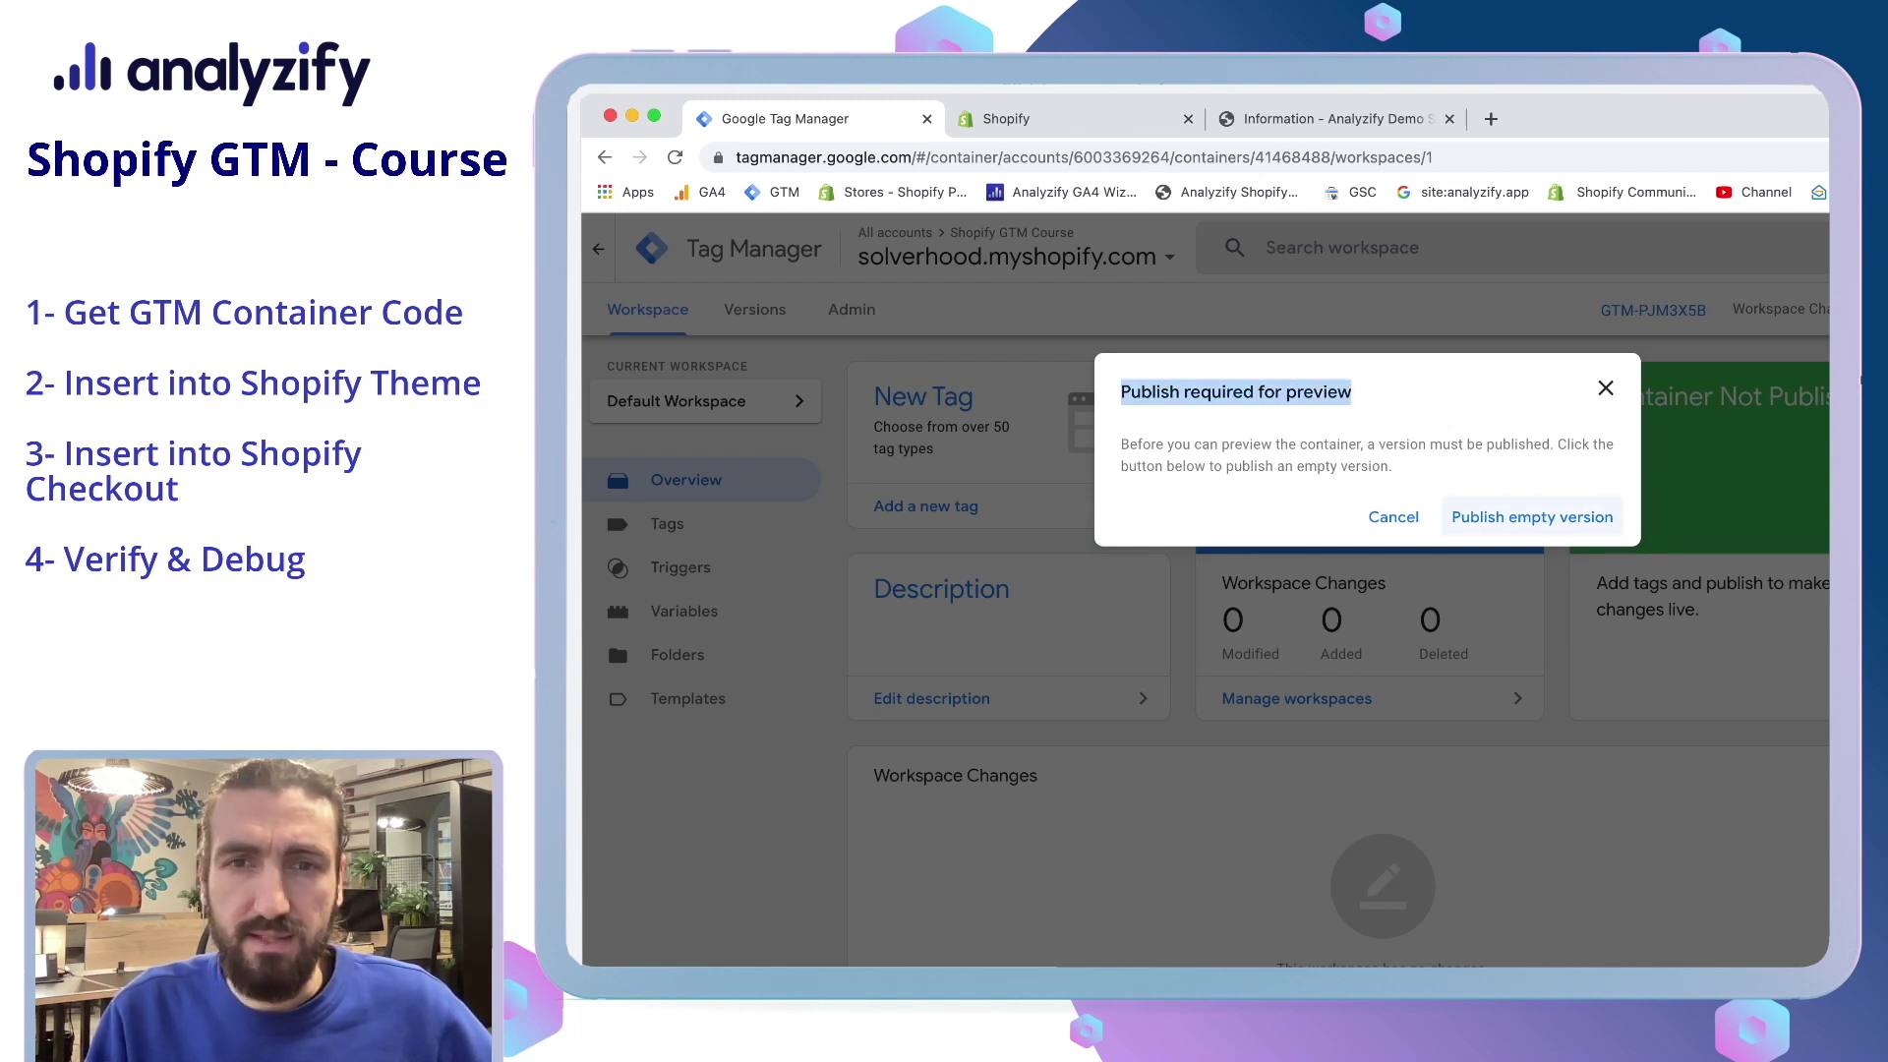
{"action": "left_click", "coordinate": [1531, 516]}
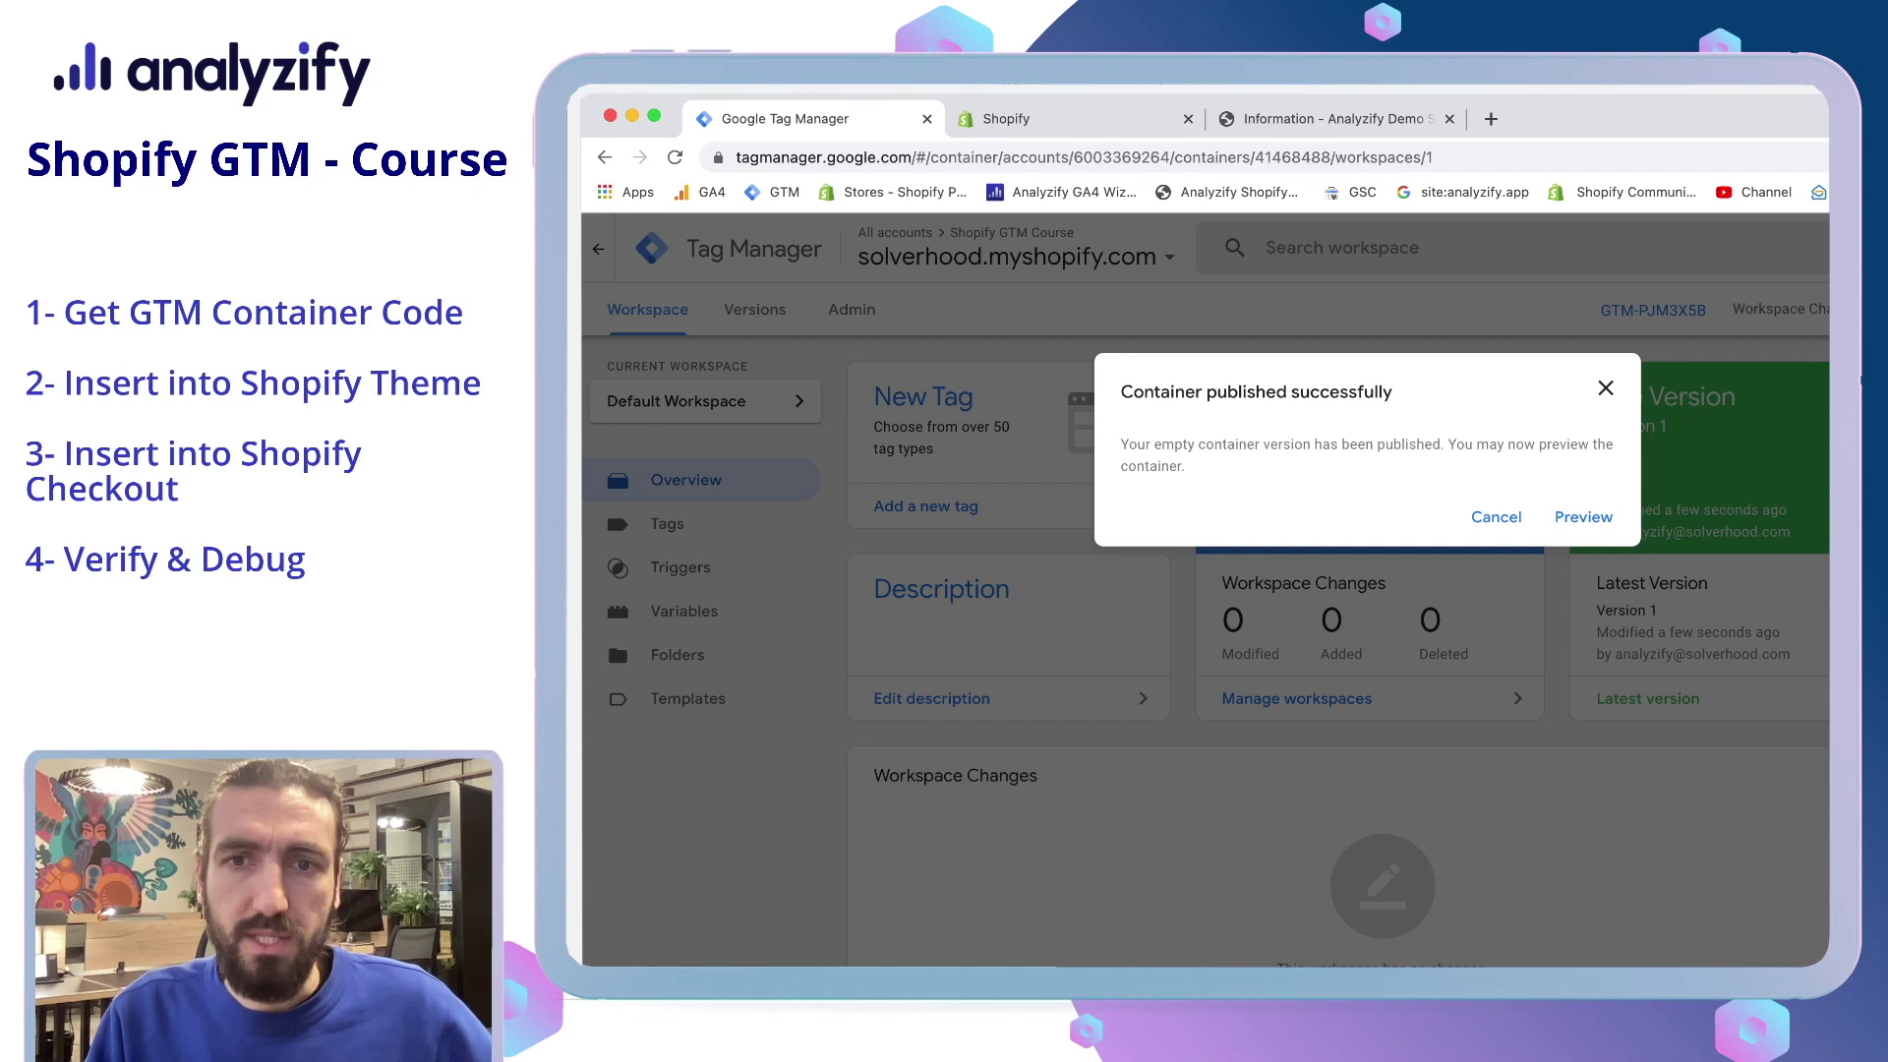
{"action": "left_click_drag", "start_coordinate": [1392, 392], "coordinate": [1121, 392]}
{"action": "left_click", "coordinate": [1583, 516]}
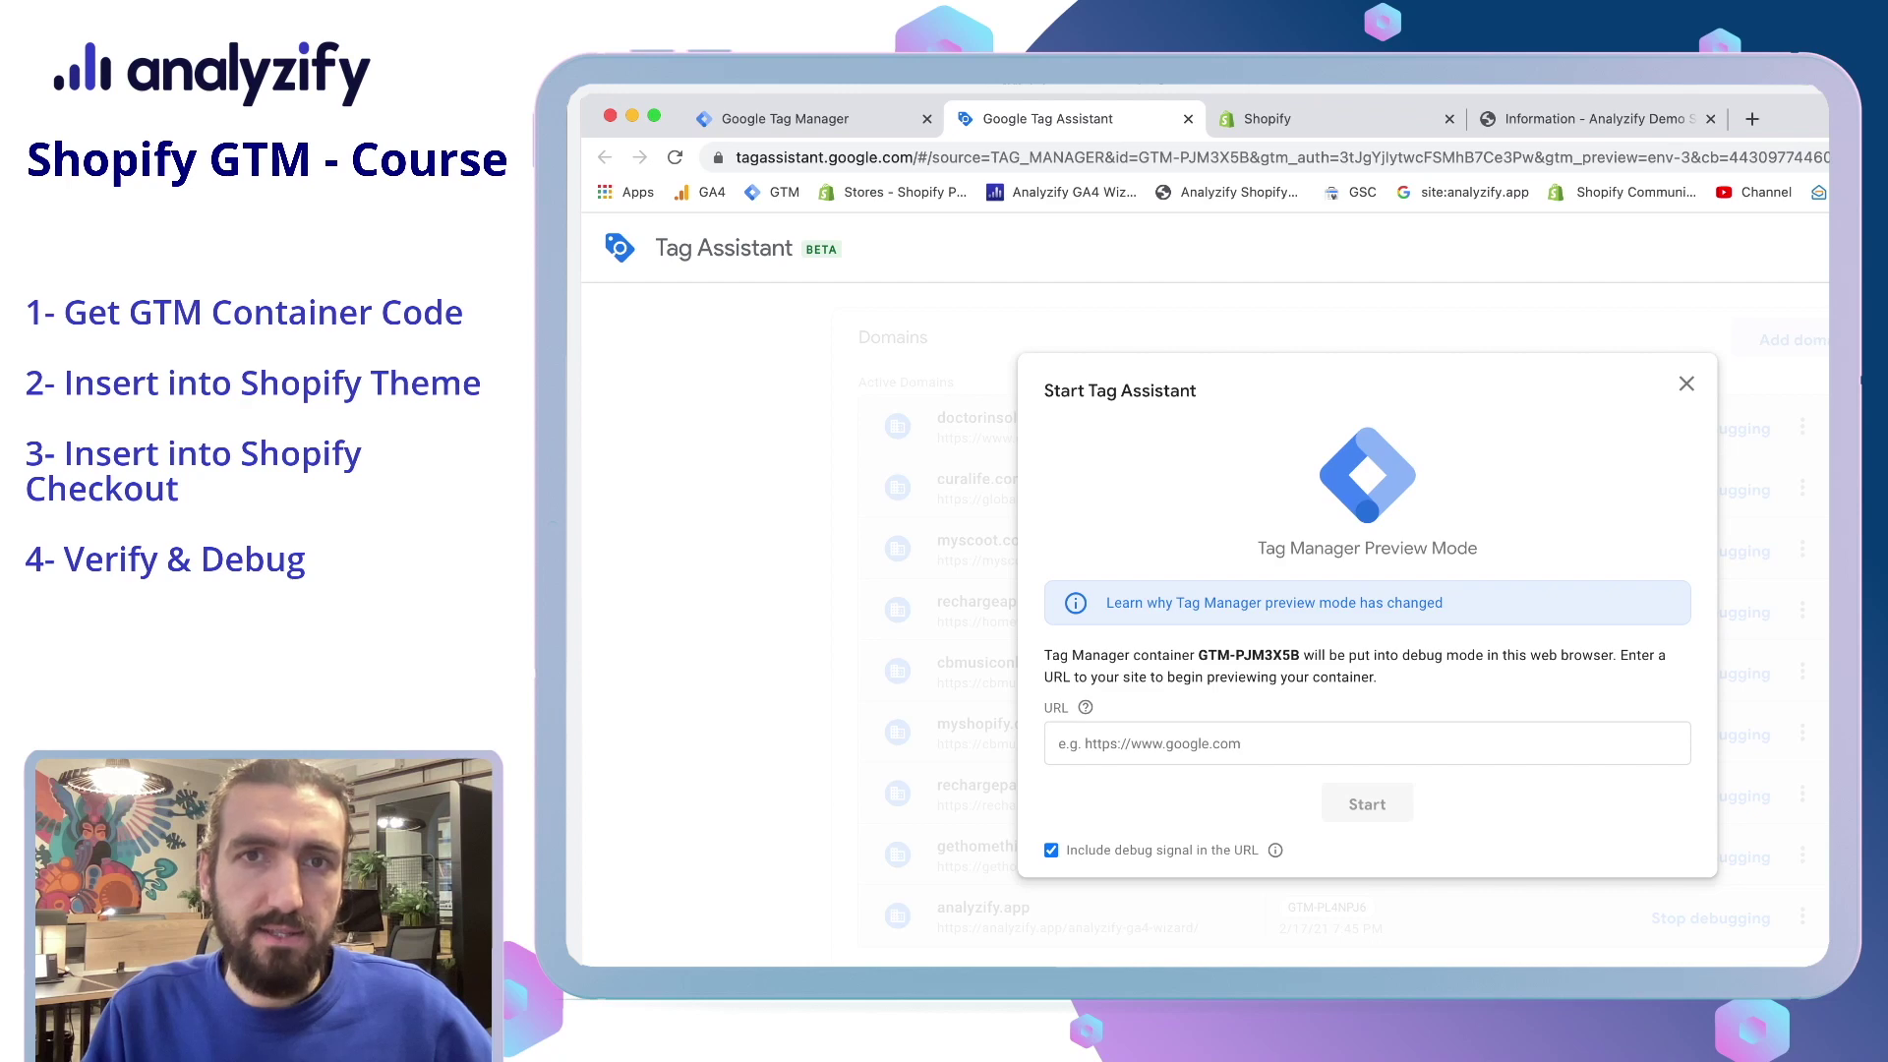
{"action": "key", "text": "ctrl+Tab"}
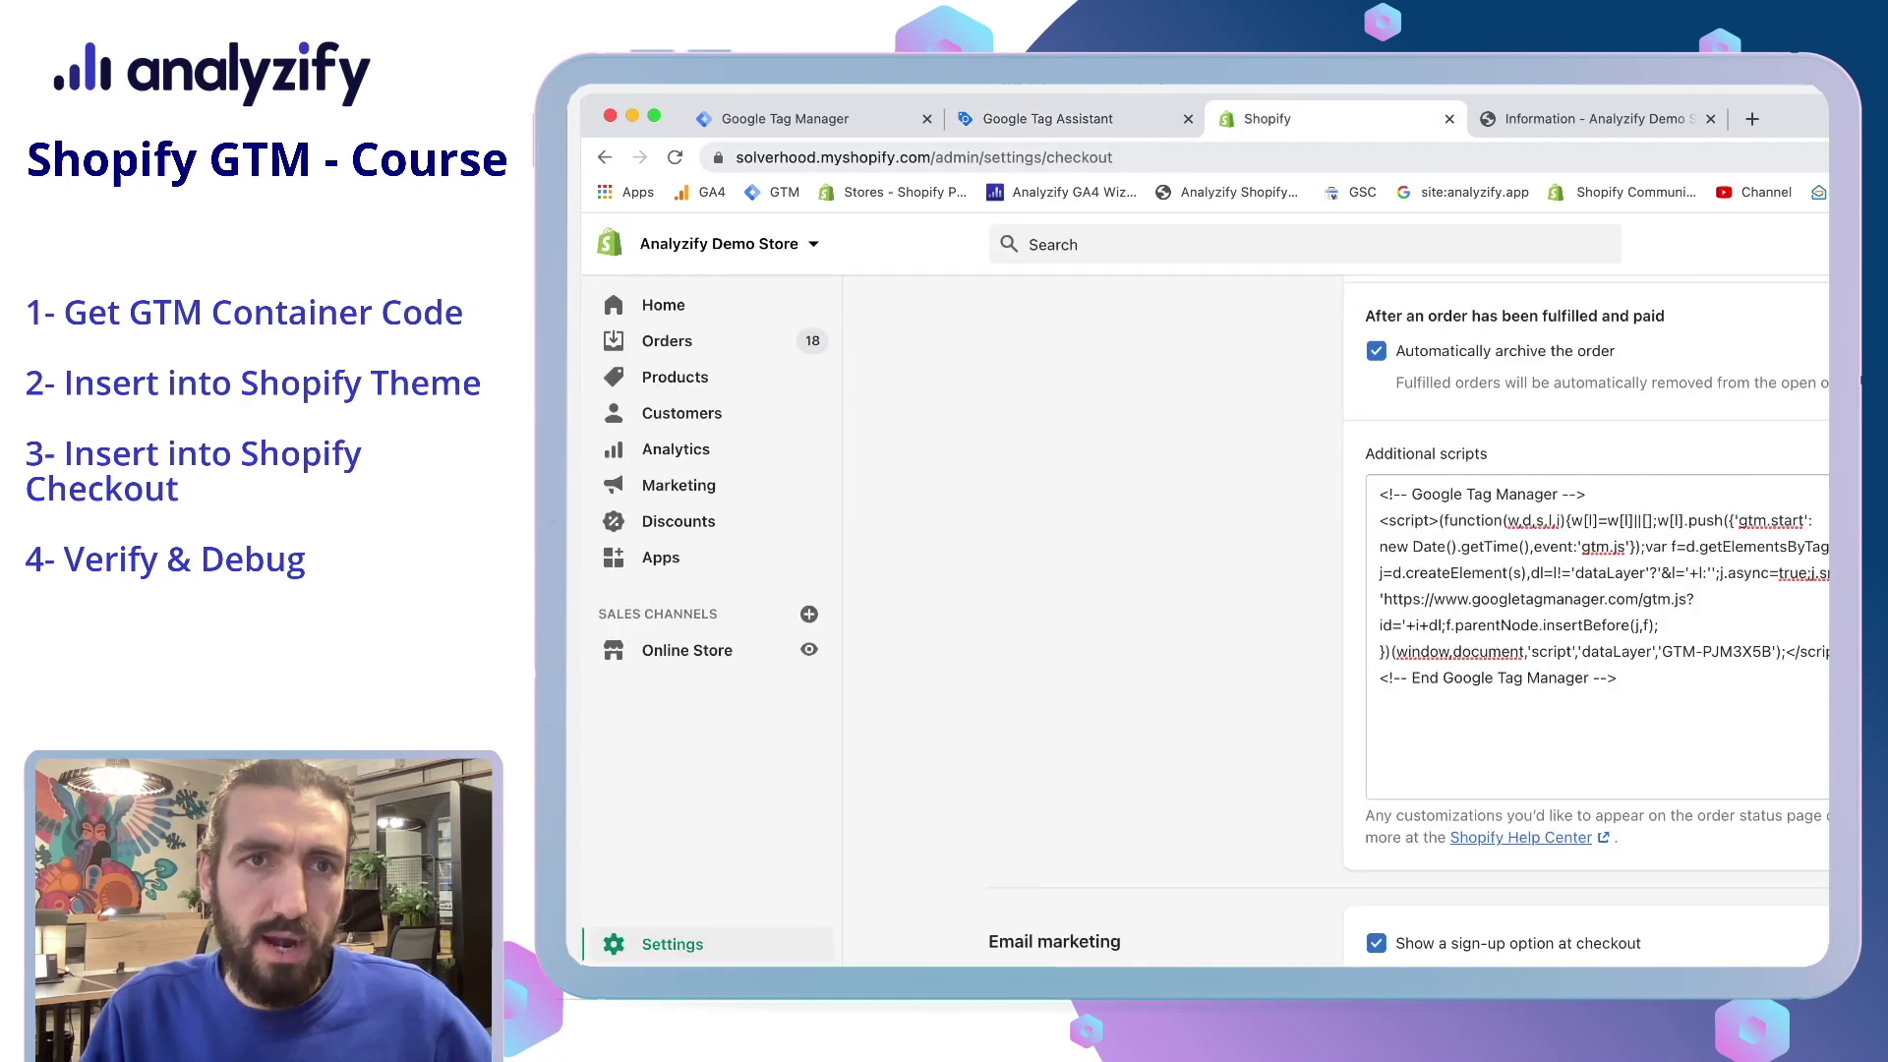
{"action": "left_click_drag", "start_coordinate": [931, 157], "coordinate": [736, 157]}
{"action": "key", "text": "ctrl+c"}
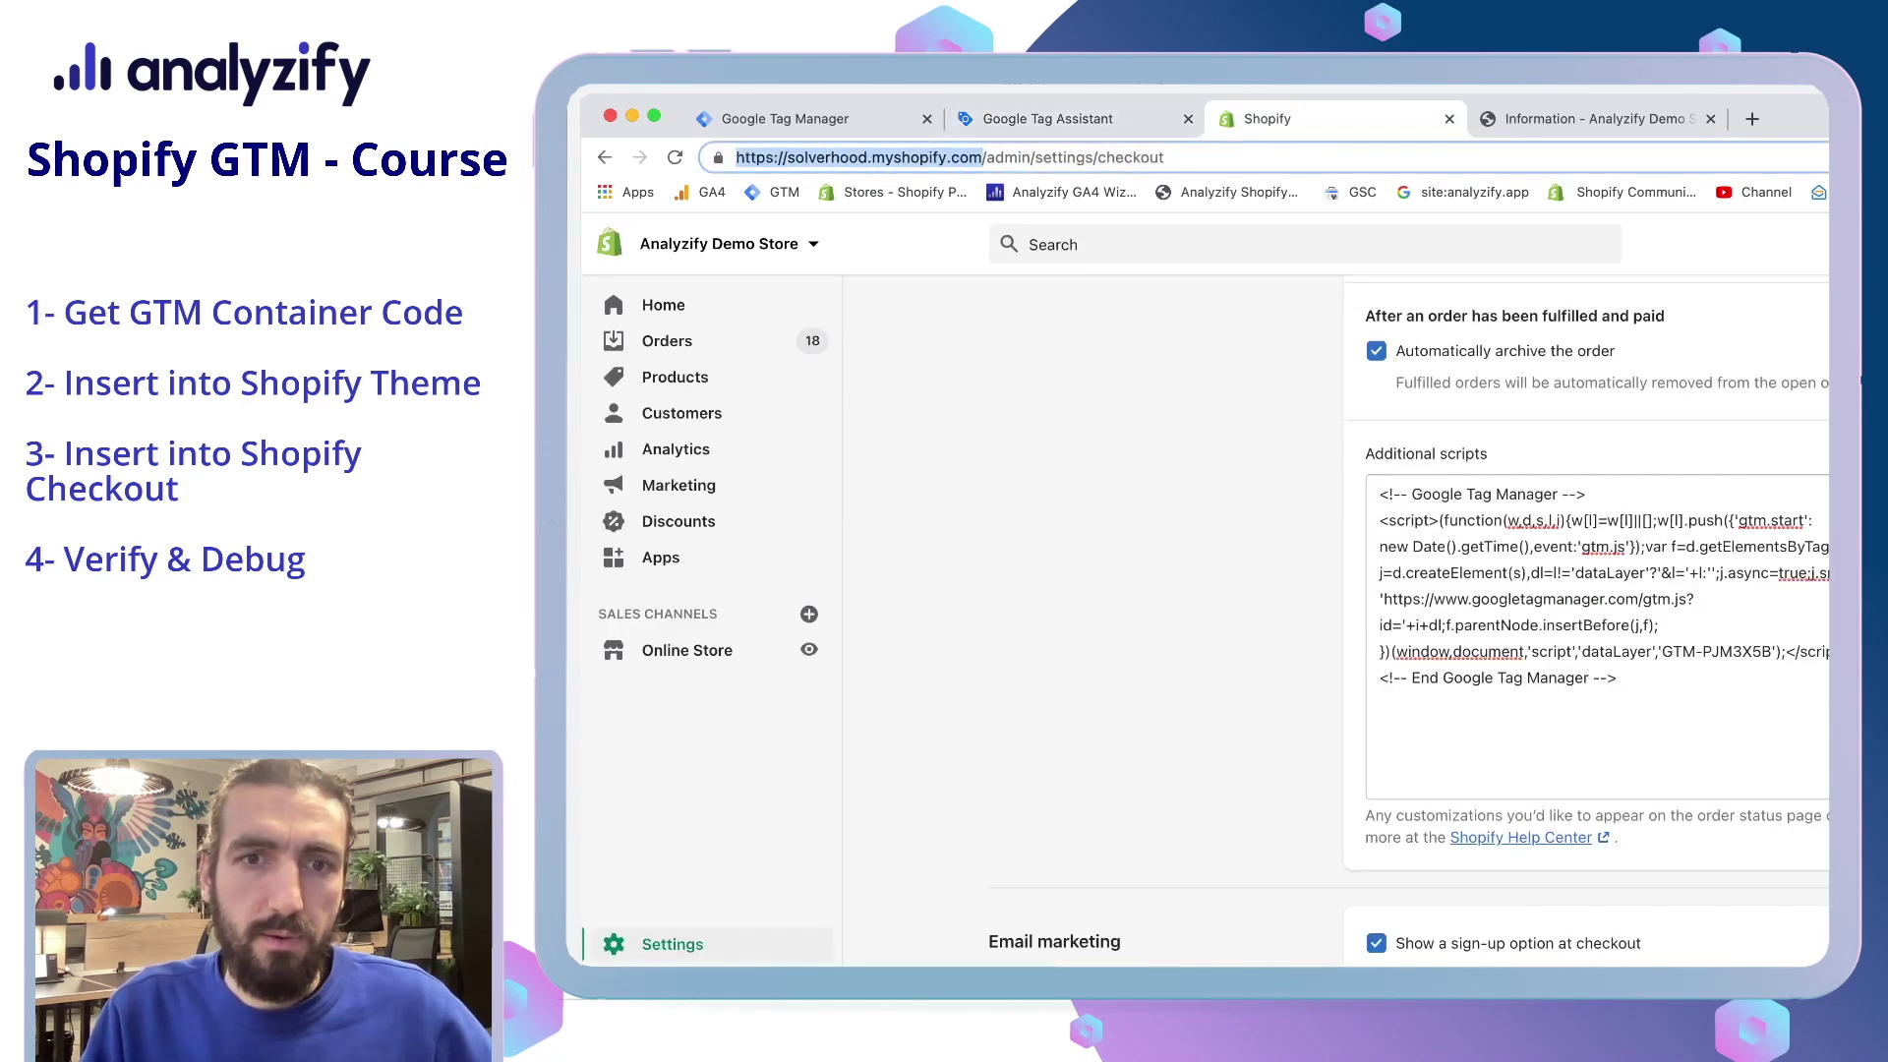
{"action": "key", "text": "ctrl+shift+Tab"}
{"action": "key", "text": "ctrl+v"}
{"action": "key", "text": "Return"}
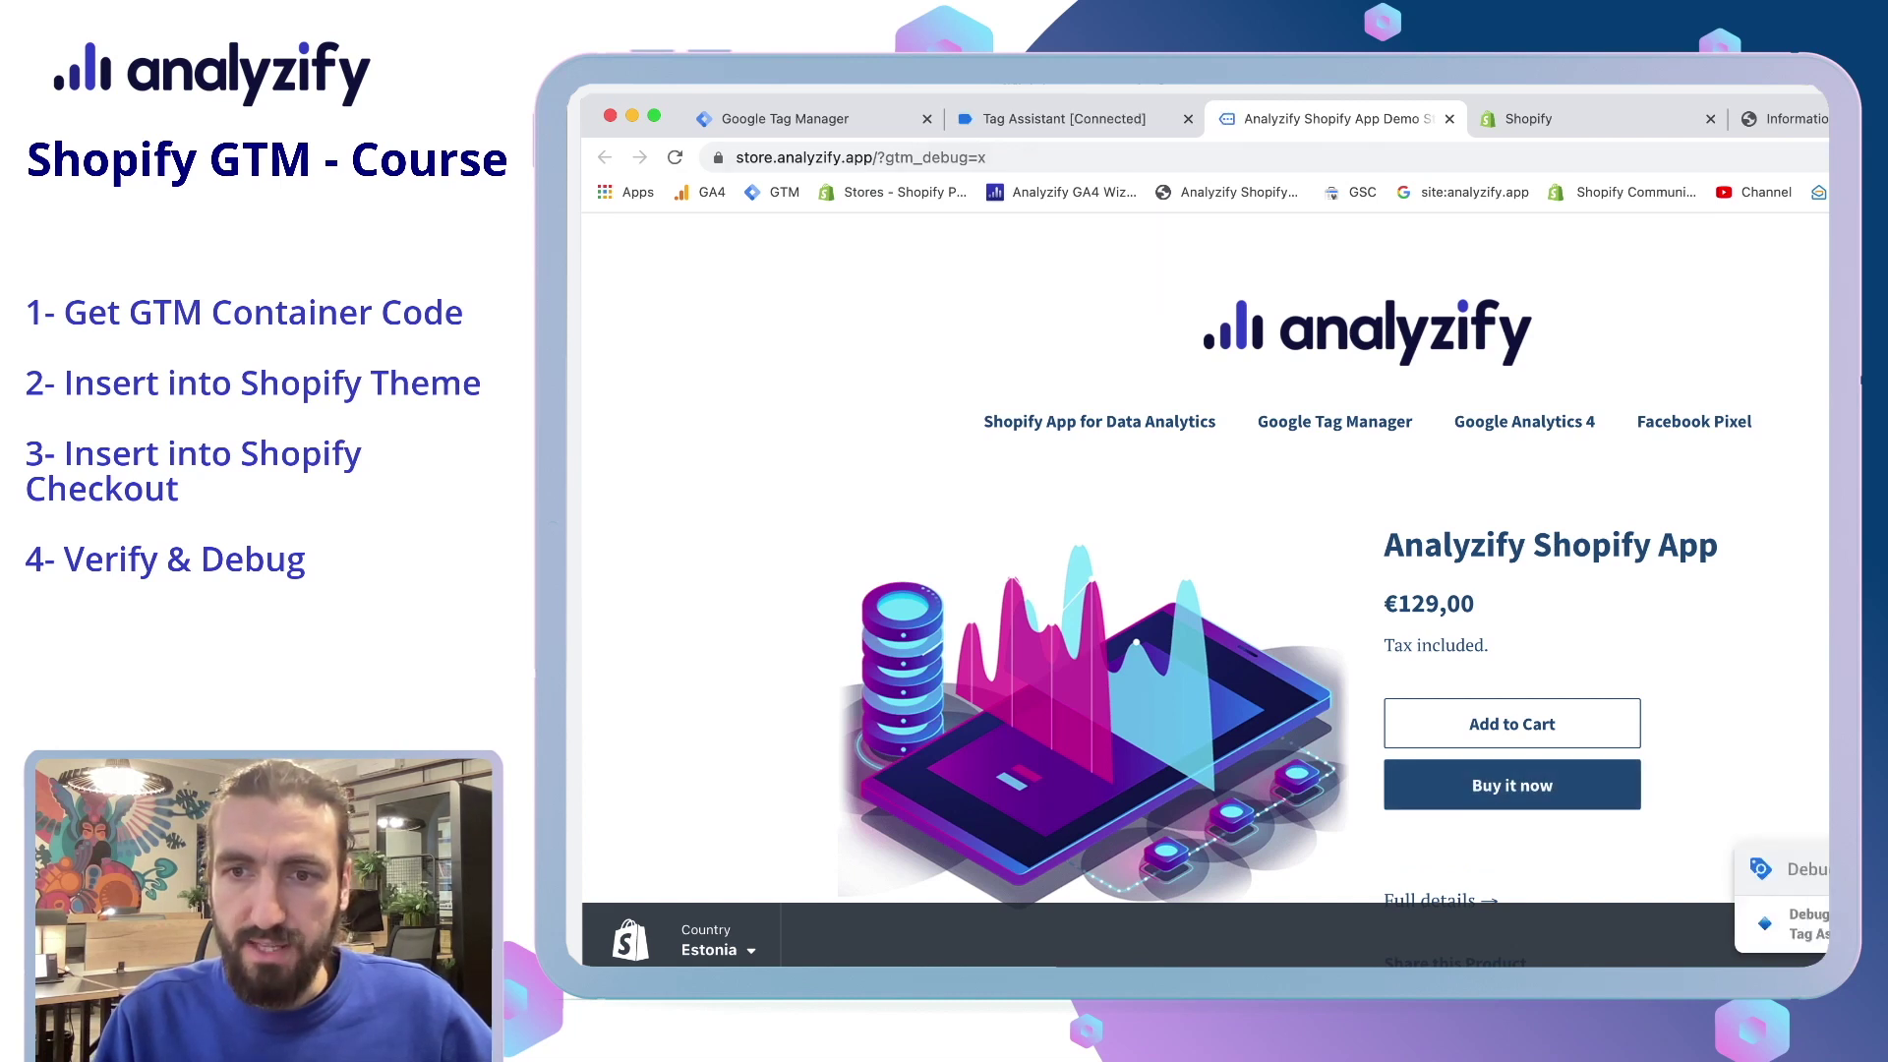
Step: Add the Analyzify Shopify App to the cart in the debug session, checking the debugger badge on the home and cart pages
{"action": "double_click", "coordinate": [1809, 869]}
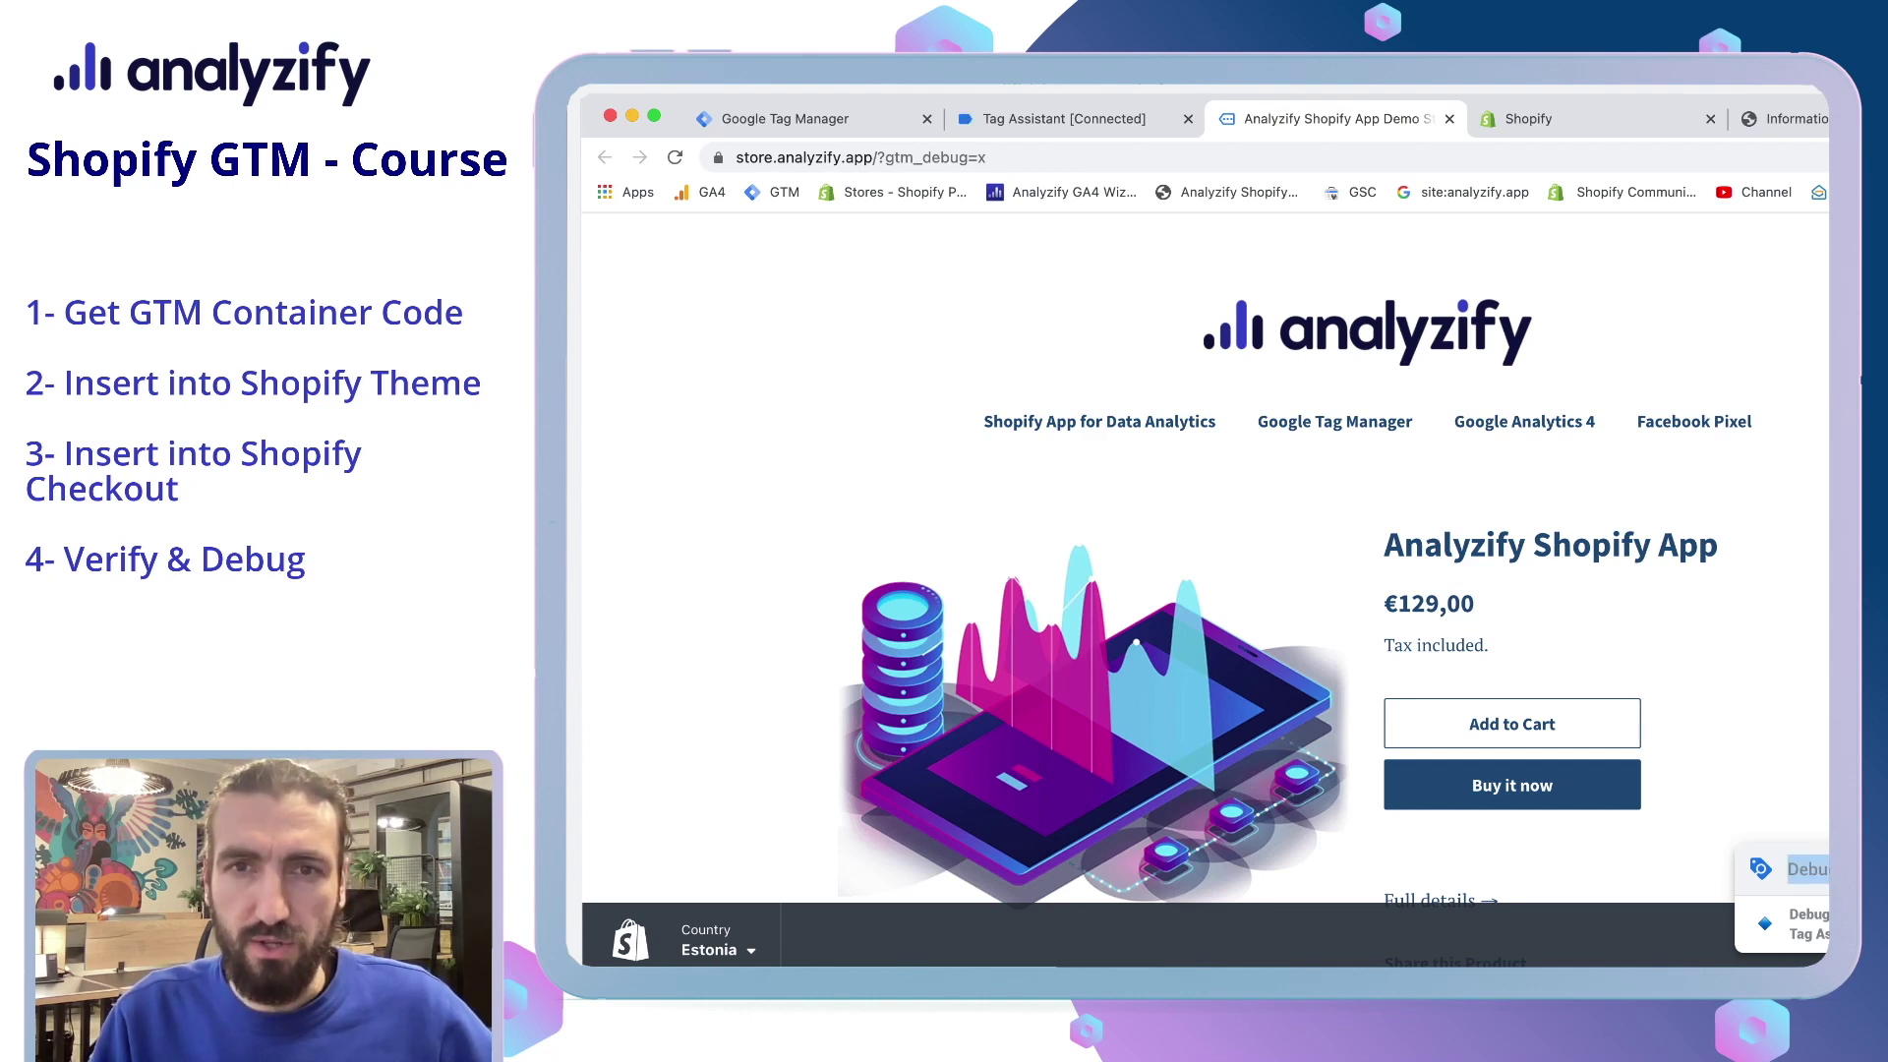
{"action": "scroll", "coordinate": [1205, 590], "scroll_direction": "down", "scroll_amount": 4}
{"action": "scroll", "coordinate": [1204, 590], "scroll_direction": "up", "scroll_amount": 4}
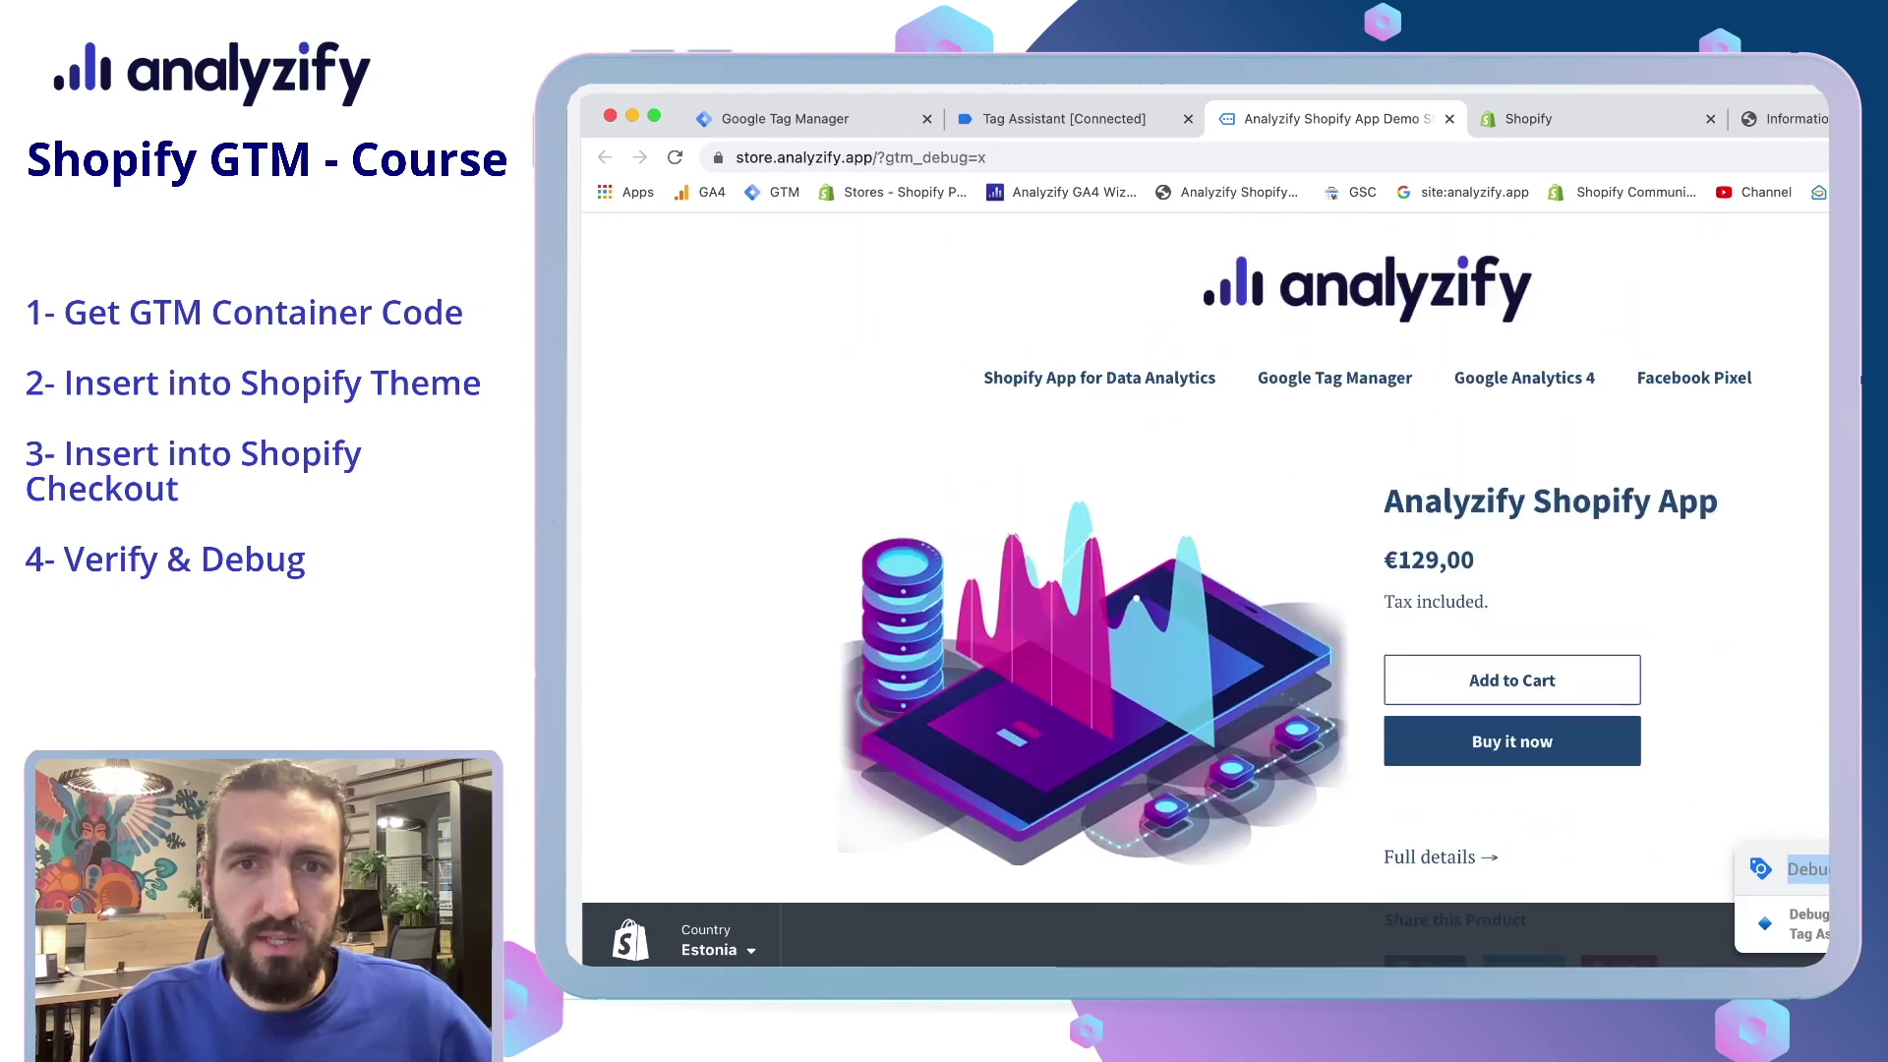
{"action": "scroll", "coordinate": [1205, 590], "scroll_direction": "down", "scroll_amount": 2}
{"action": "left_click", "coordinate": [1513, 568]}
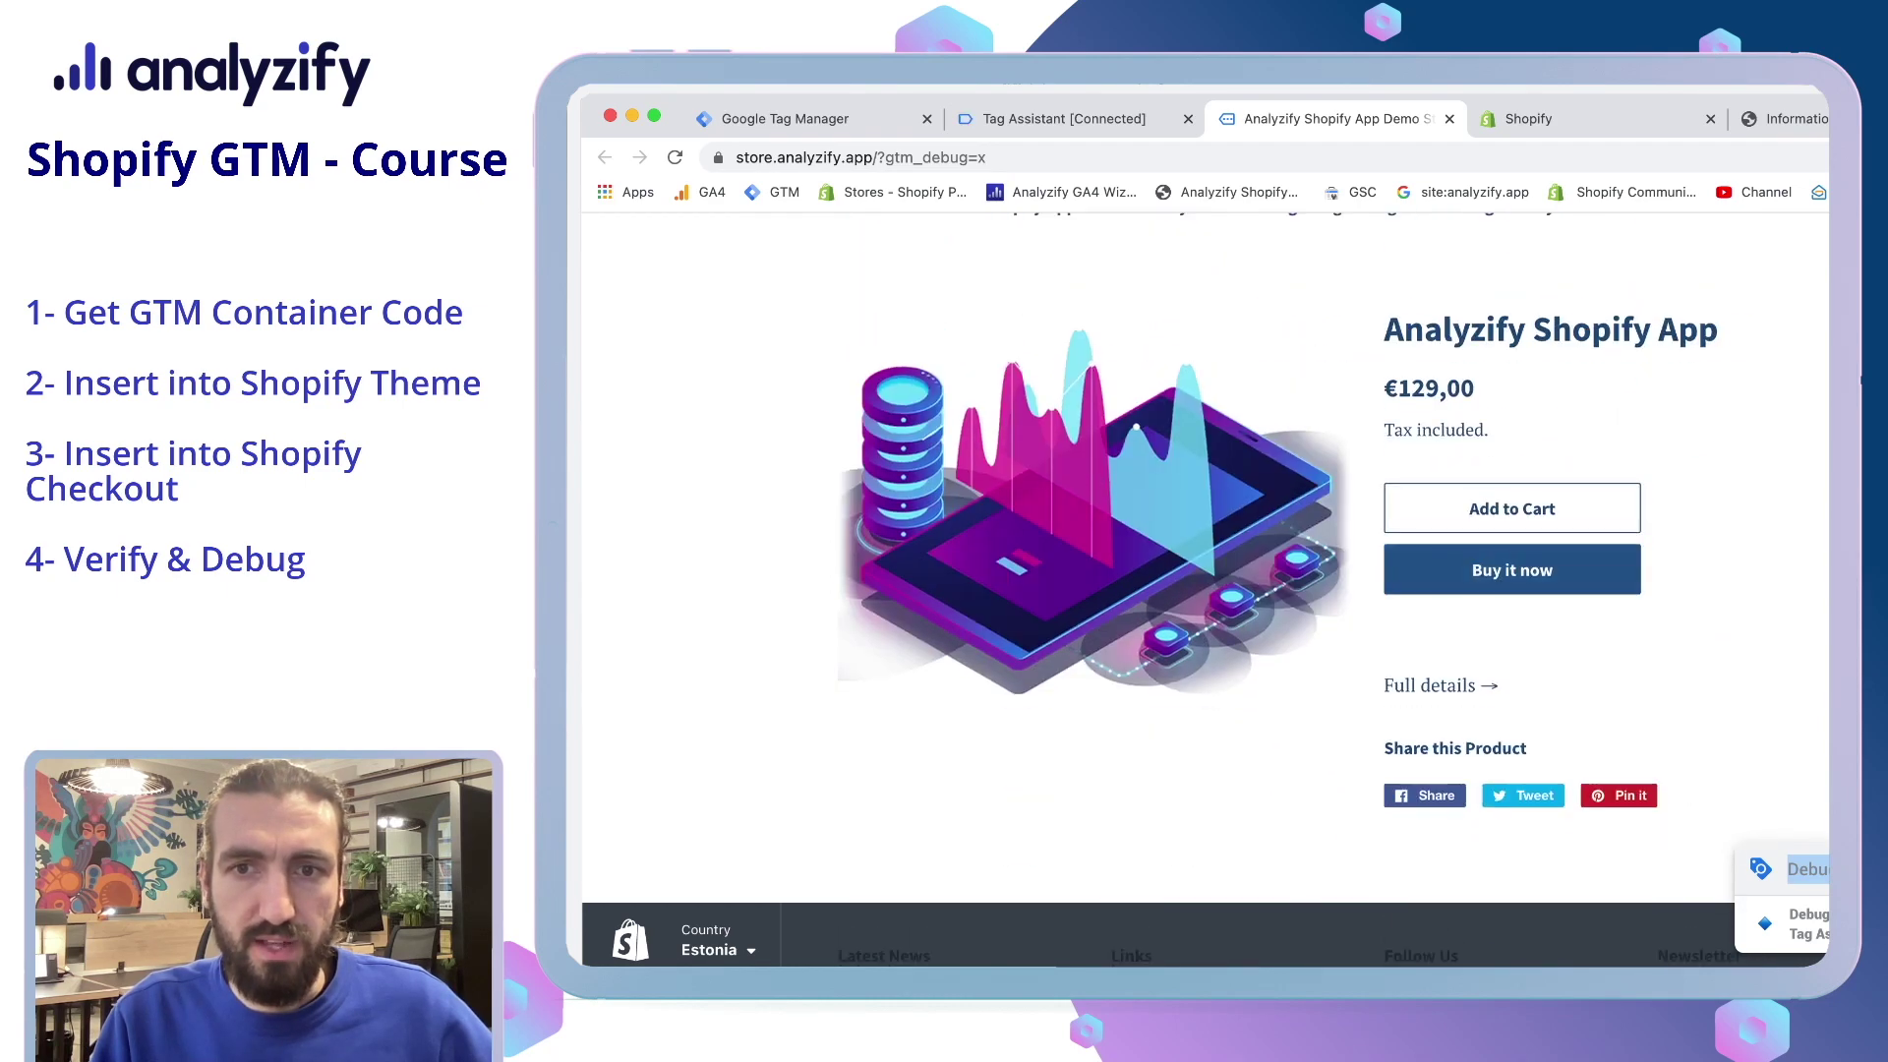
{"action": "scroll", "coordinate": [1205, 590], "scroll_direction": "down", "scroll_amount": 3}
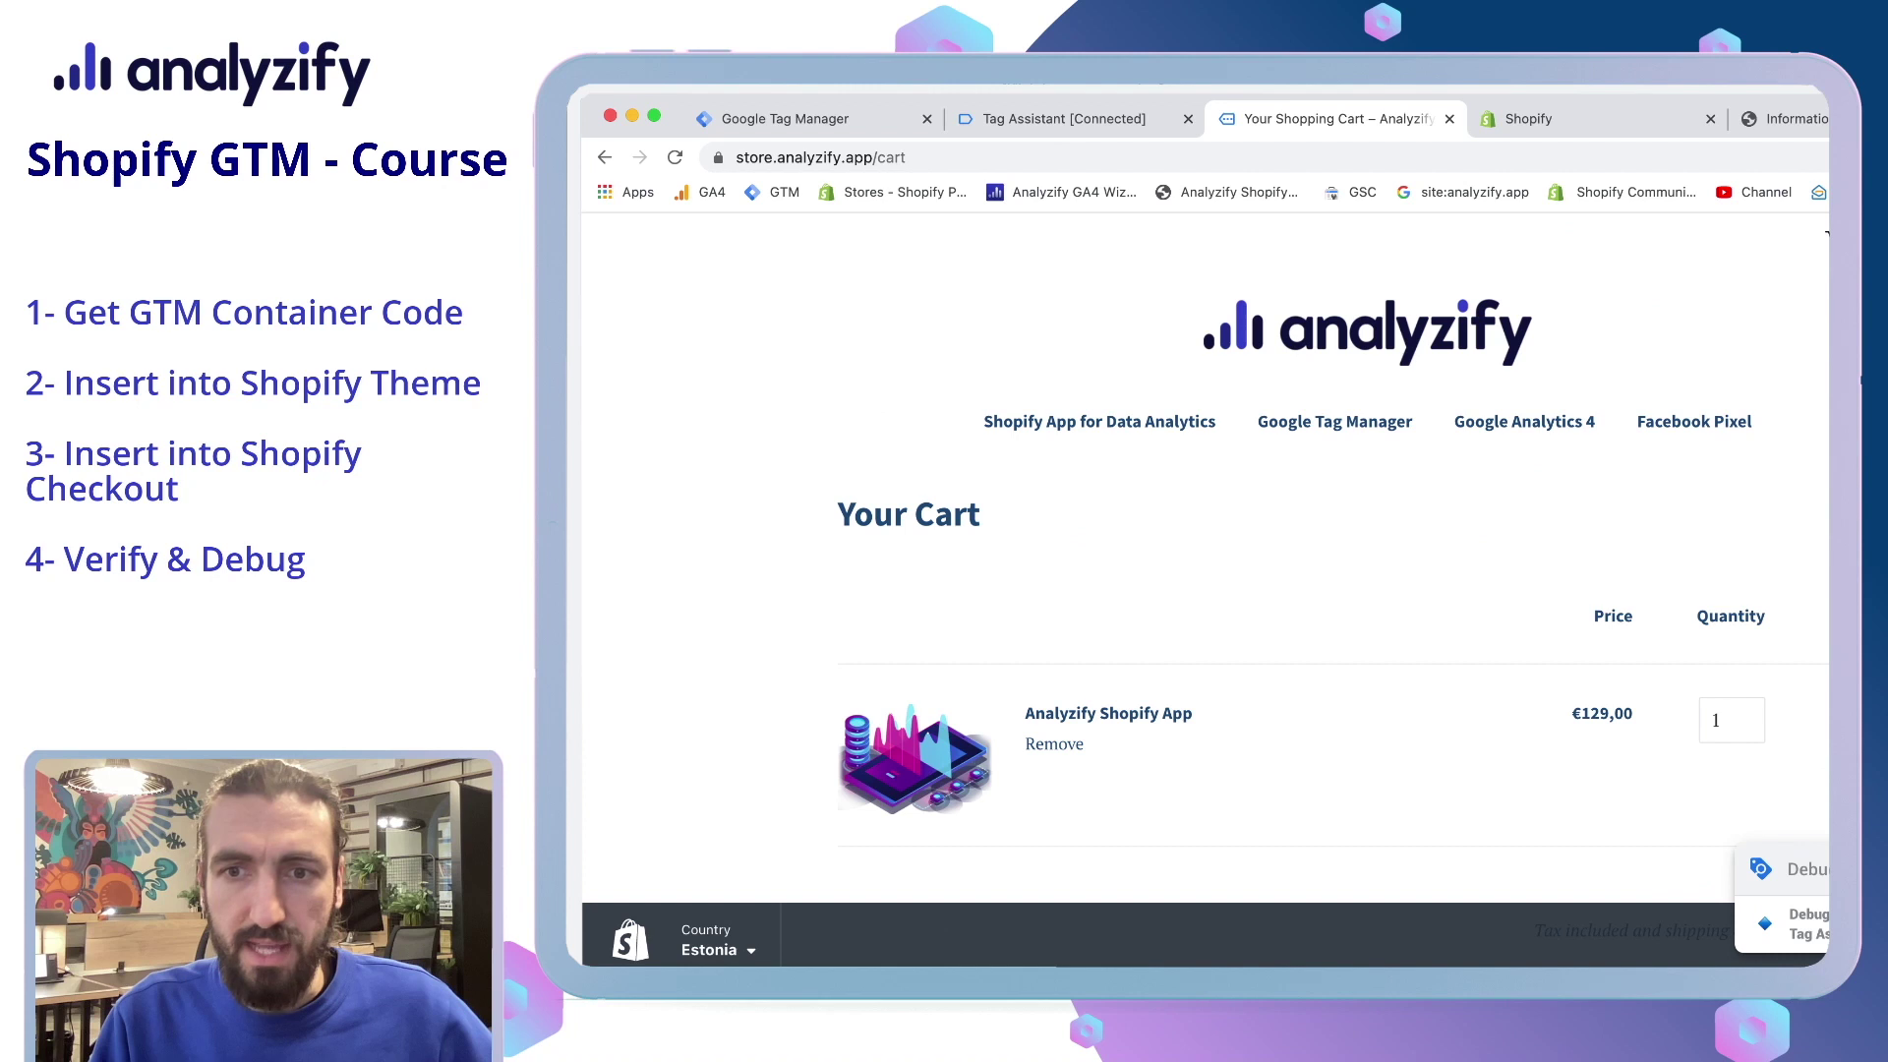
{"action": "double_click", "coordinate": [1808, 870]}
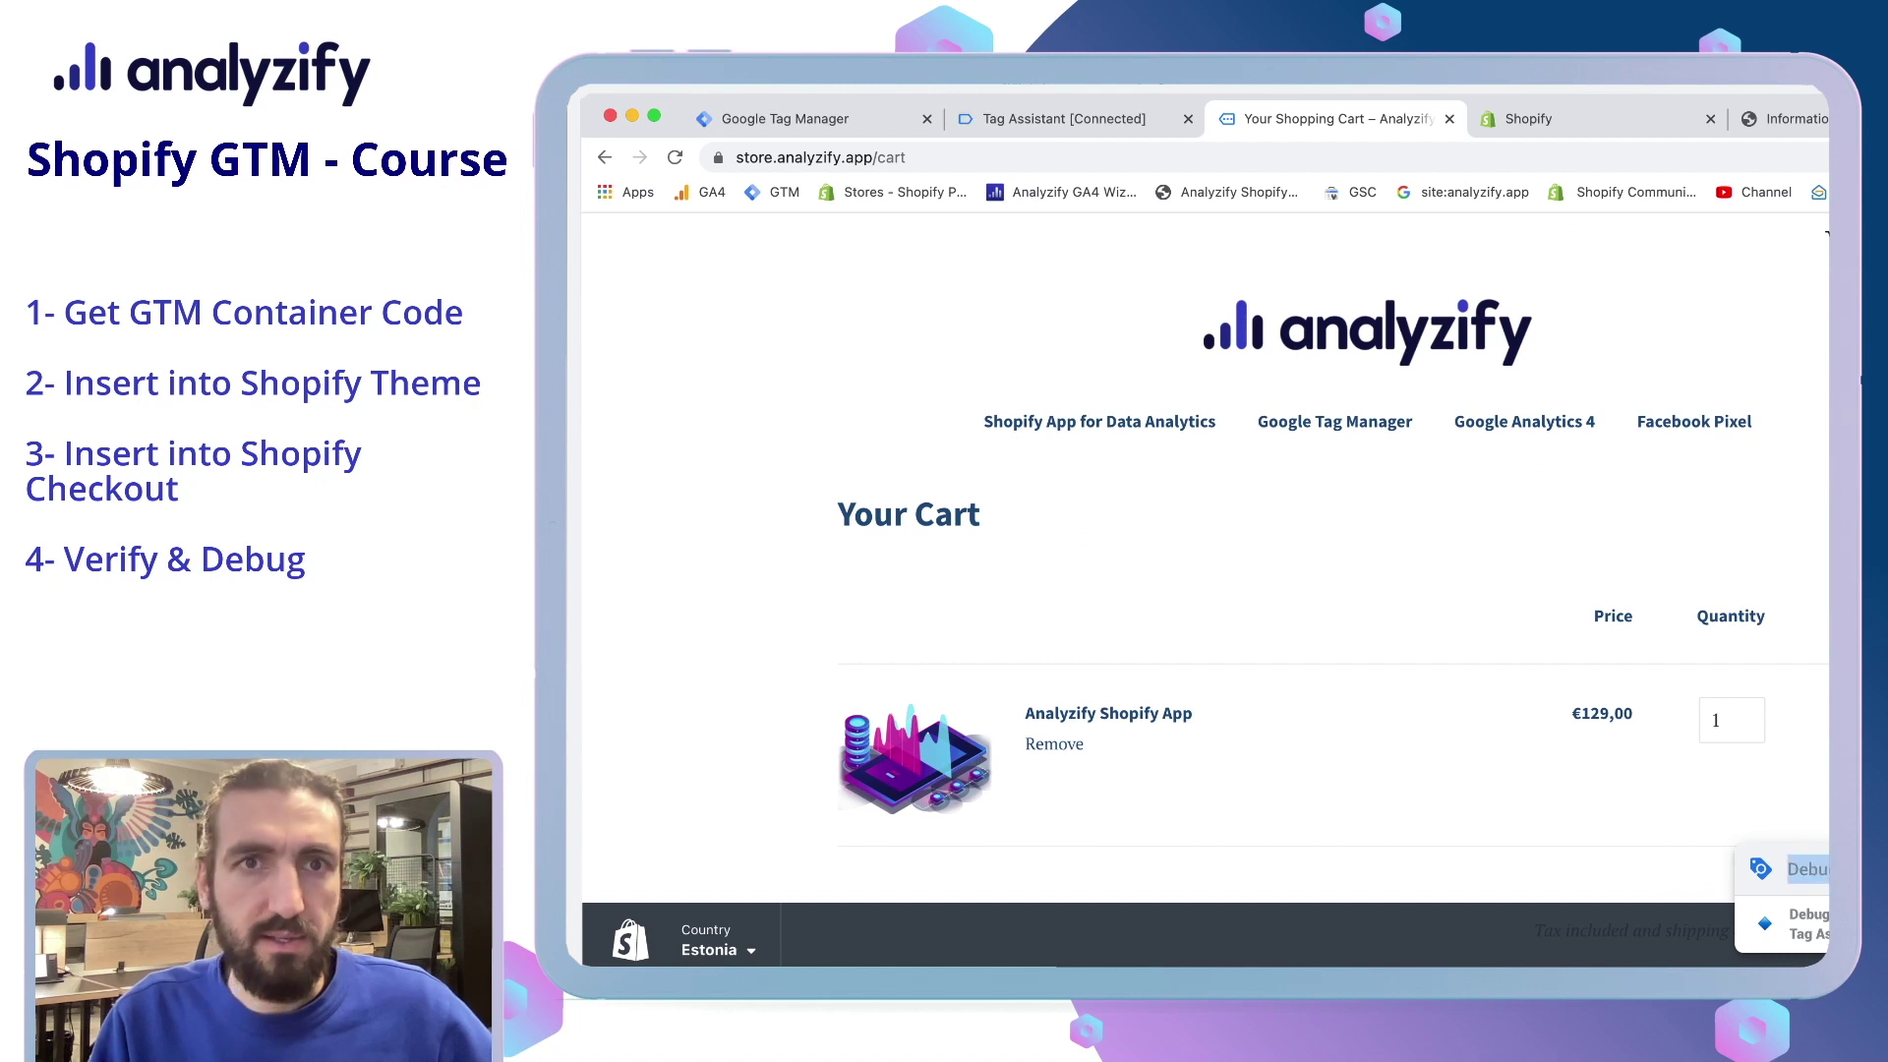
Step: Dismiss the connection dialog in Tag Assistant and inspect the container output for the Analyzify Shopify App page
{"action": "left_click", "coordinate": [1089, 118]}
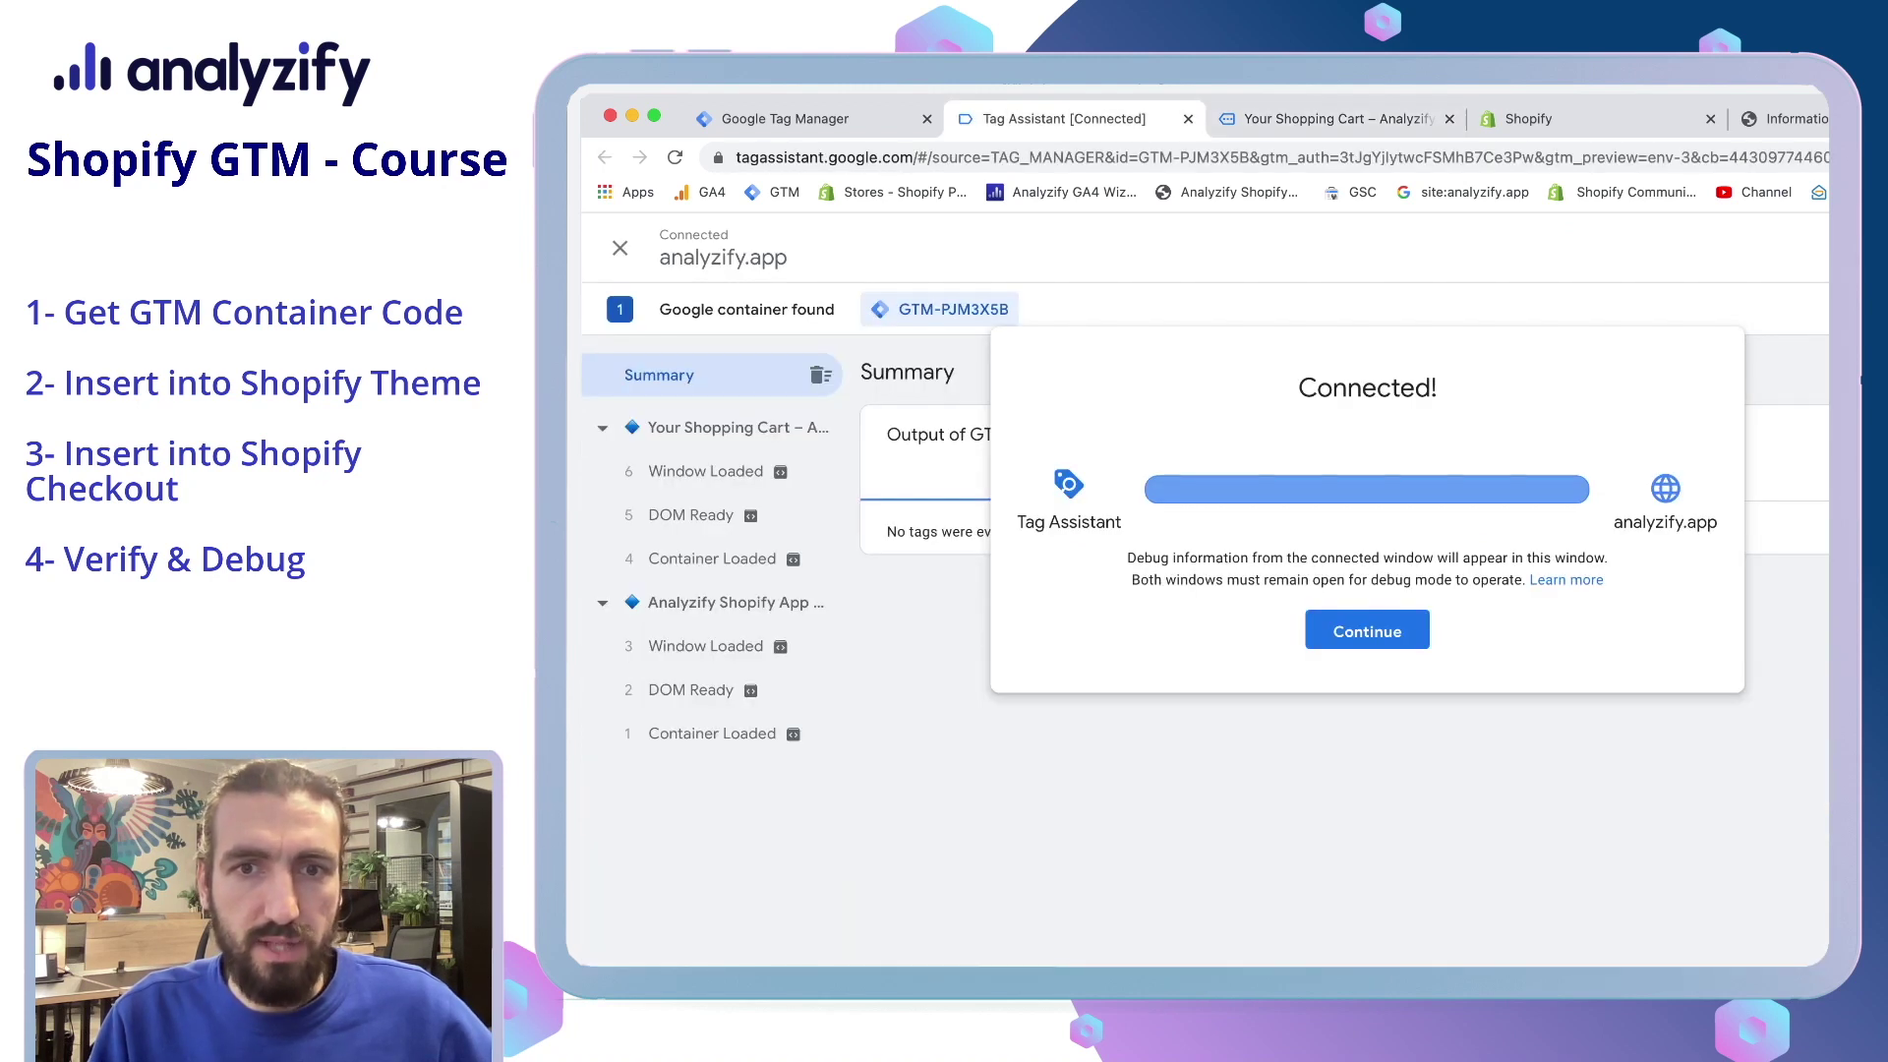
{"action": "key", "text": "Return"}
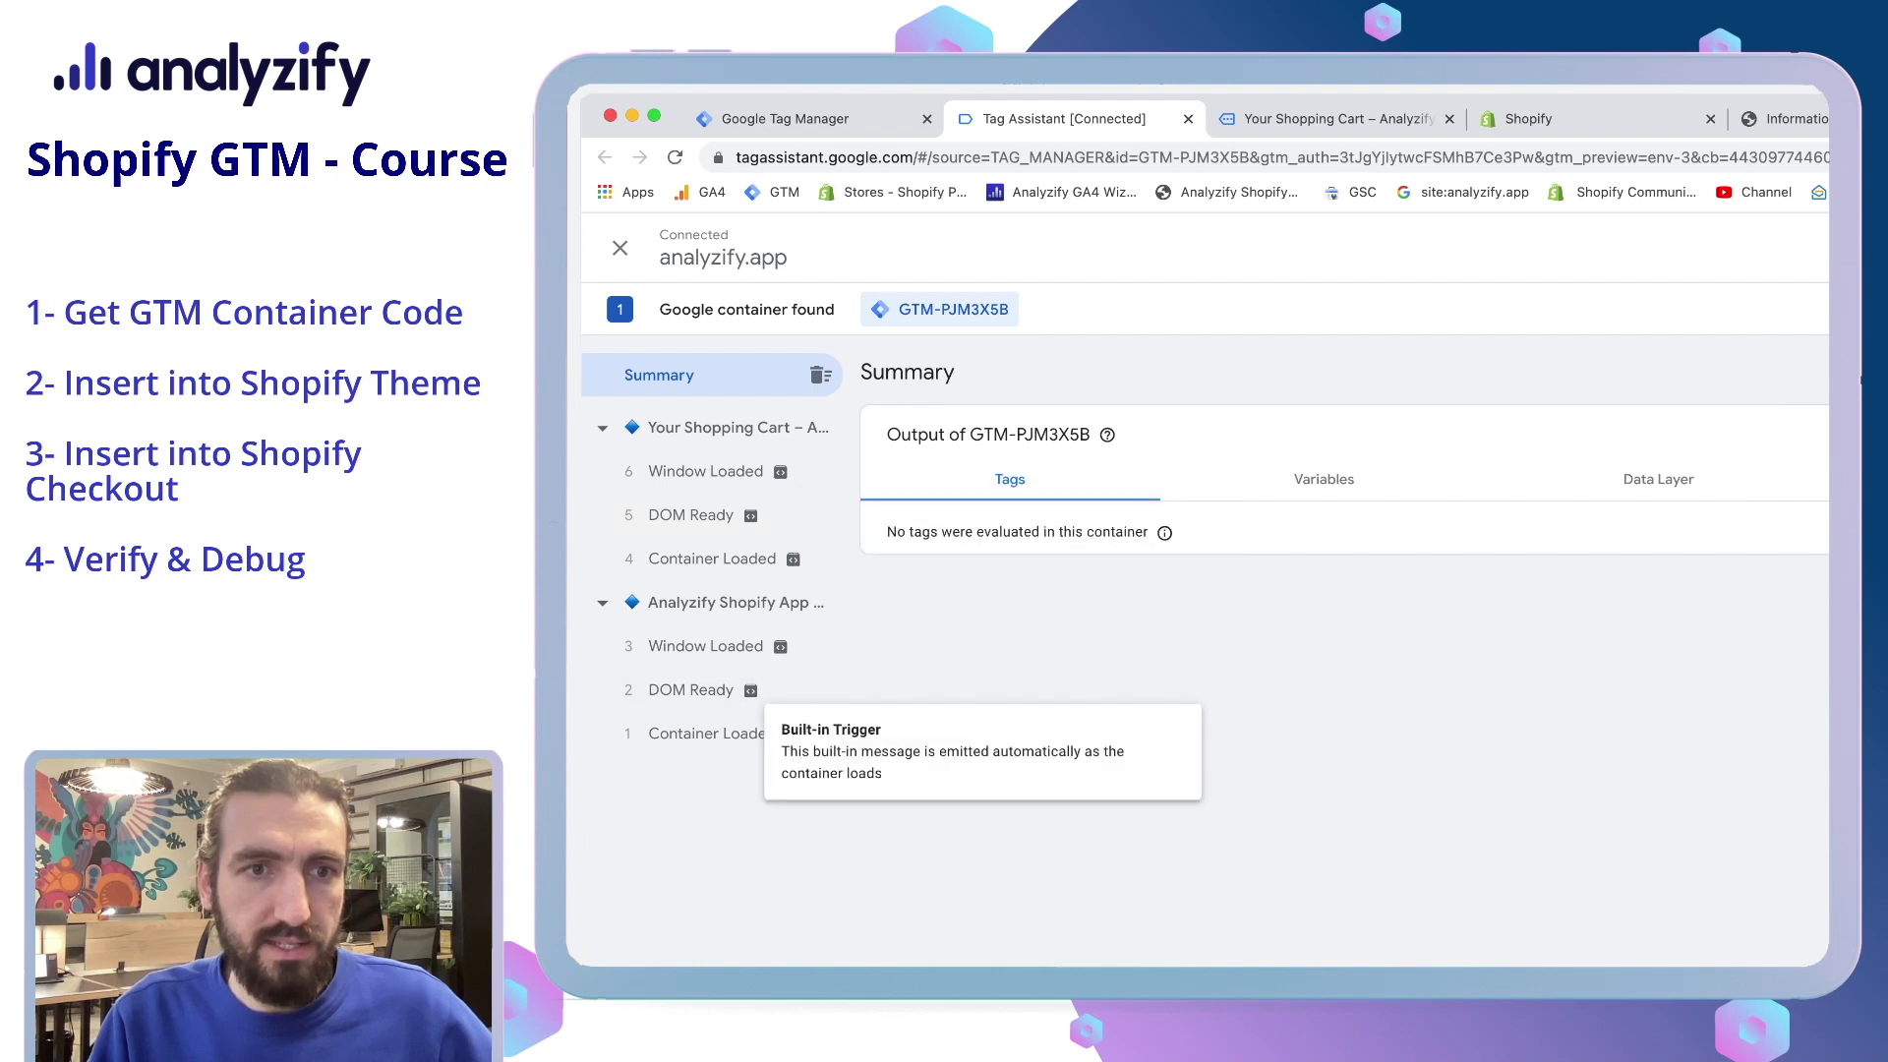
{"action": "left_click", "coordinate": [734, 602]}
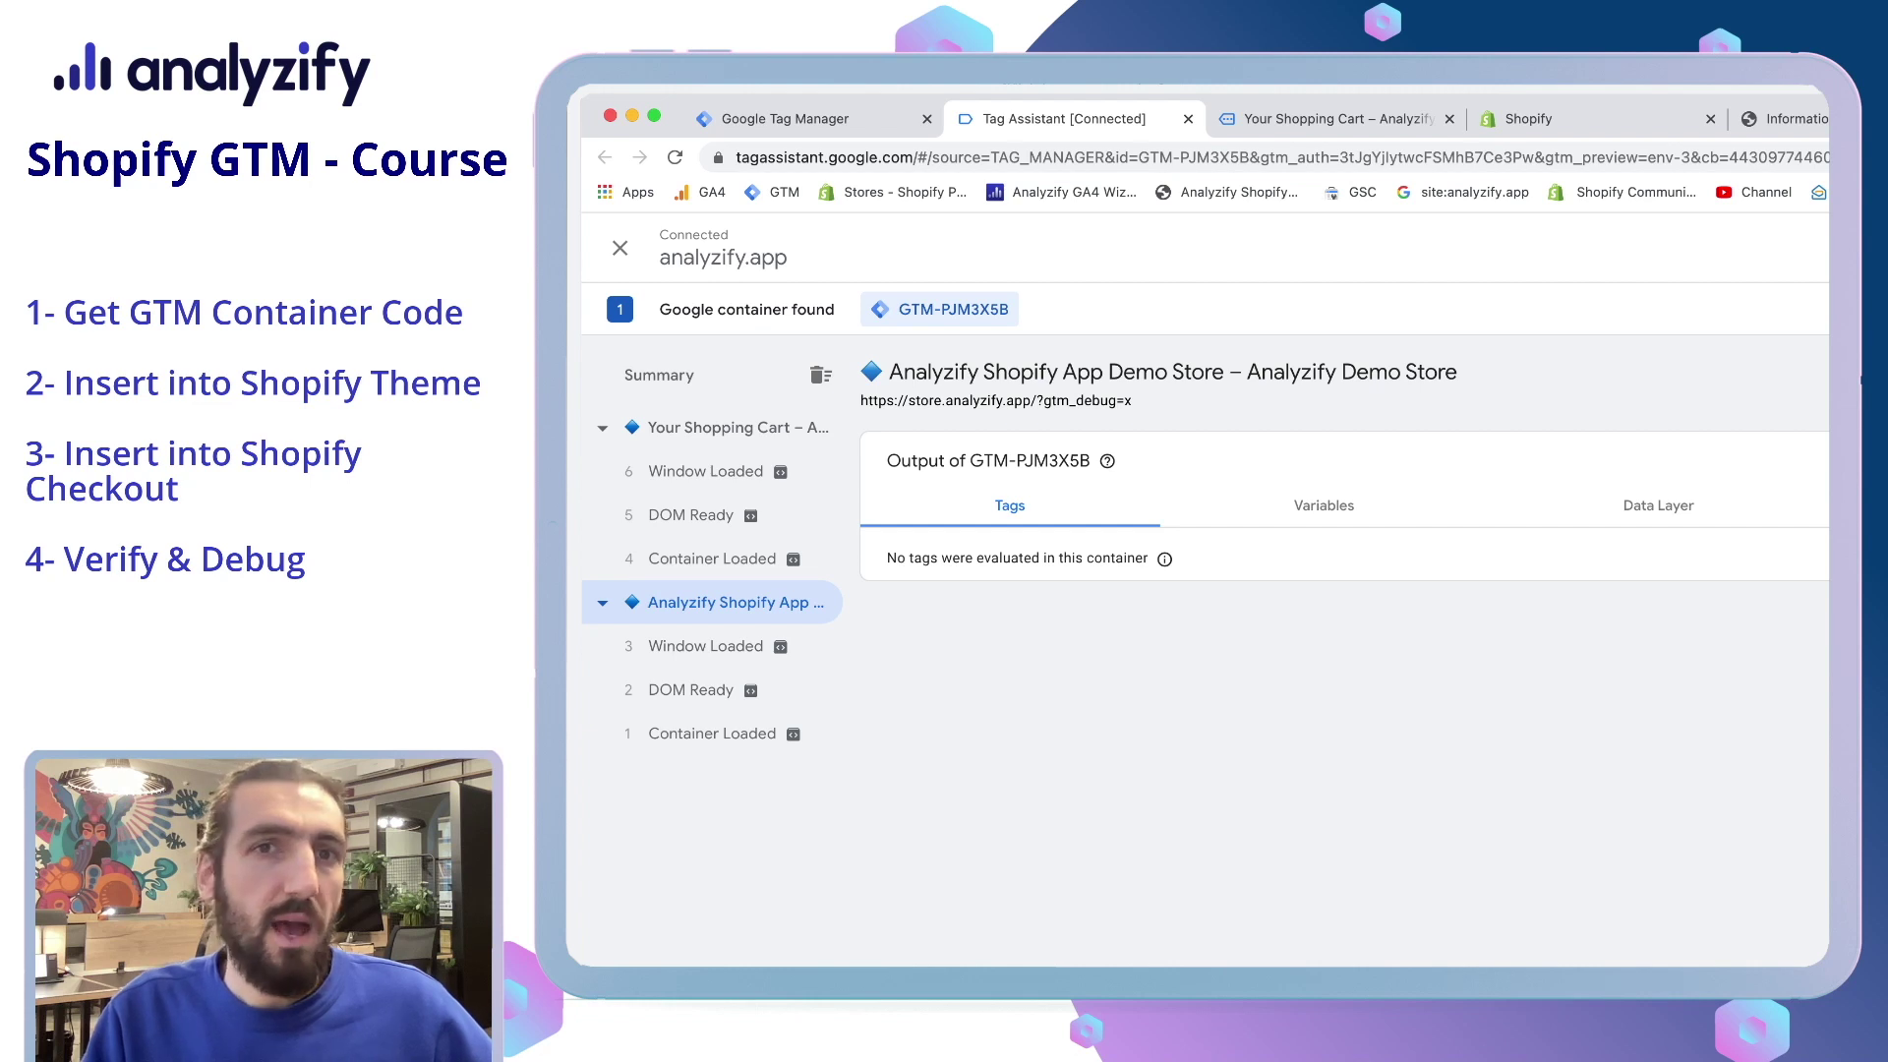
Step: Return to the shopping cart in the debug session and proceed to the checkout's contact information page
{"action": "left_click", "coordinate": [1335, 118]}
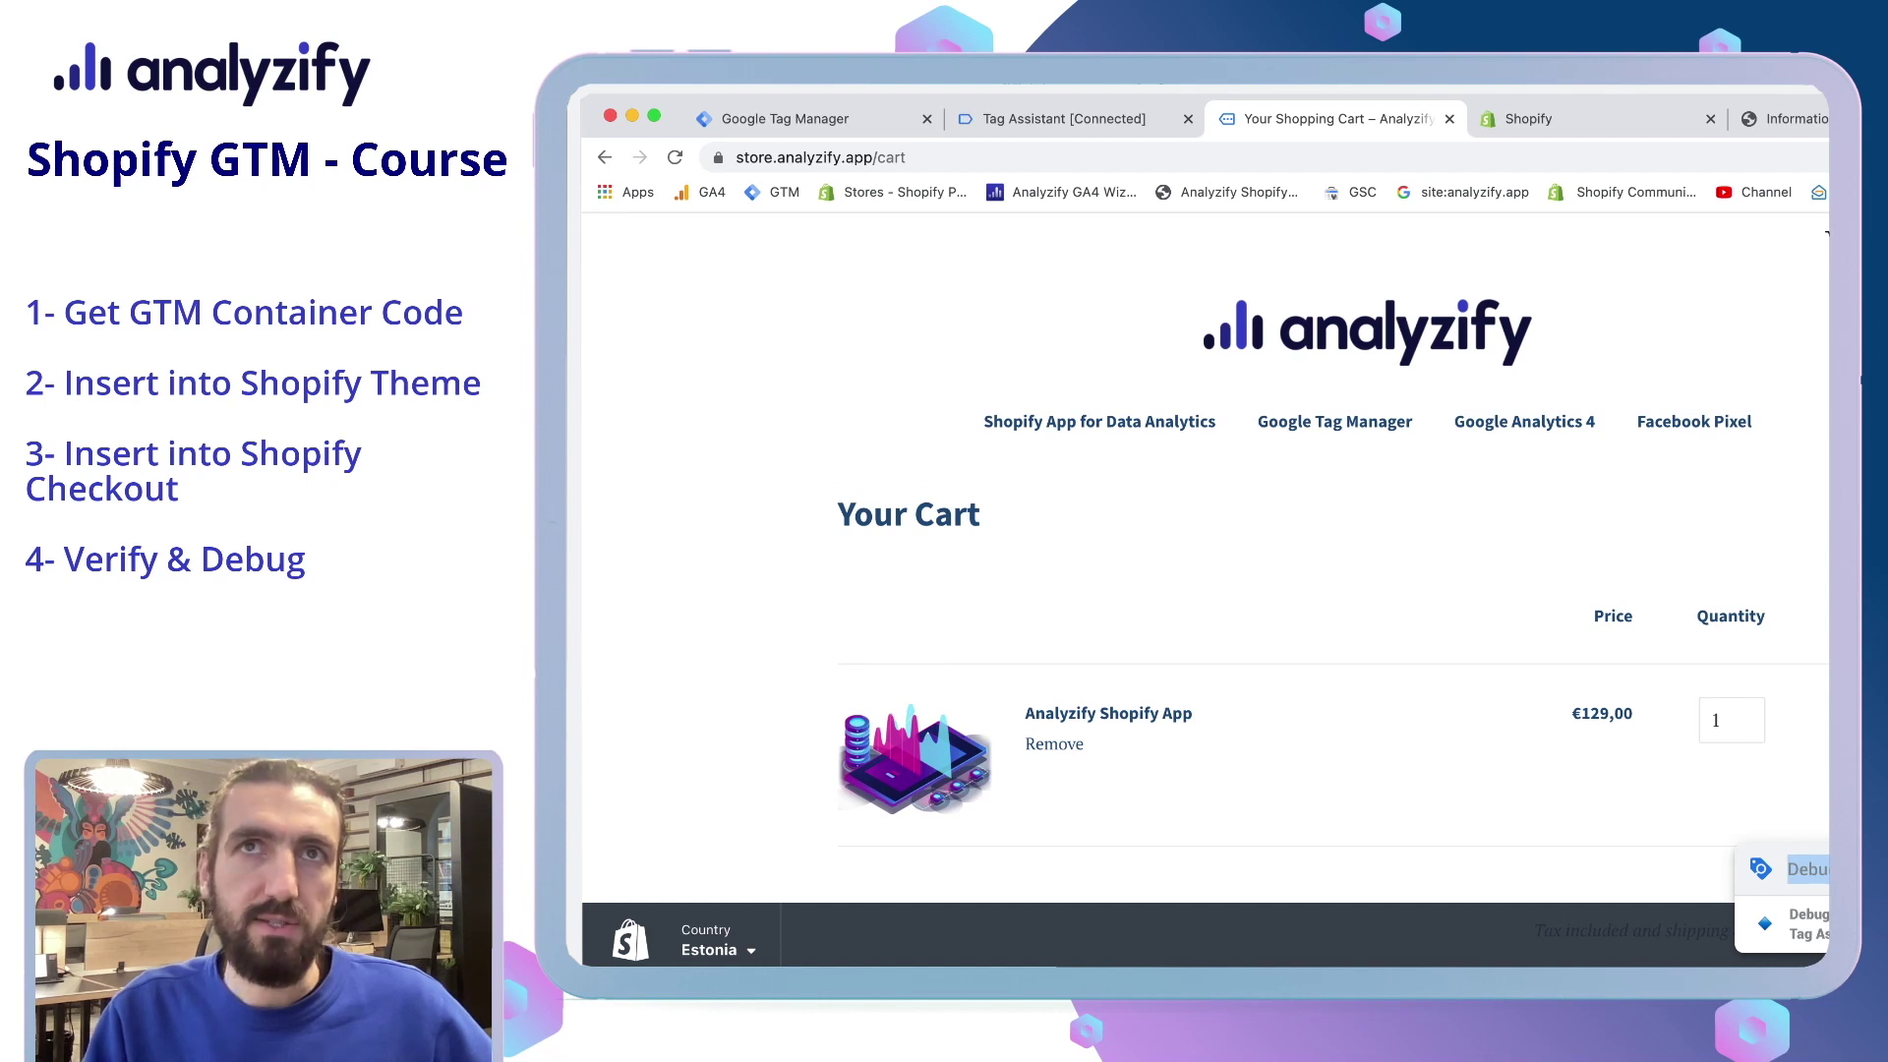
{"action": "scroll", "coordinate": [1205, 590], "scroll_direction": "down", "scroll_amount": 5}
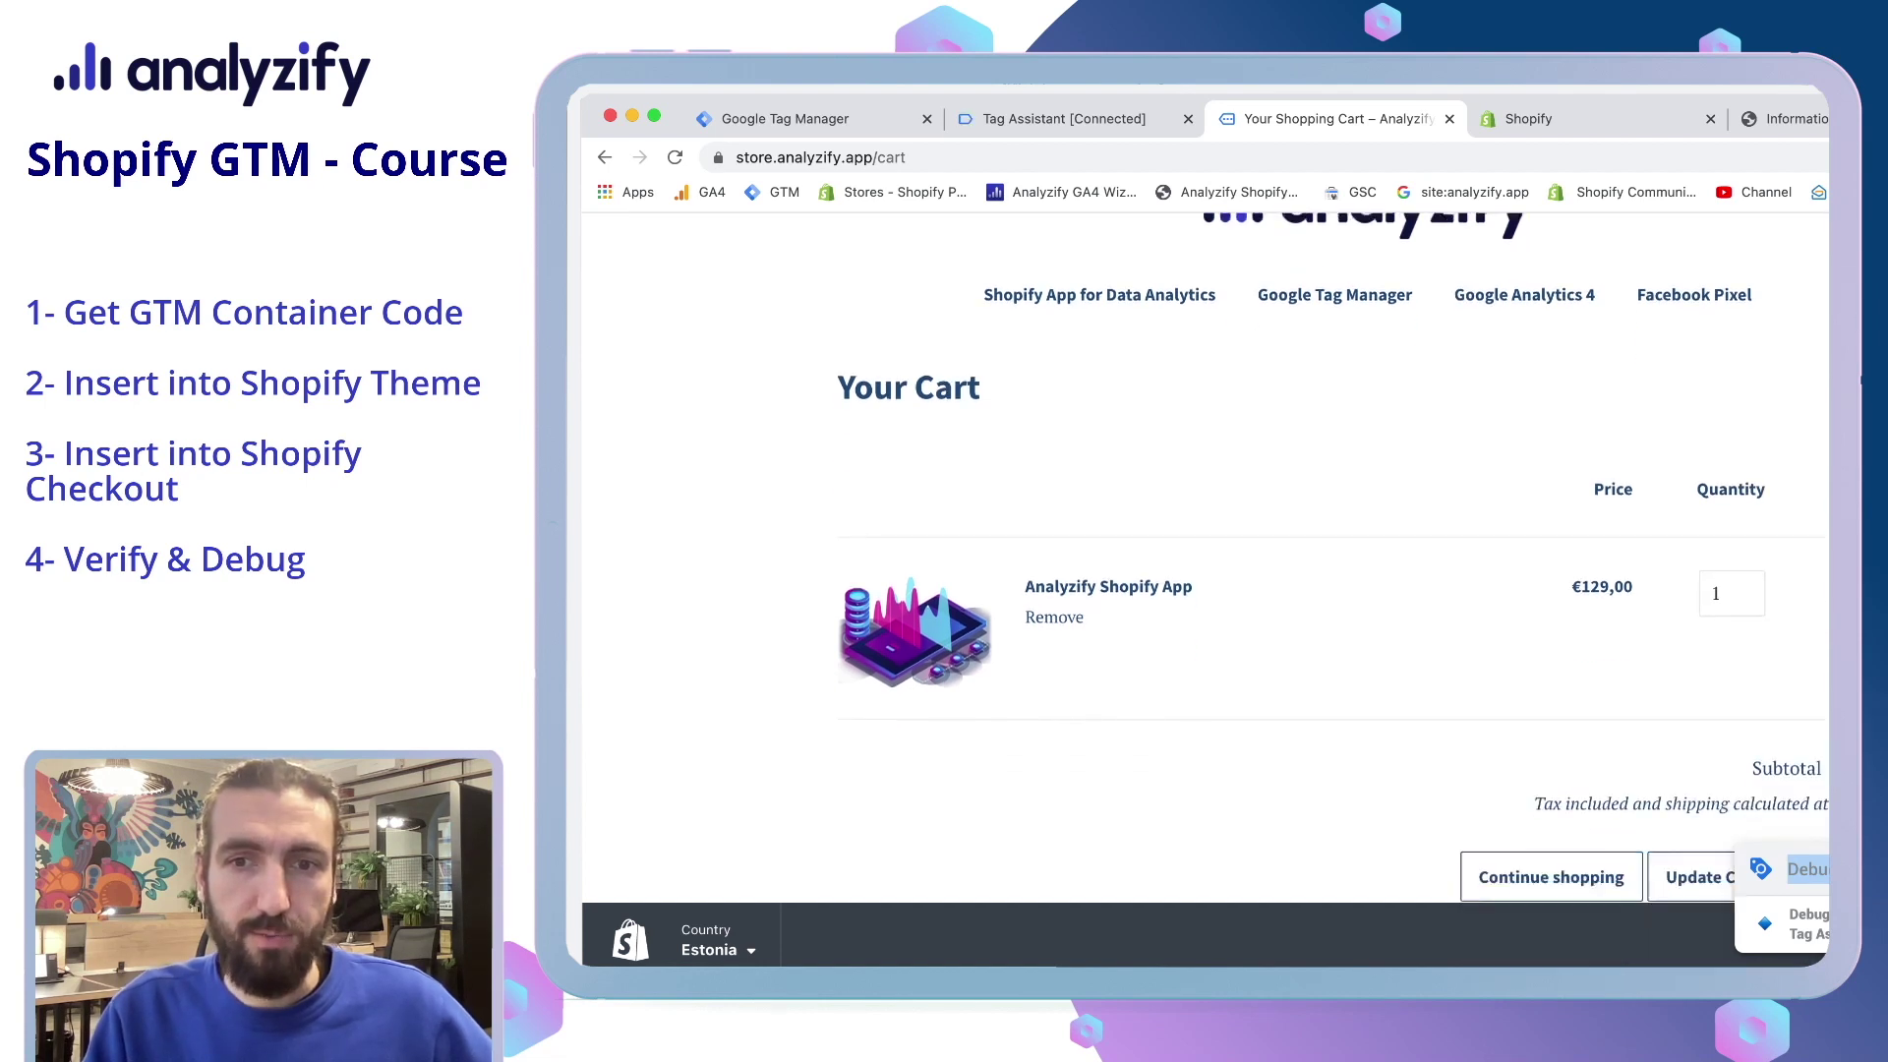
{"action": "left_click", "coordinate": [1812, 508]}
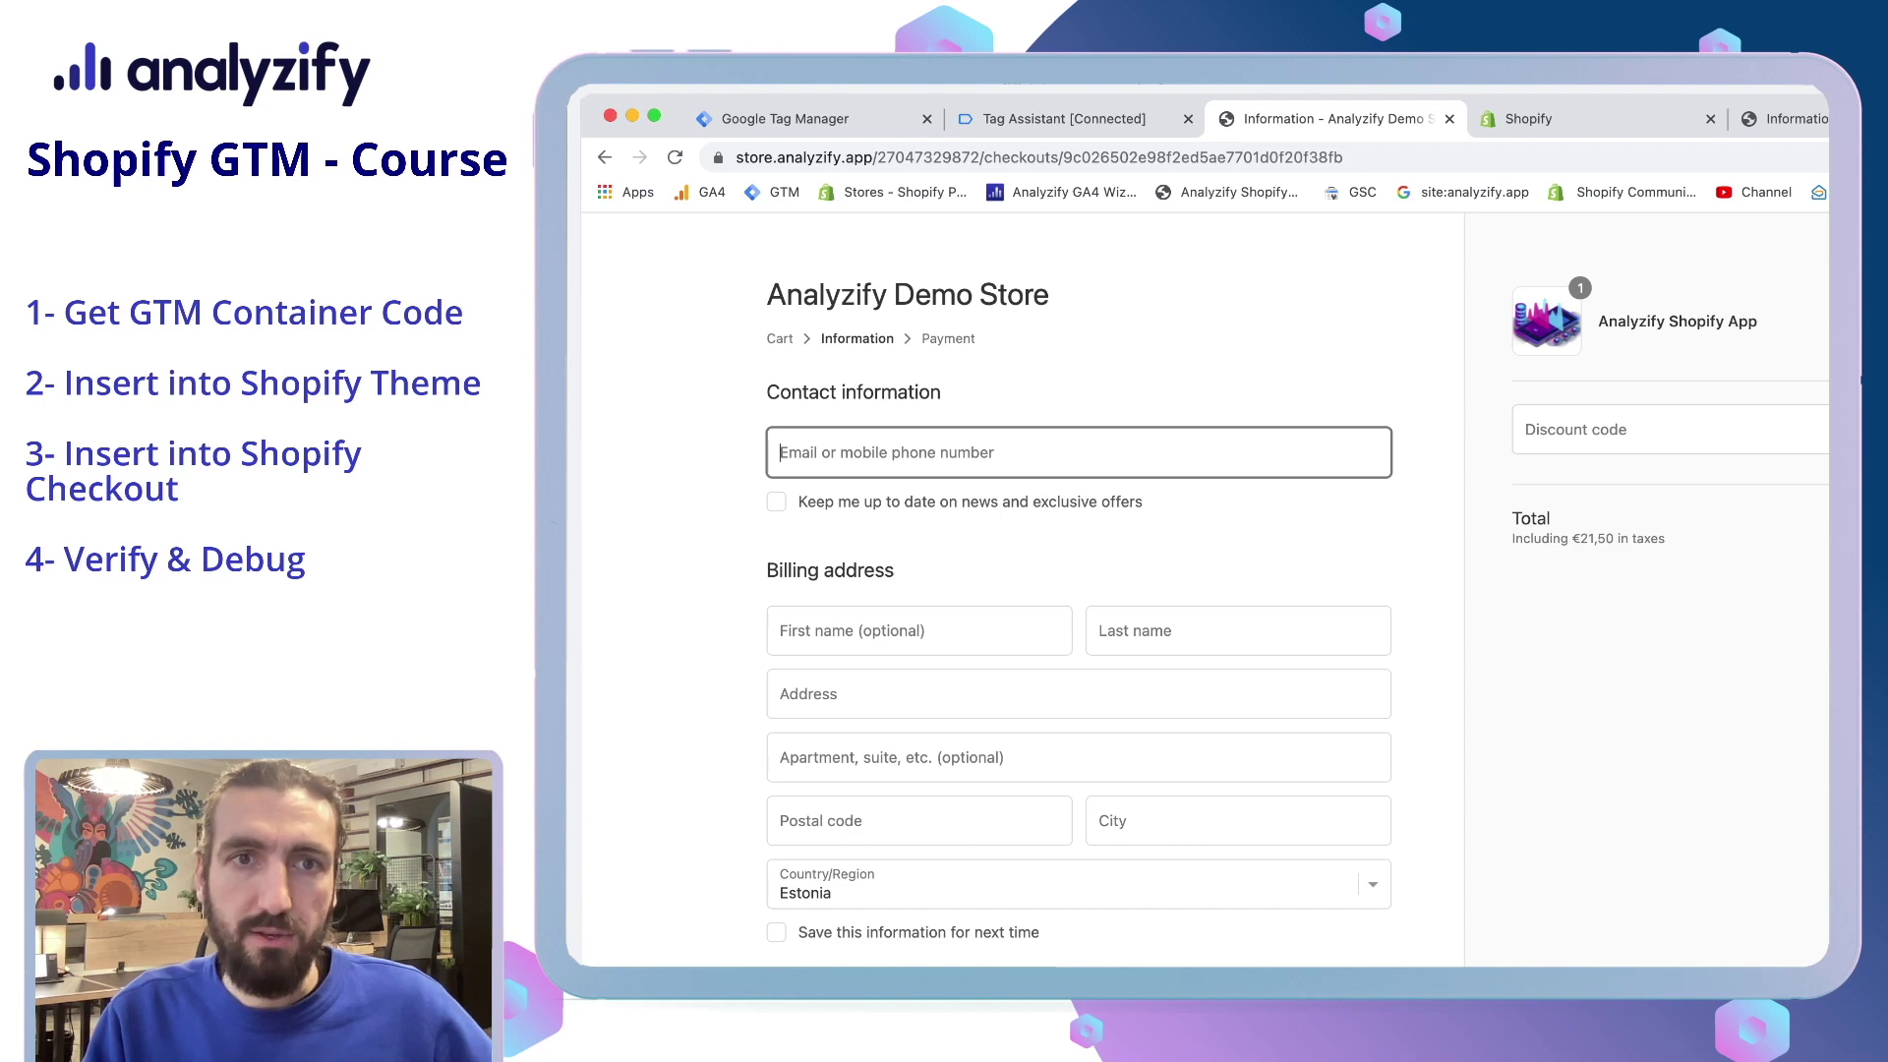
{"action": "scroll", "coordinate": [1023, 590], "scroll_direction": "down", "scroll_amount": 3}
{"action": "scroll", "coordinate": [1023, 590], "scroll_direction": "up", "scroll_amount": 3}
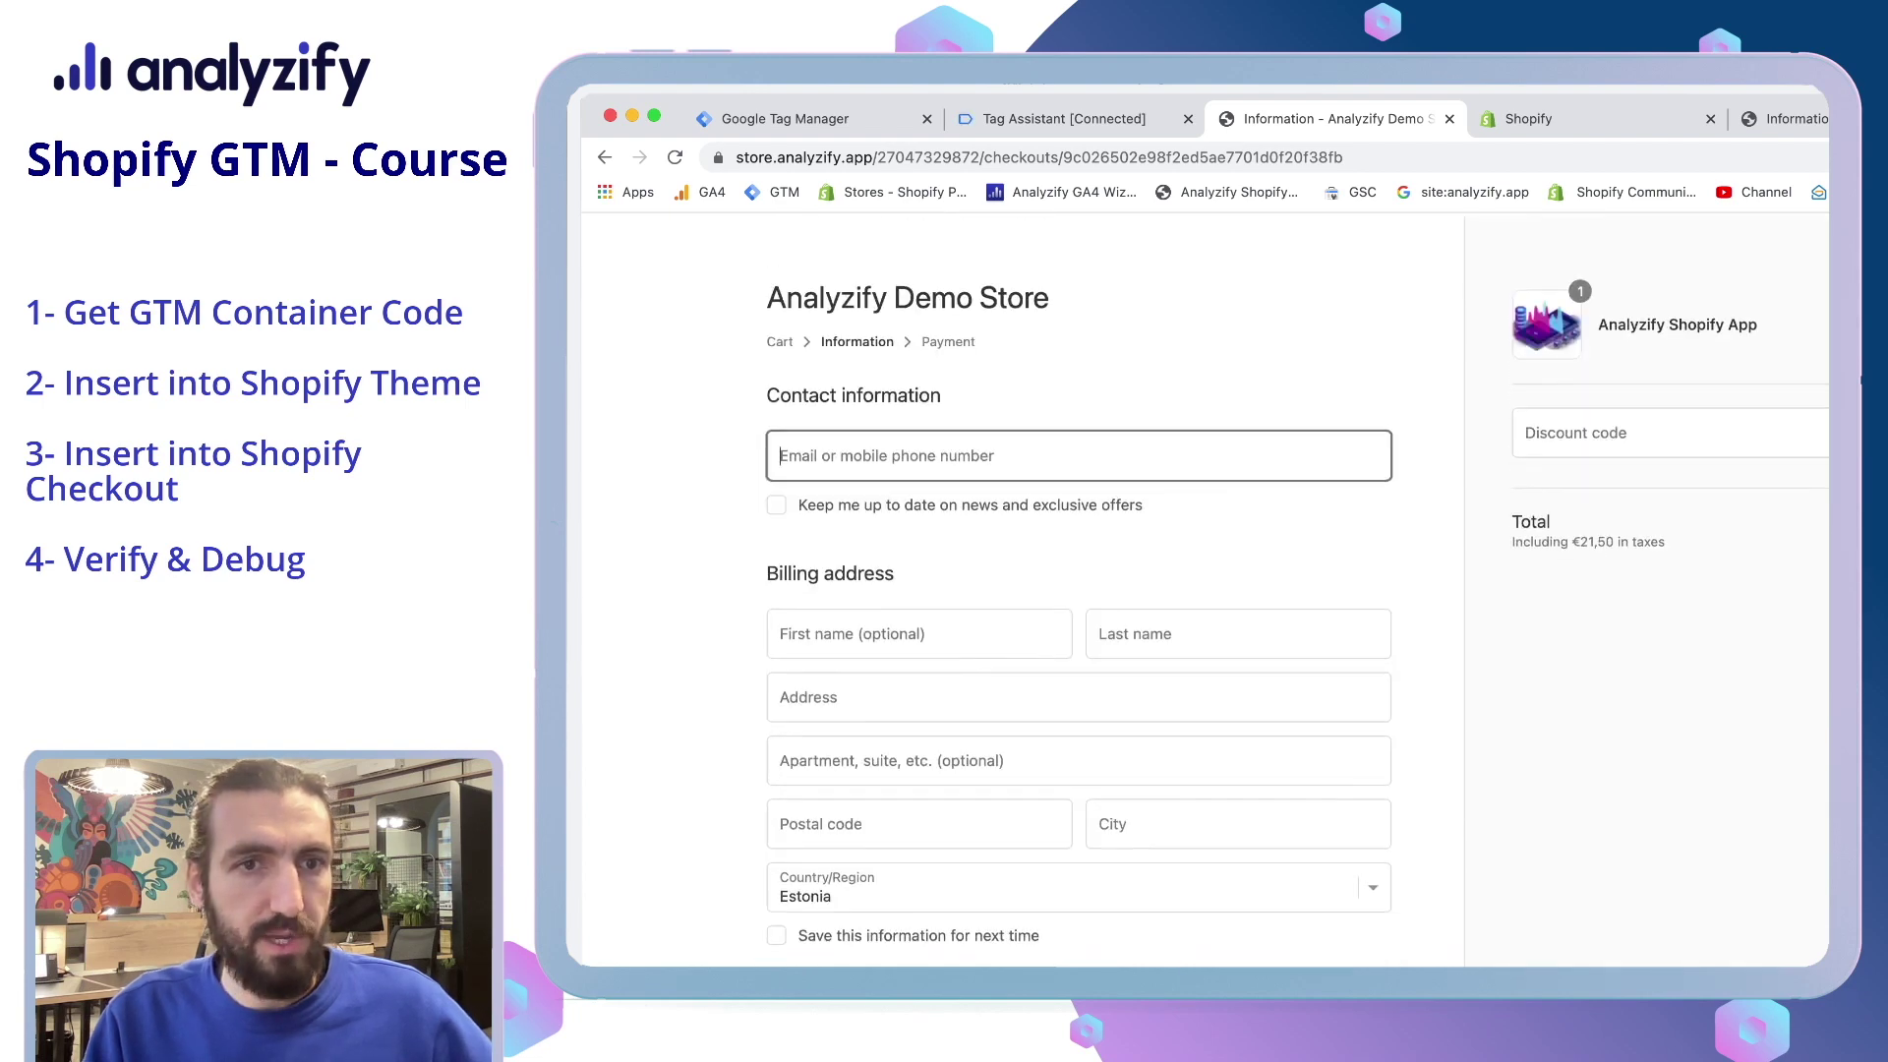
Step: Fill in the contact e-mail and billing address with the saved test details, and continue to payment
{"action": "key", "text": "Down"}
{"action": "key", "text": "Return"}
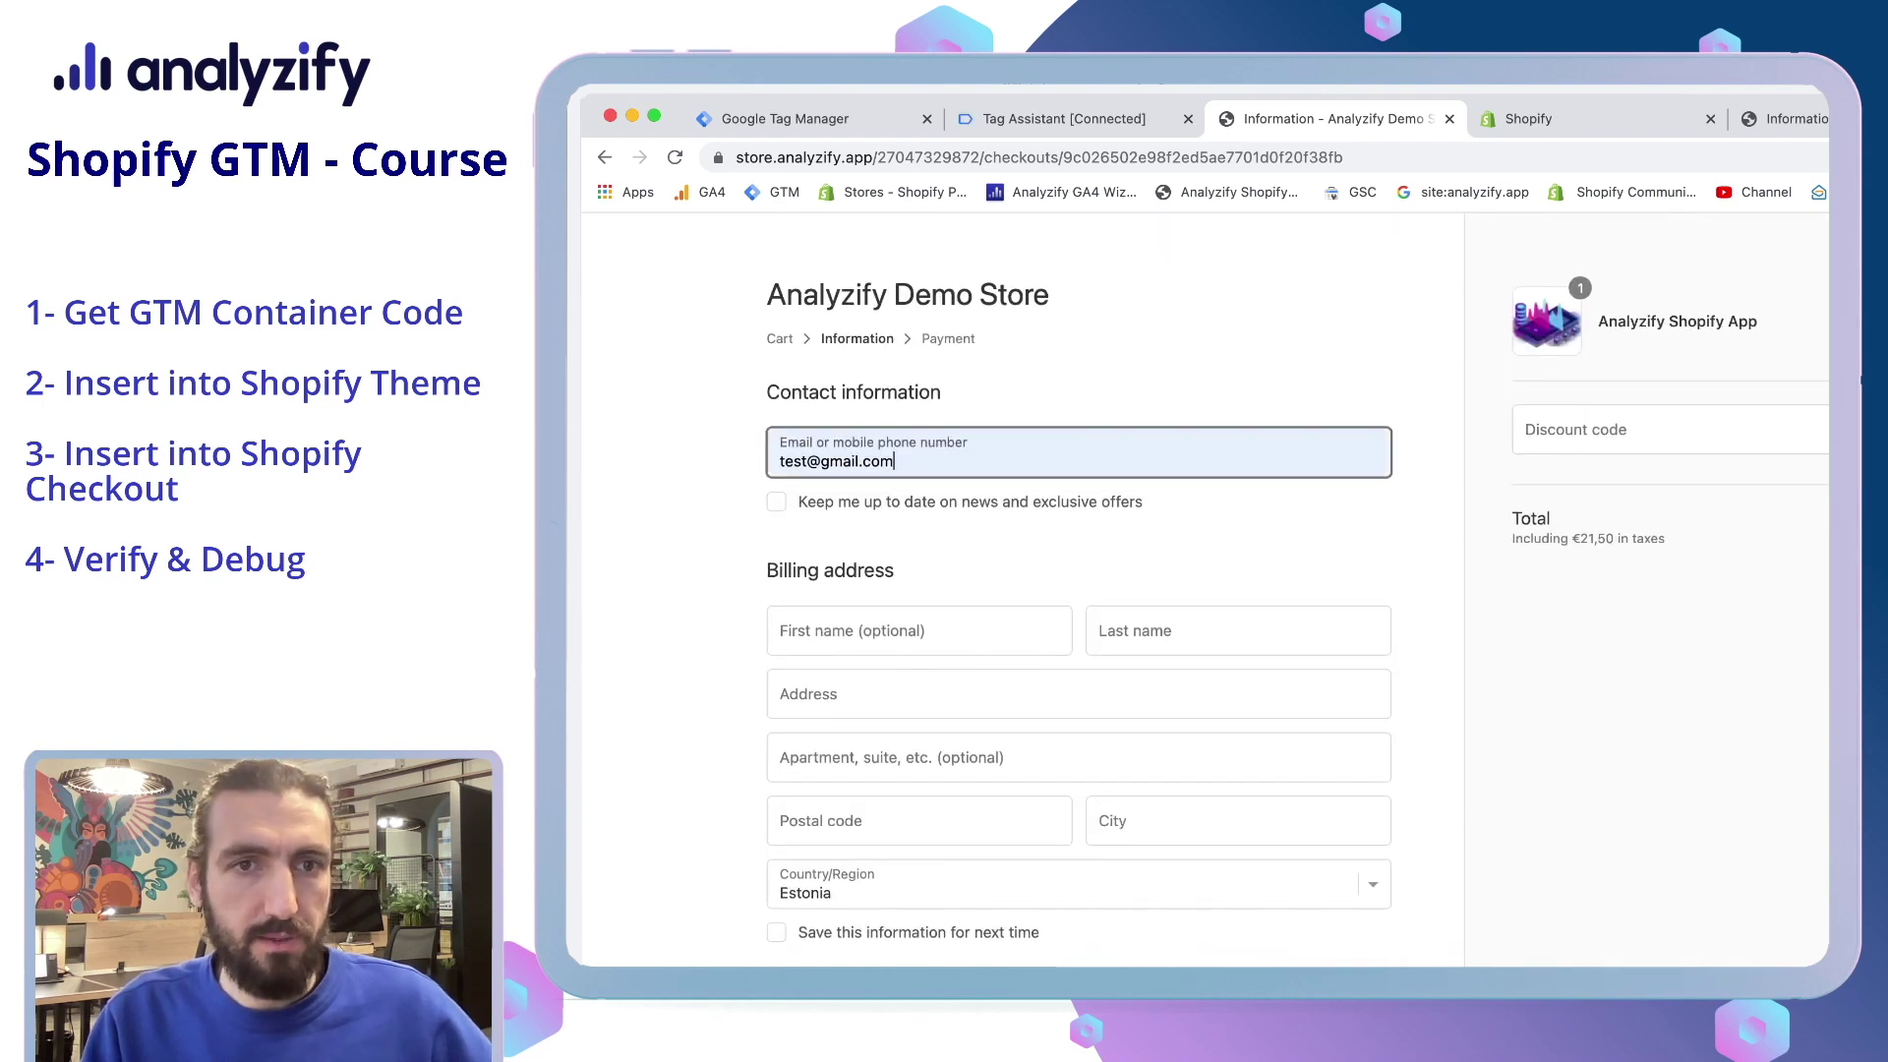
{"action": "scroll", "coordinate": [1023, 590], "scroll_direction": "down", "scroll_amount": 3}
{"action": "left_click", "coordinate": [918, 463]}
{"action": "key", "text": "Down"}
{"action": "key", "text": "Return"}
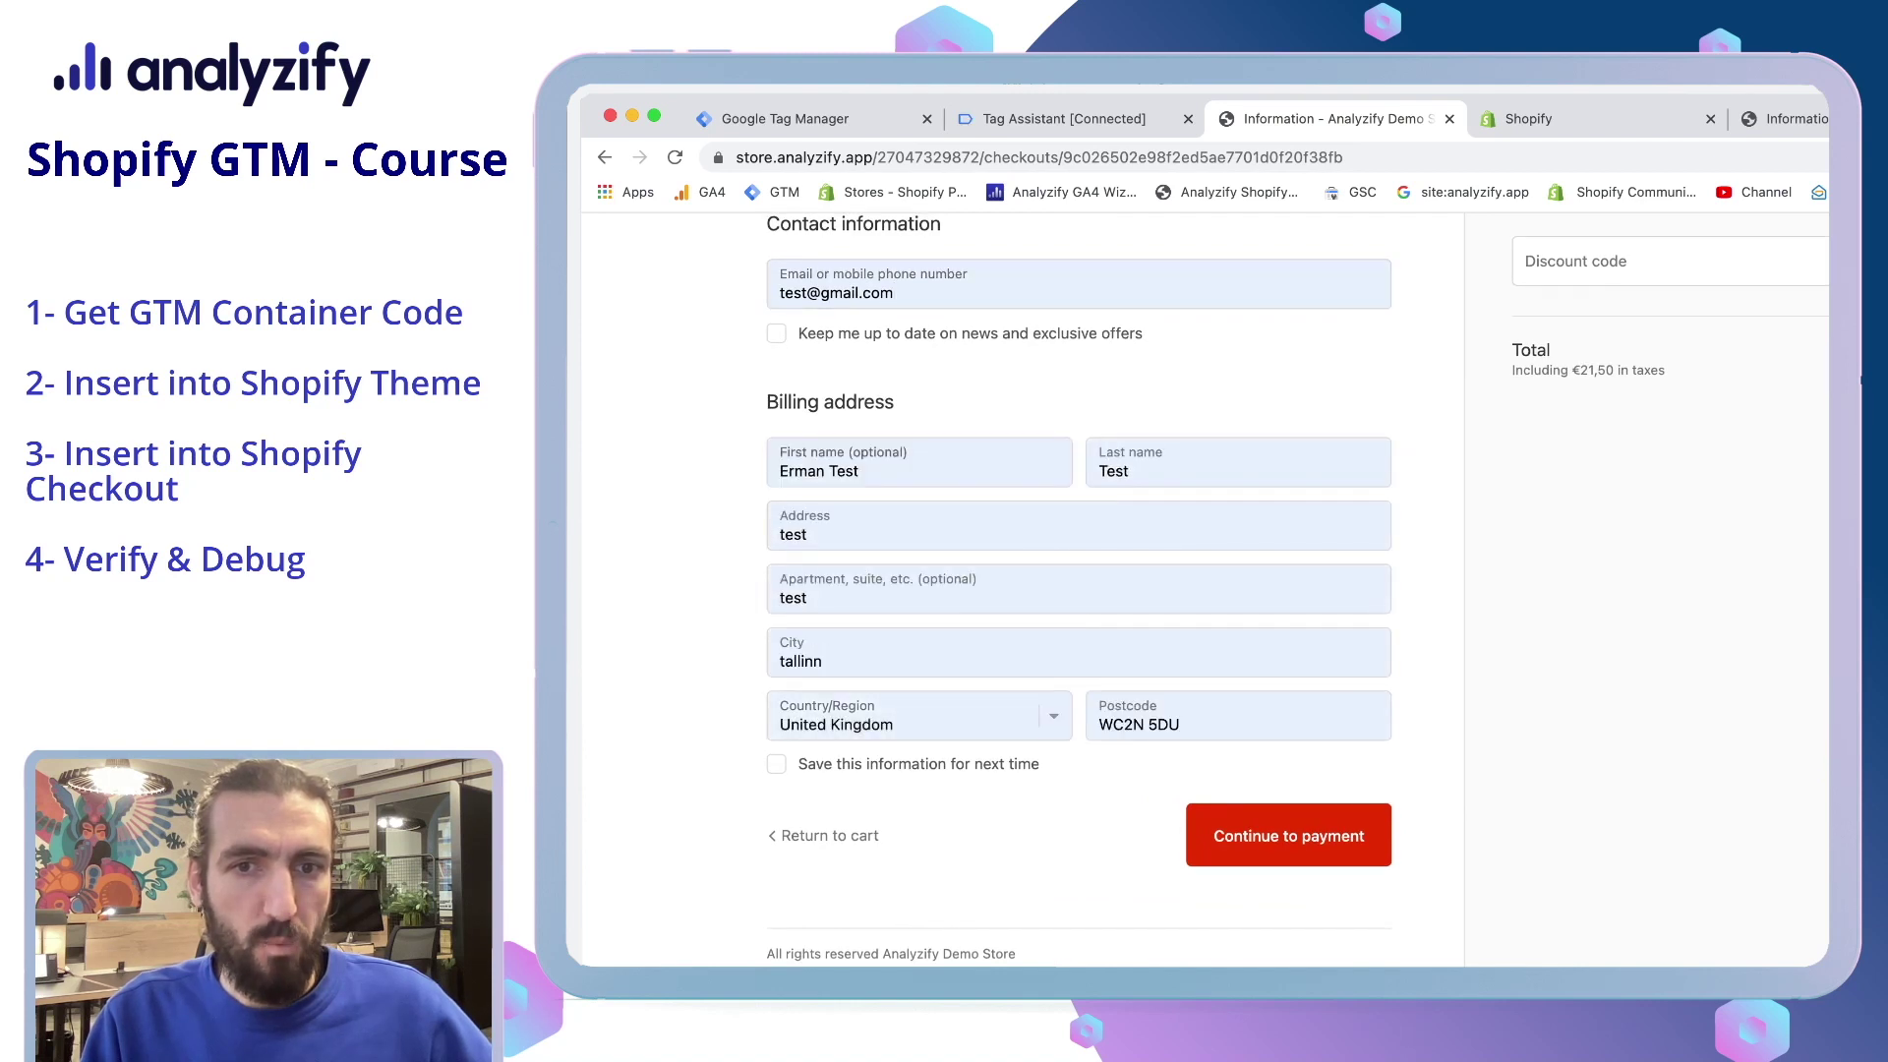
{"action": "left_click", "coordinate": [1288, 835]}
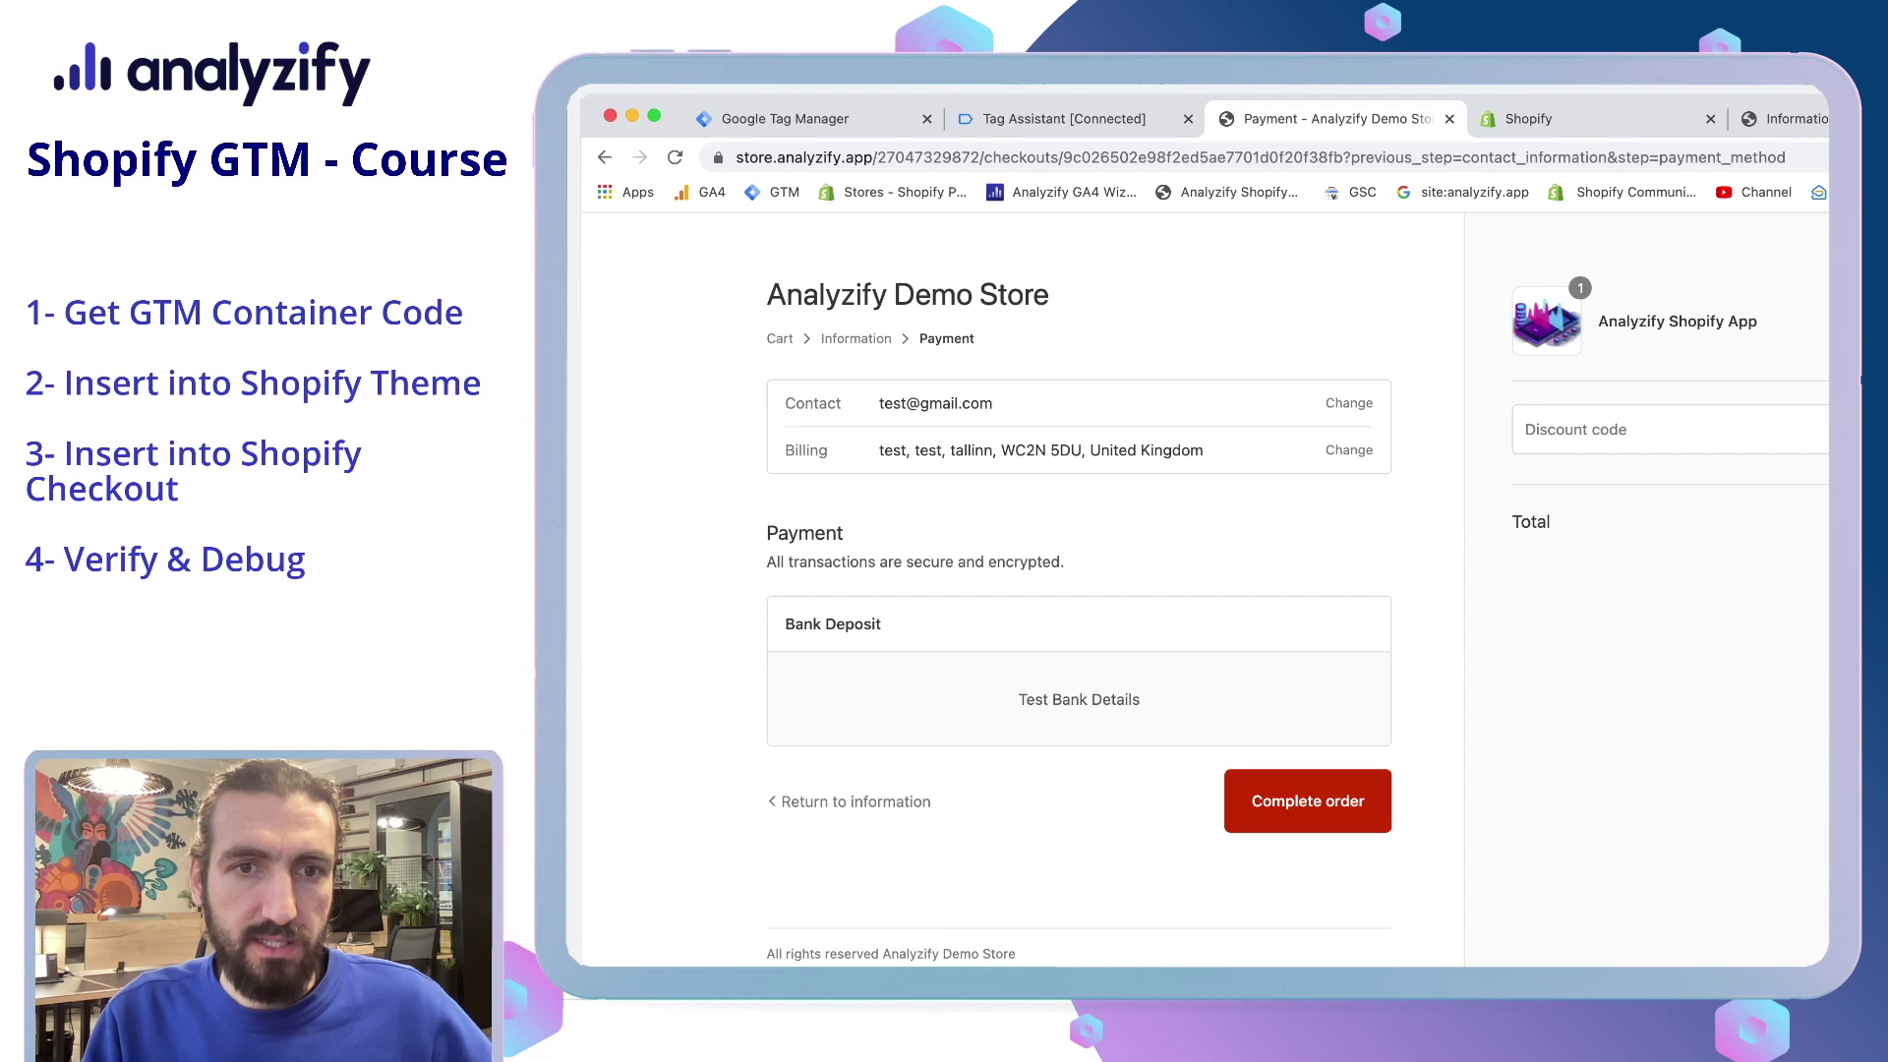
Step: Check the test bank details under Bank Deposit and complete the test order
{"action": "triple_click", "coordinate": [1069, 699]}
{"action": "triple_click", "coordinate": [1069, 699]}
{"action": "triple_click", "coordinate": [1114, 699]}
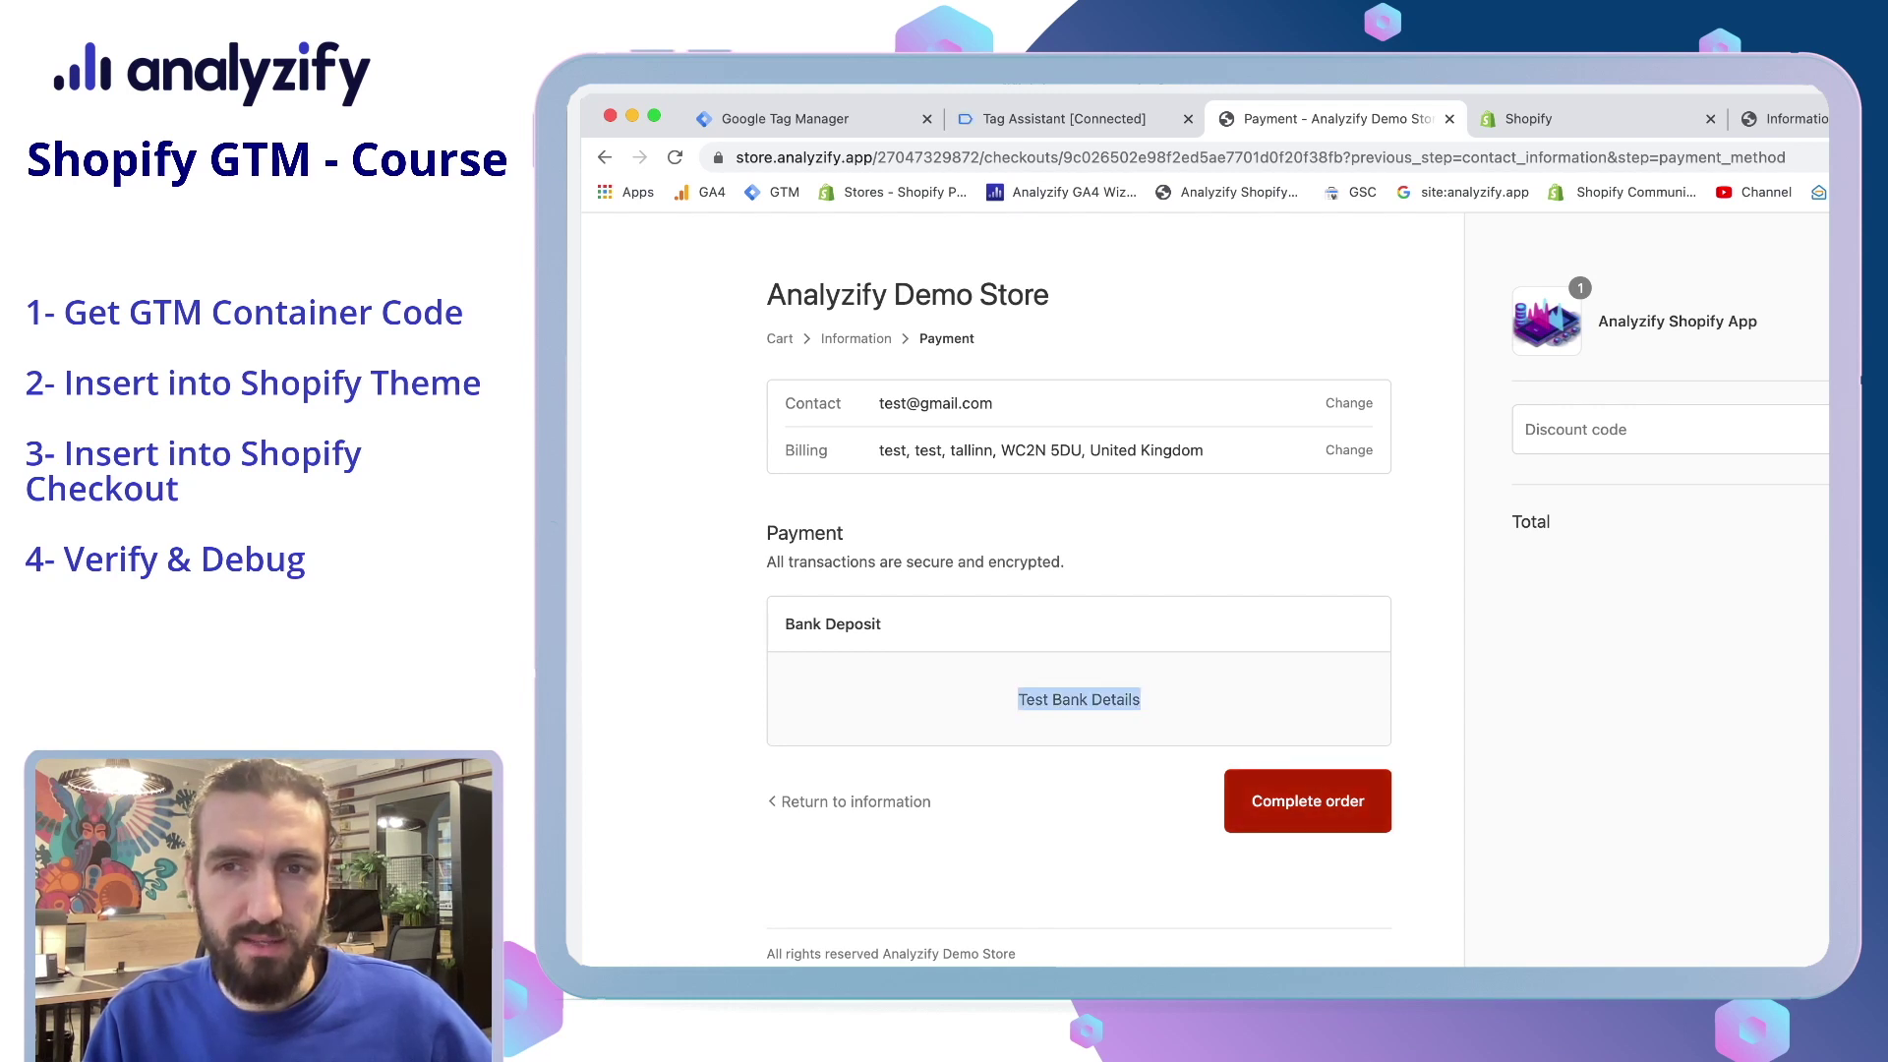
{"action": "left_click", "coordinate": [1308, 801]}
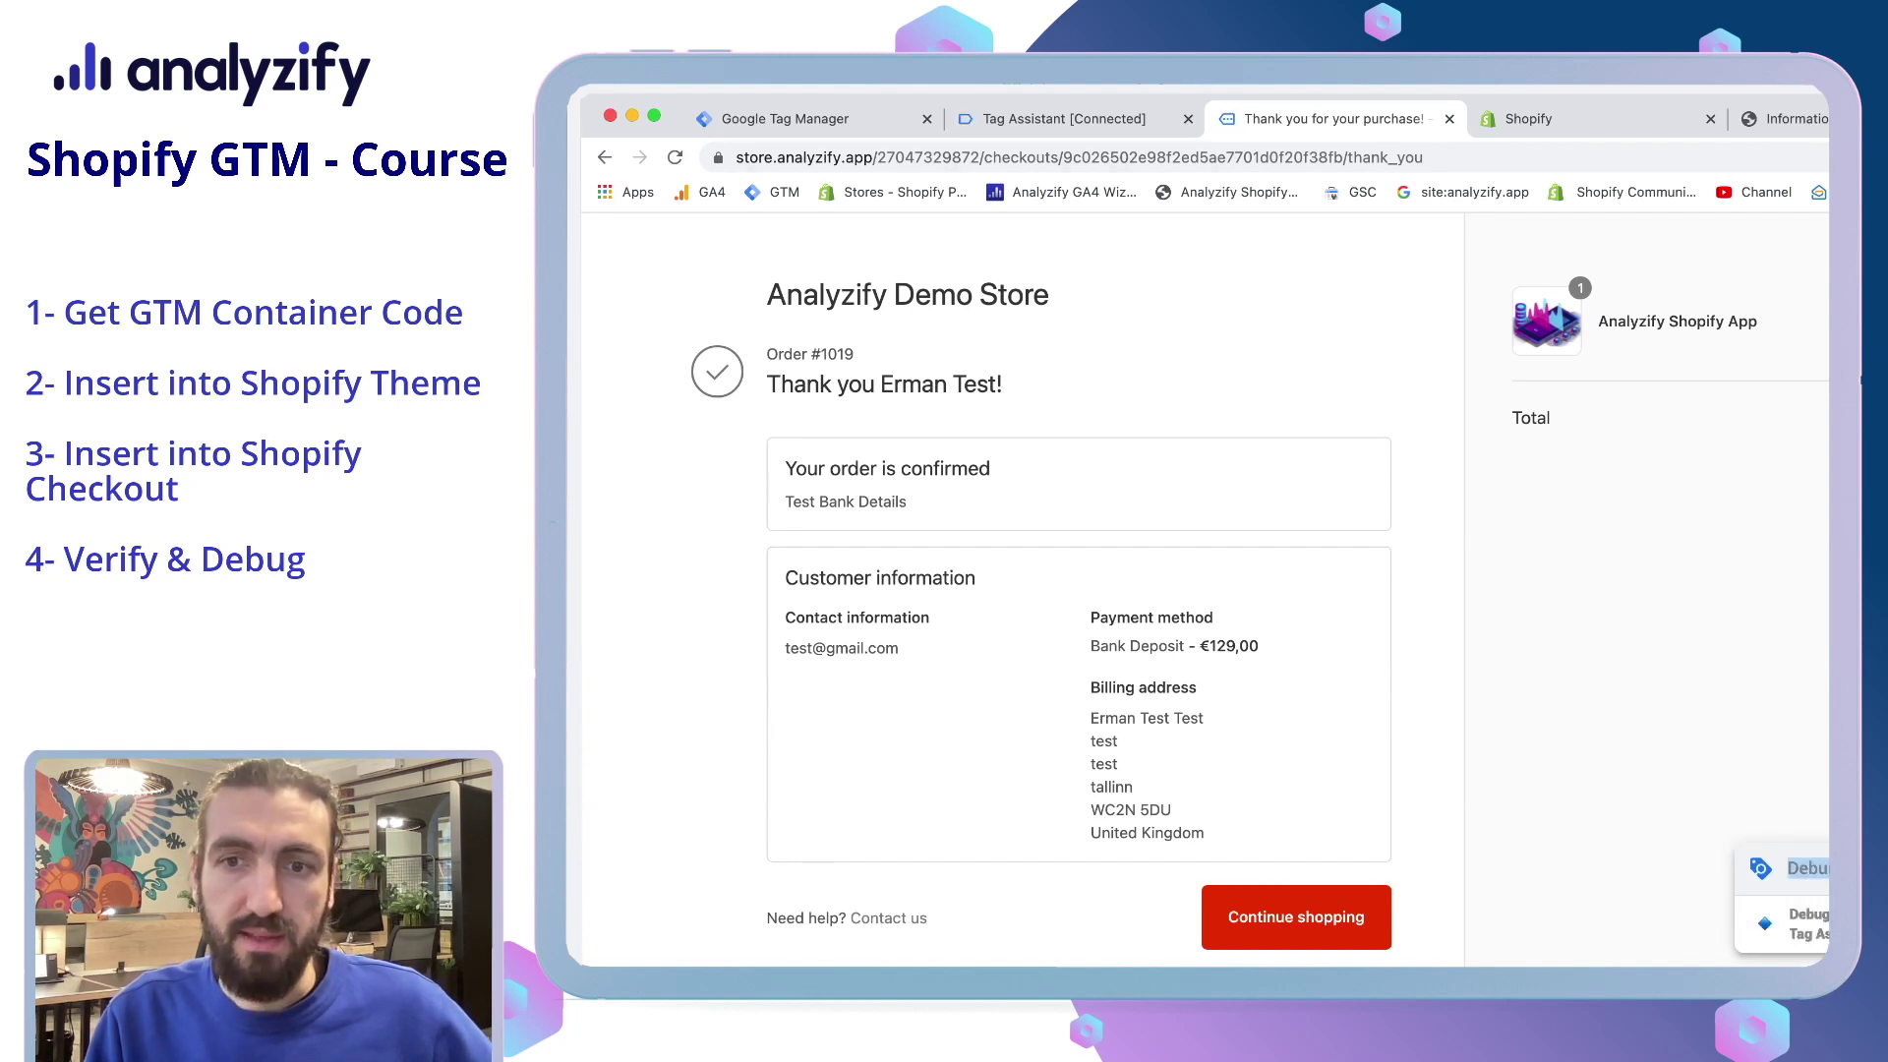
Step: Inspect the Container Loaded event of the thank-you page in Tag Assistant, and return to the order confirmation
{"action": "left_click", "coordinate": [1064, 118]}
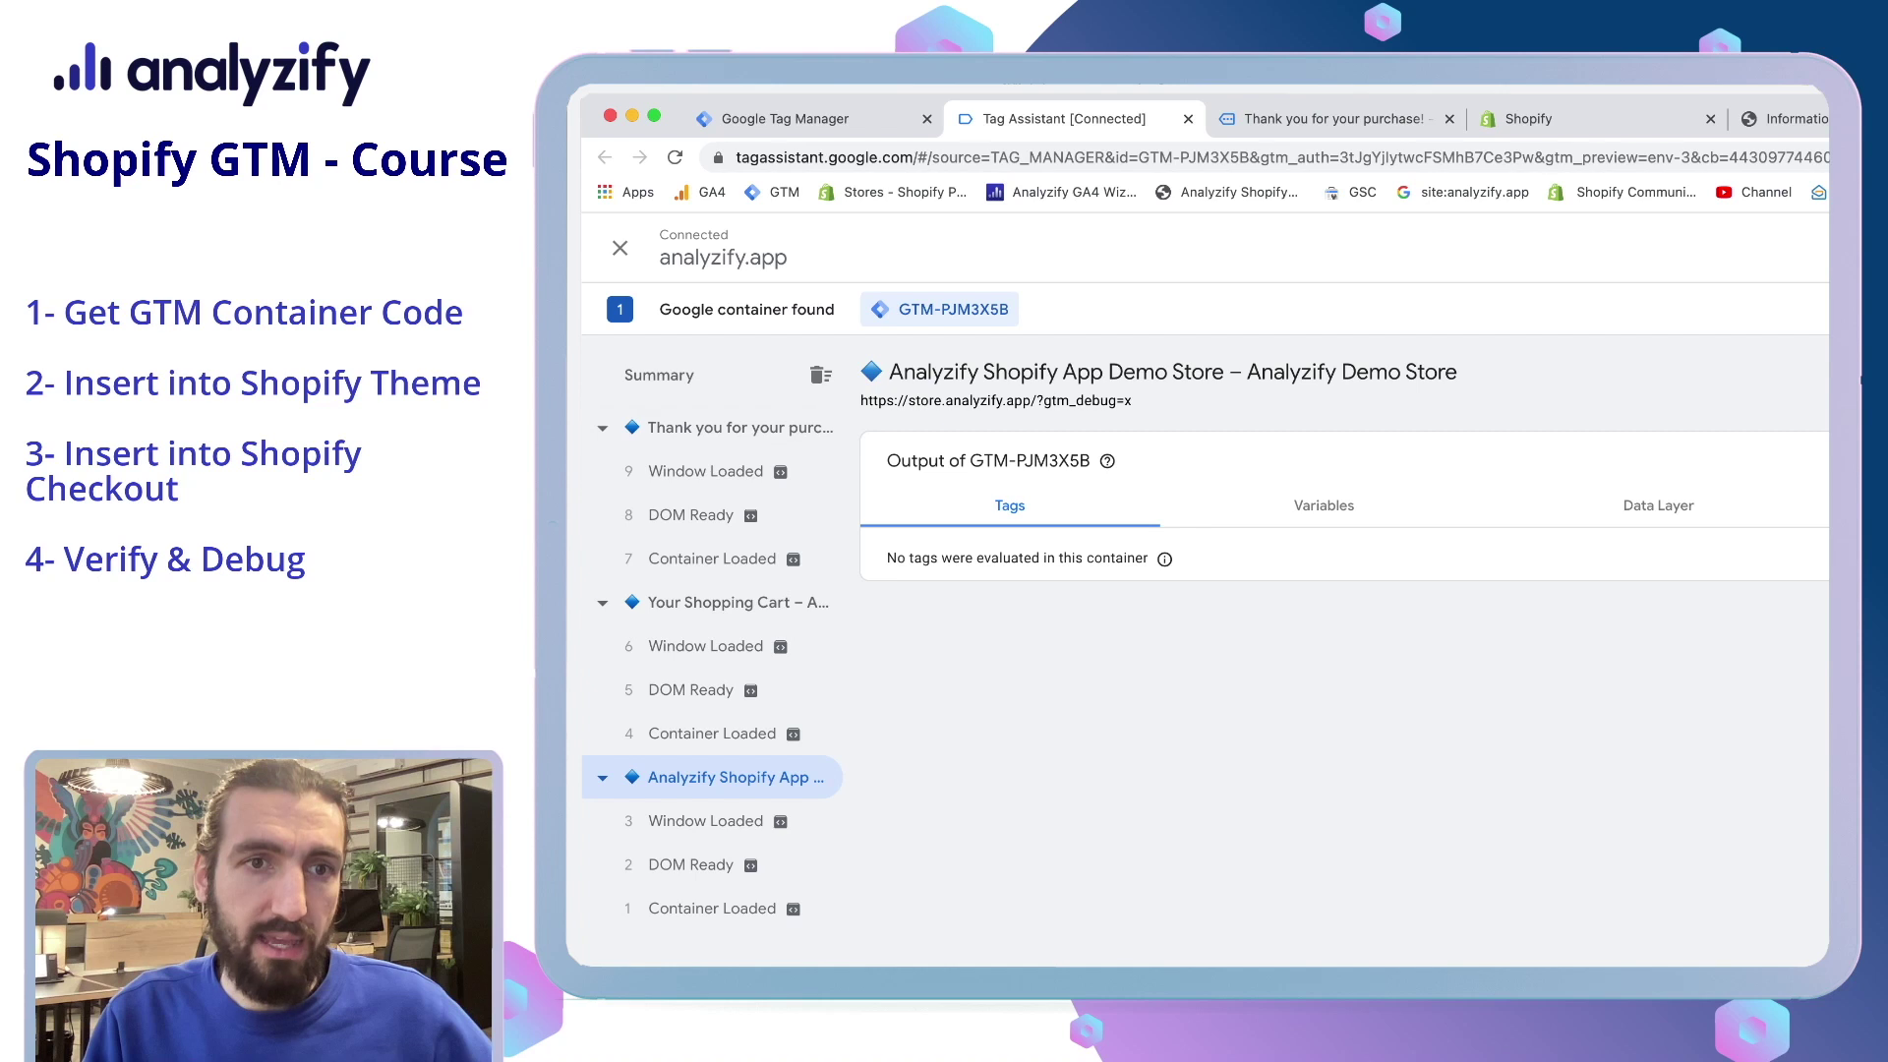
{"action": "left_click", "coordinate": [711, 558]}
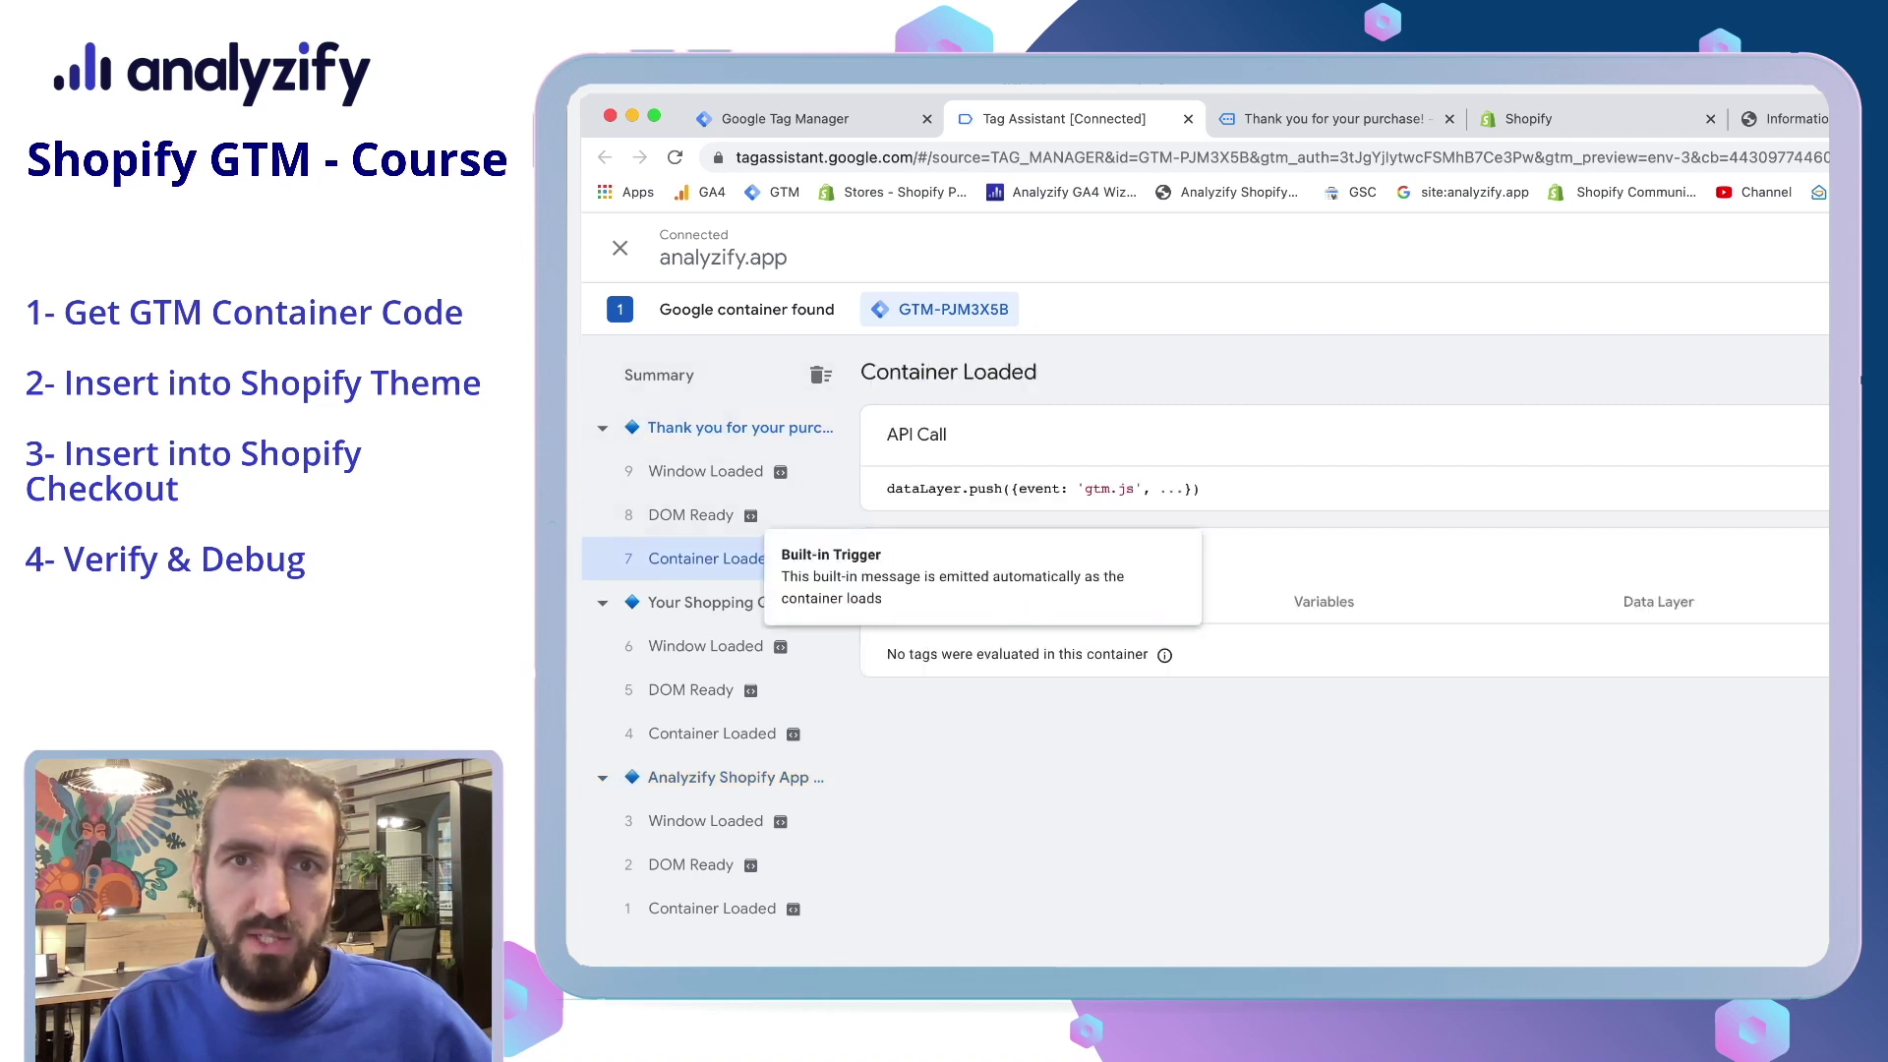
{"action": "key", "text": "ctrl+Tab"}
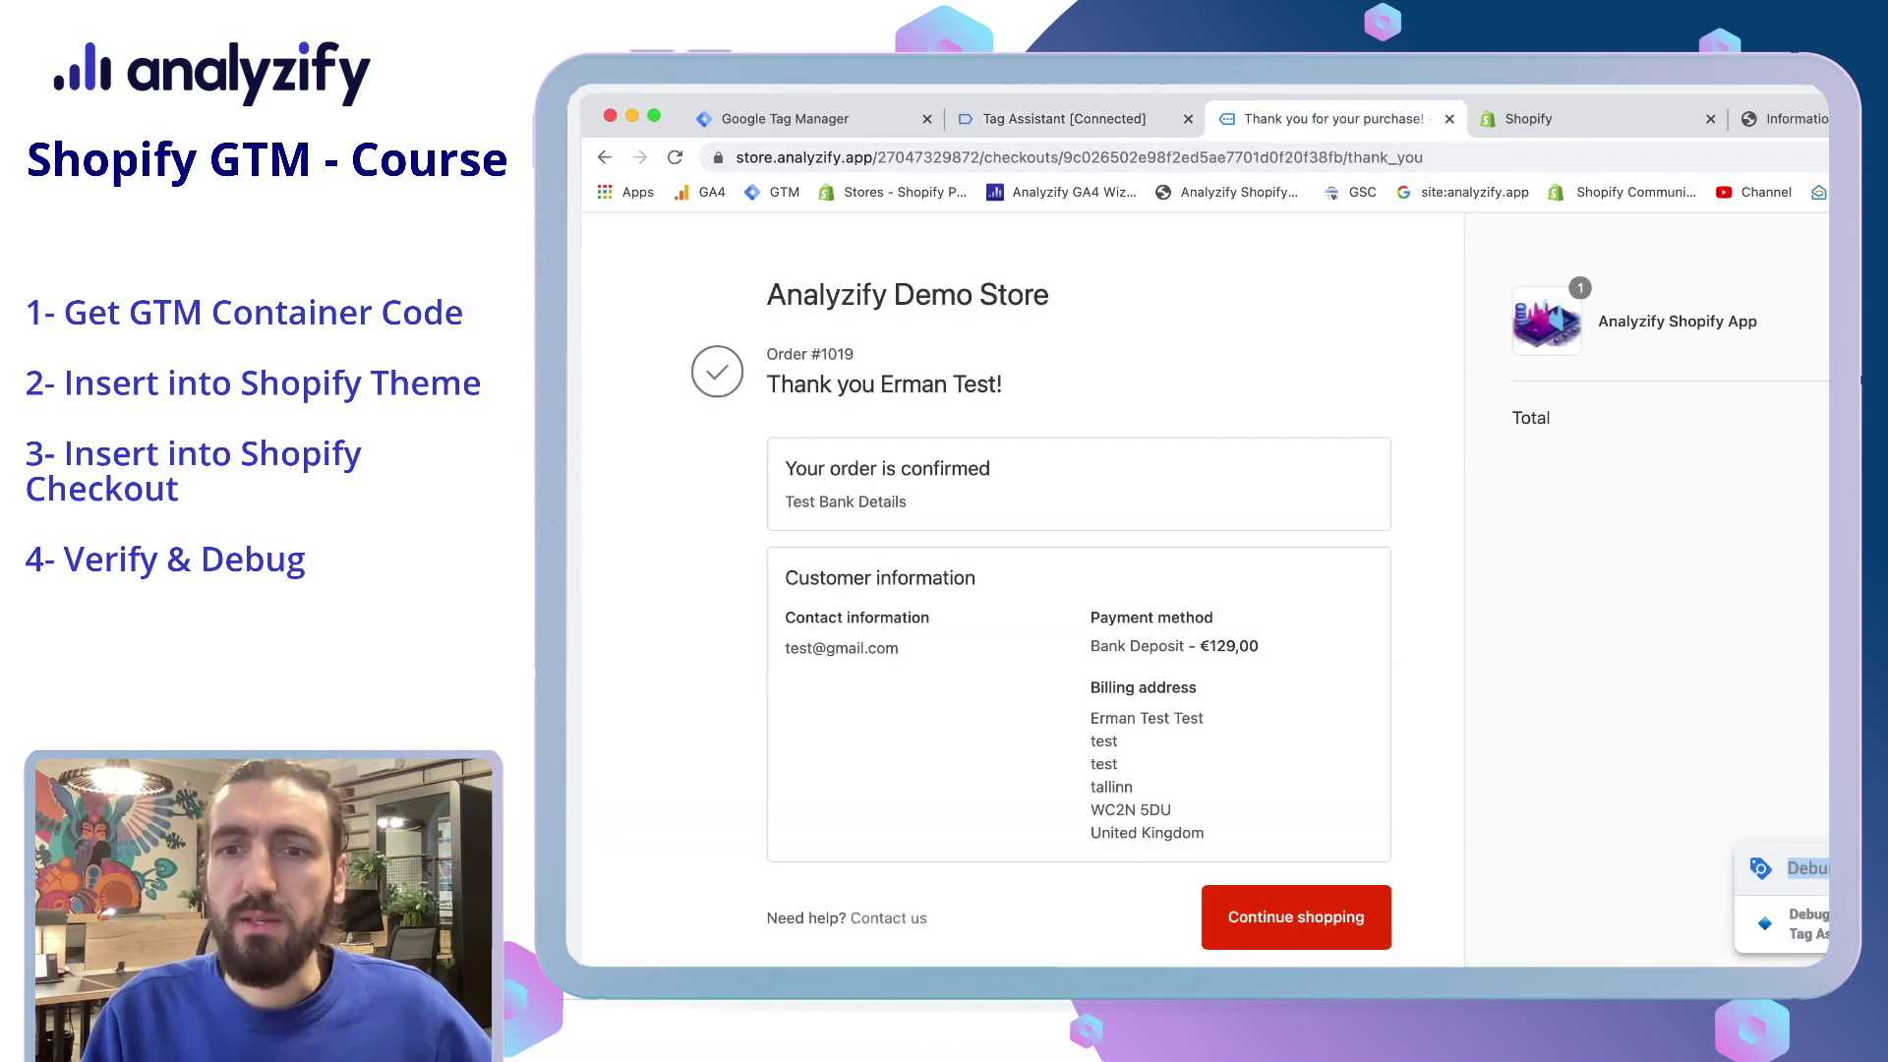